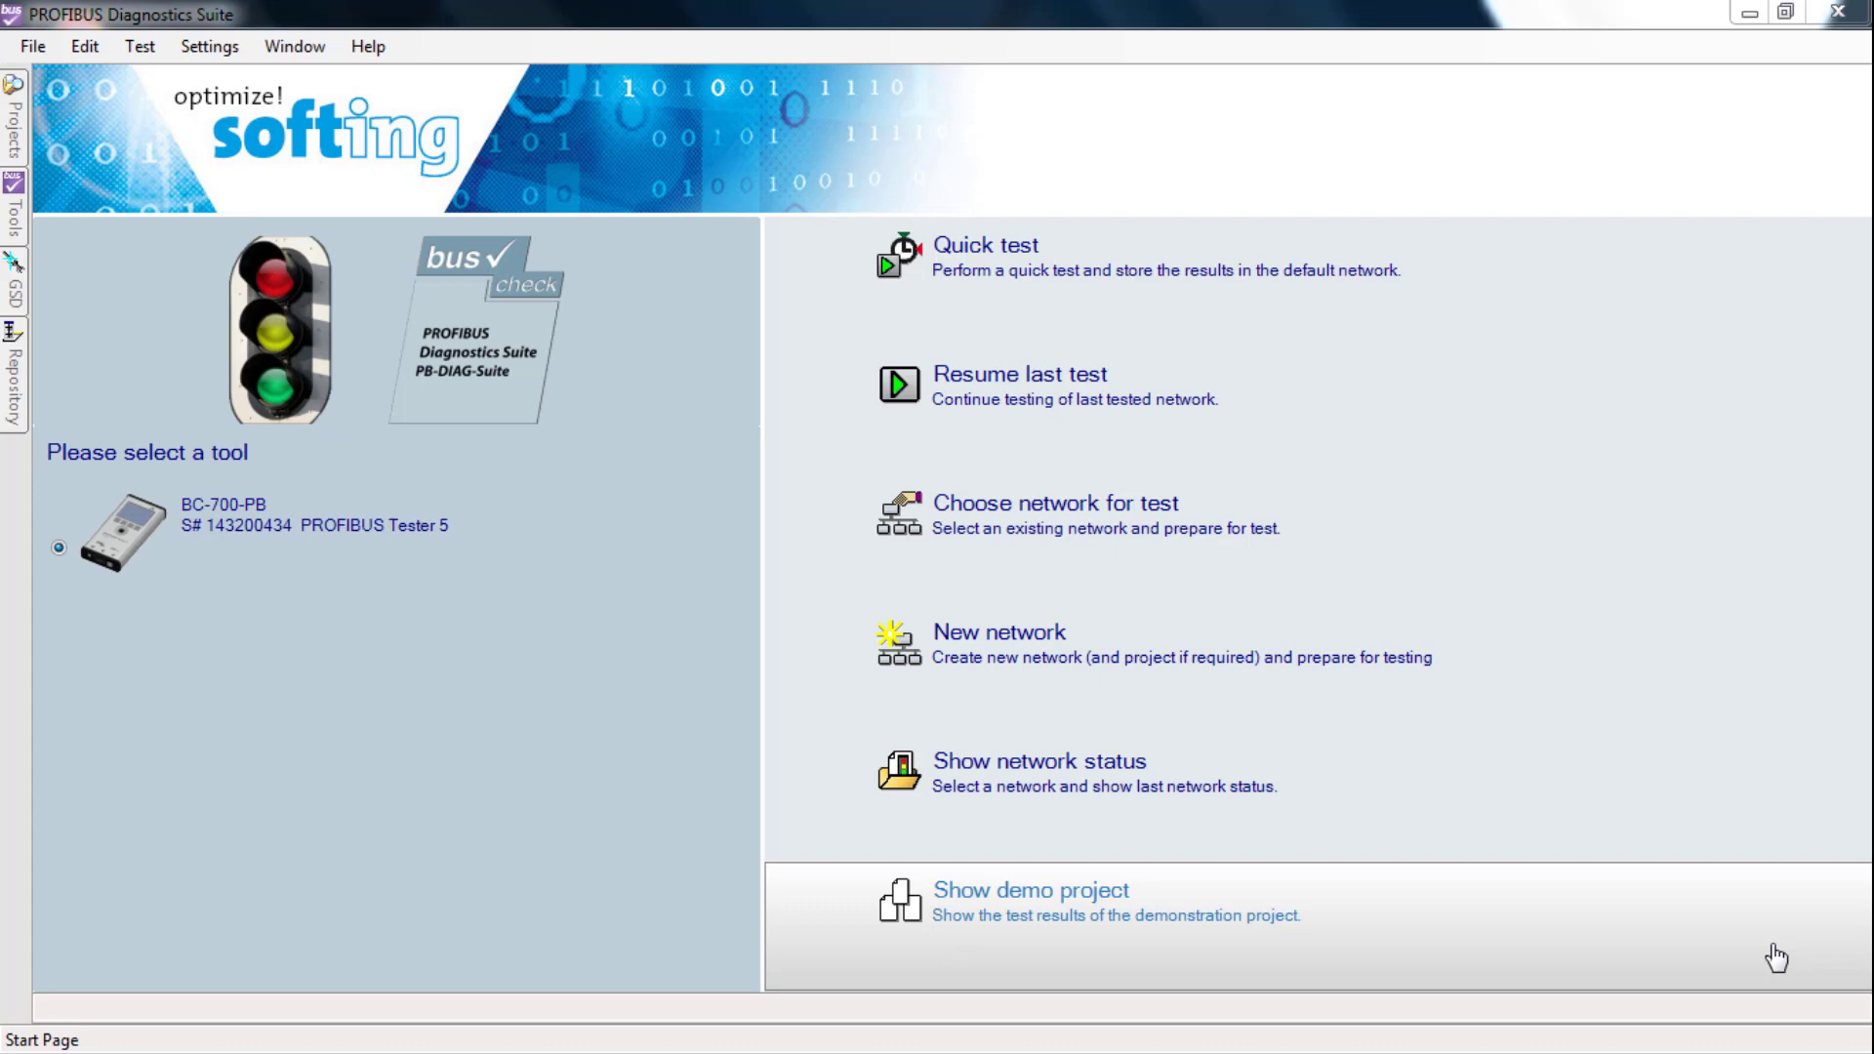
Create a new project plant5 holding a network named Network1 and save it
click(916, 642)
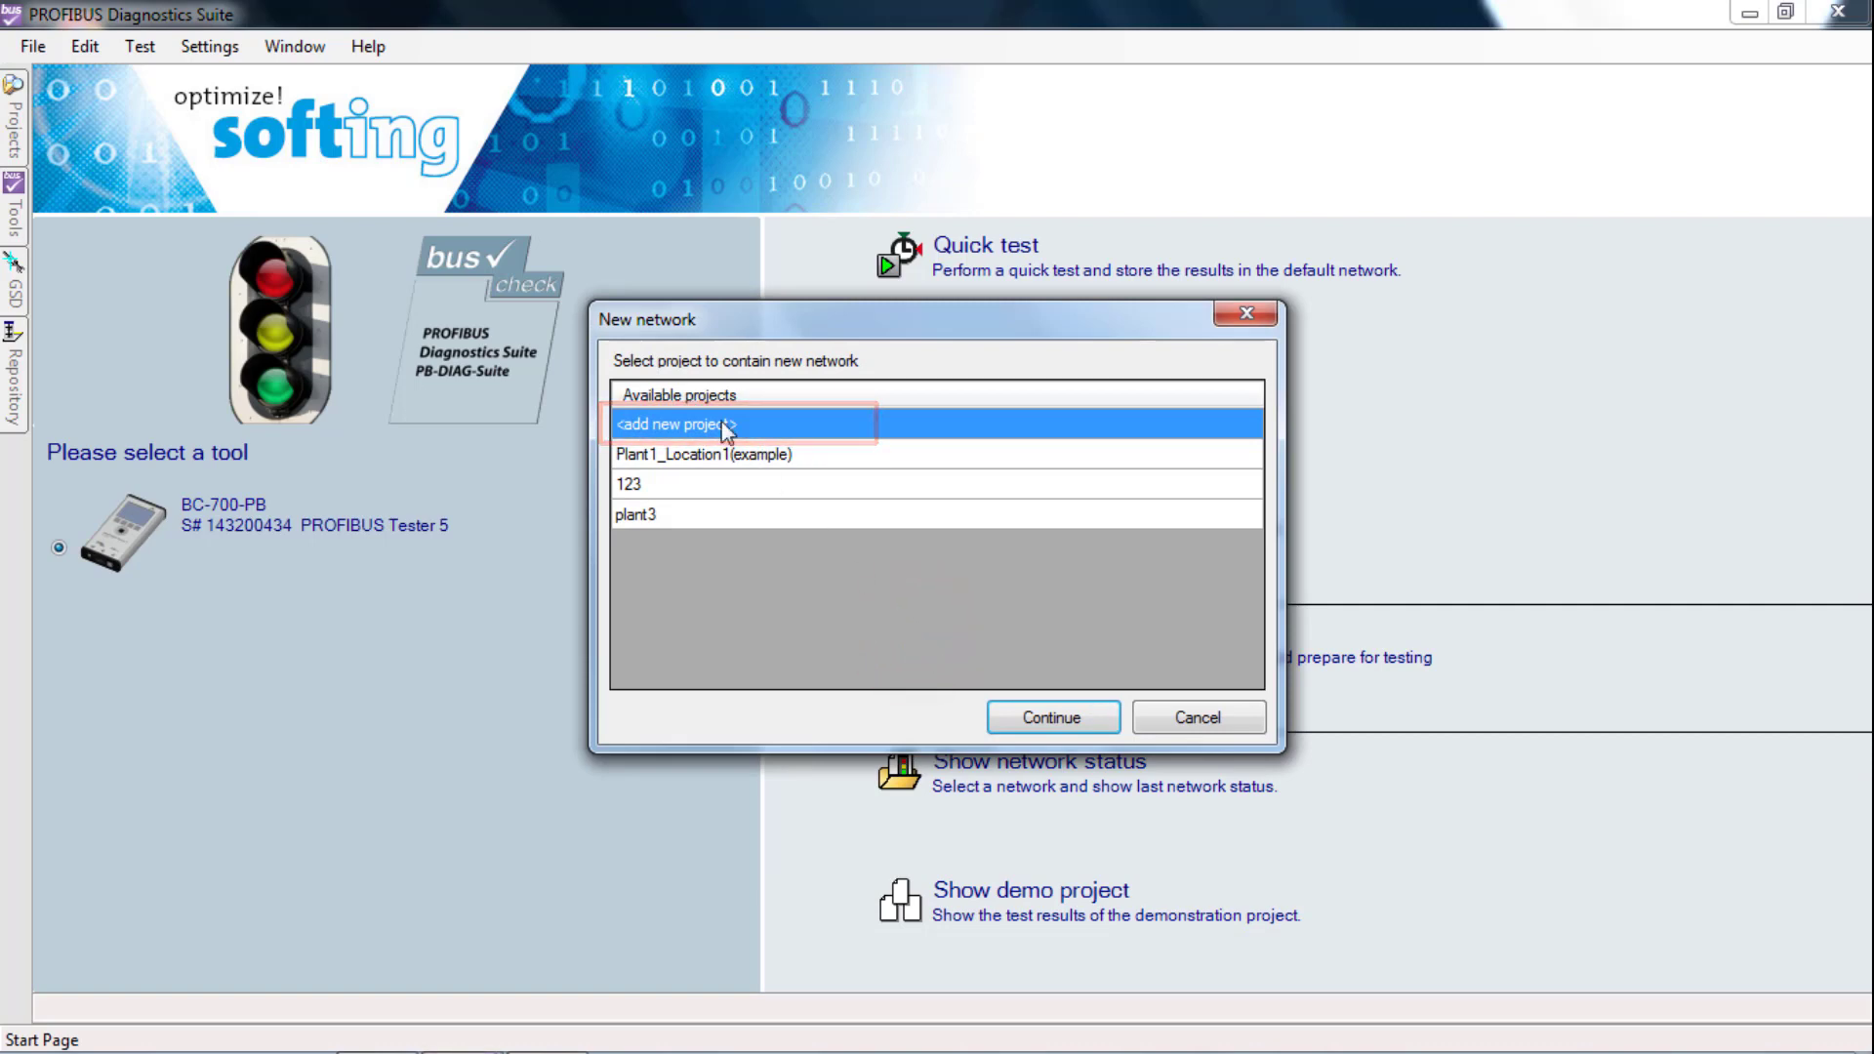
click(1064, 721)
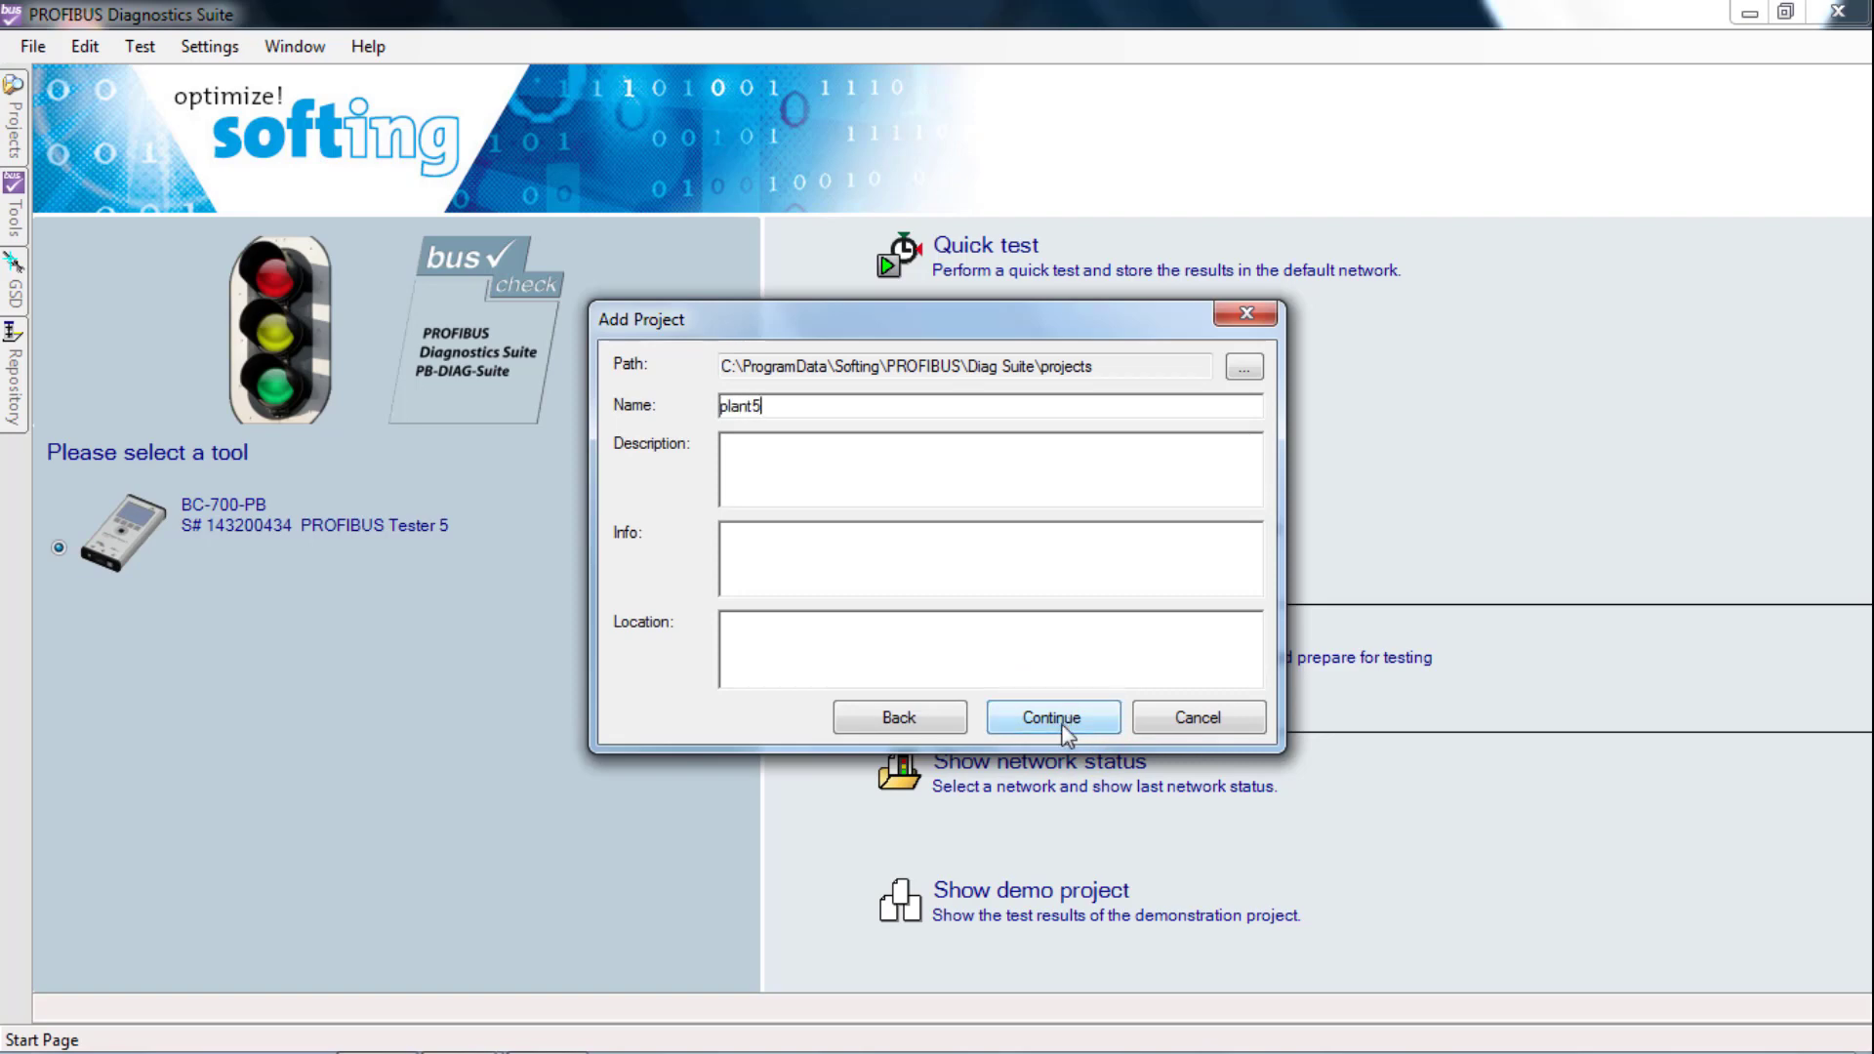
click(1063, 725)
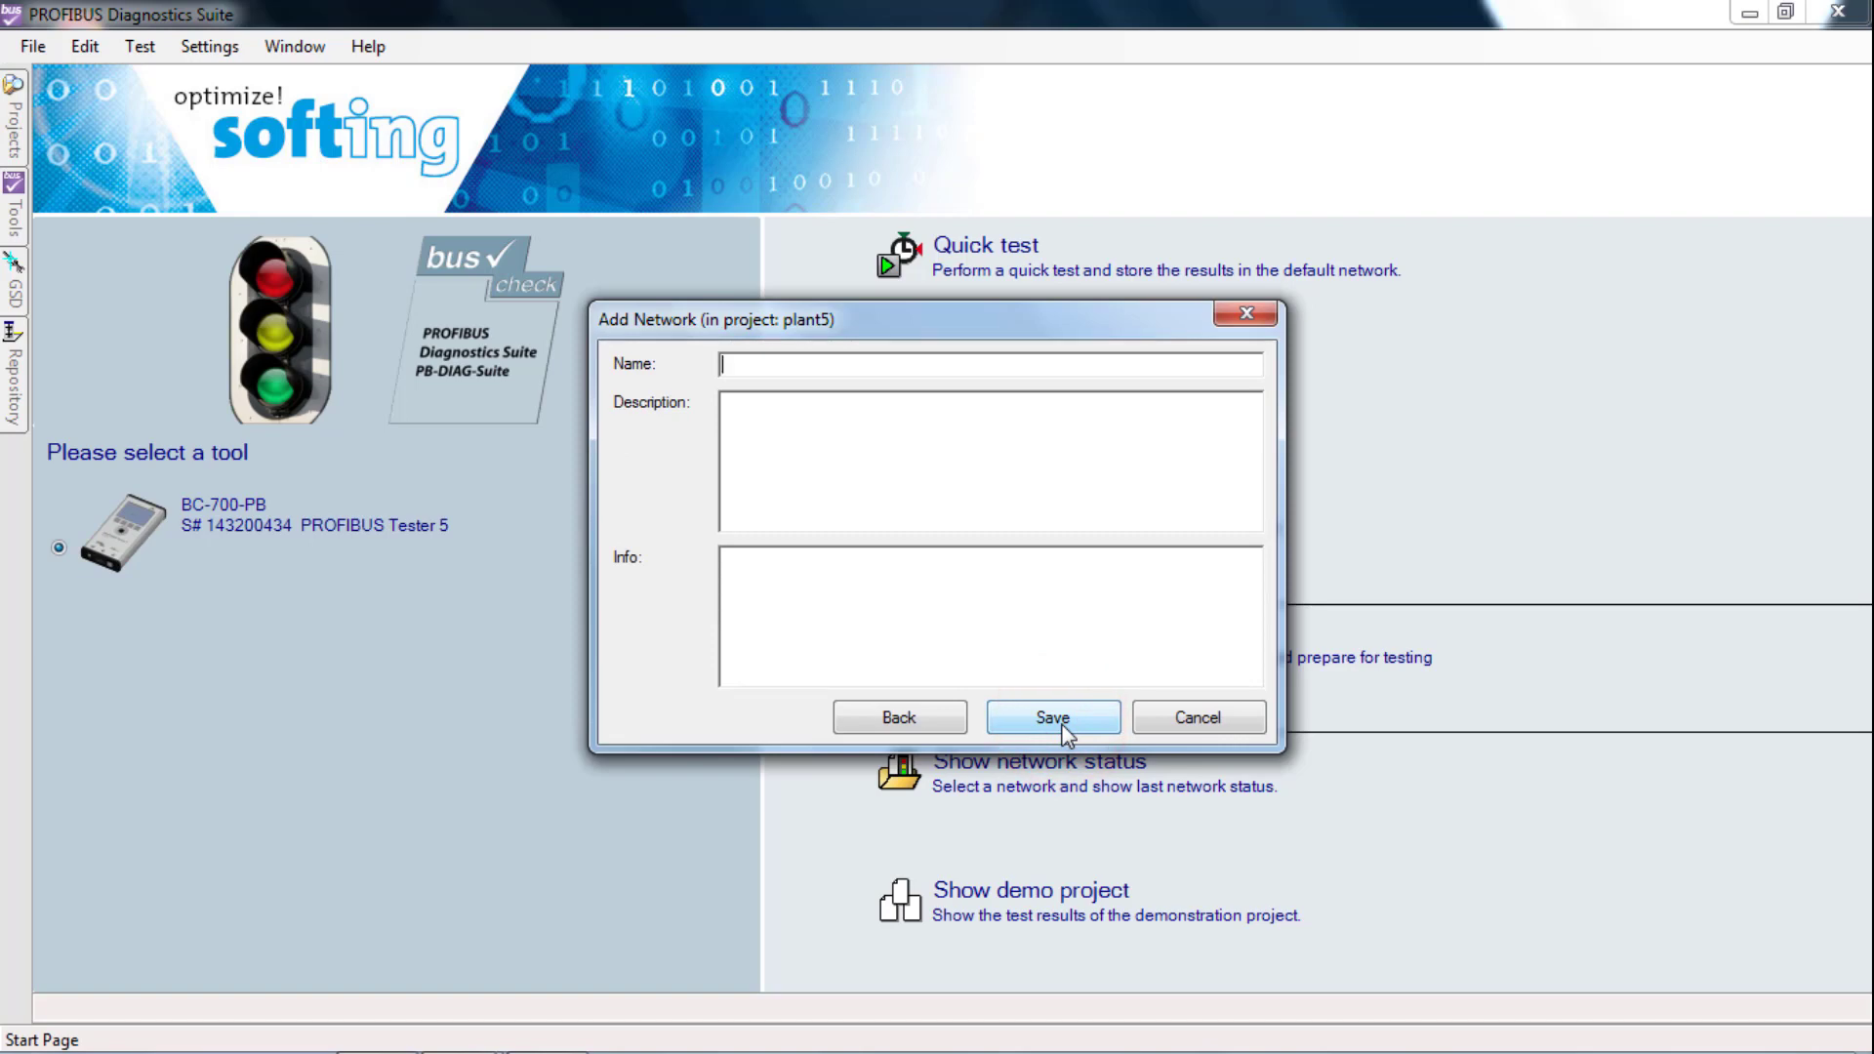
click(760, 364)
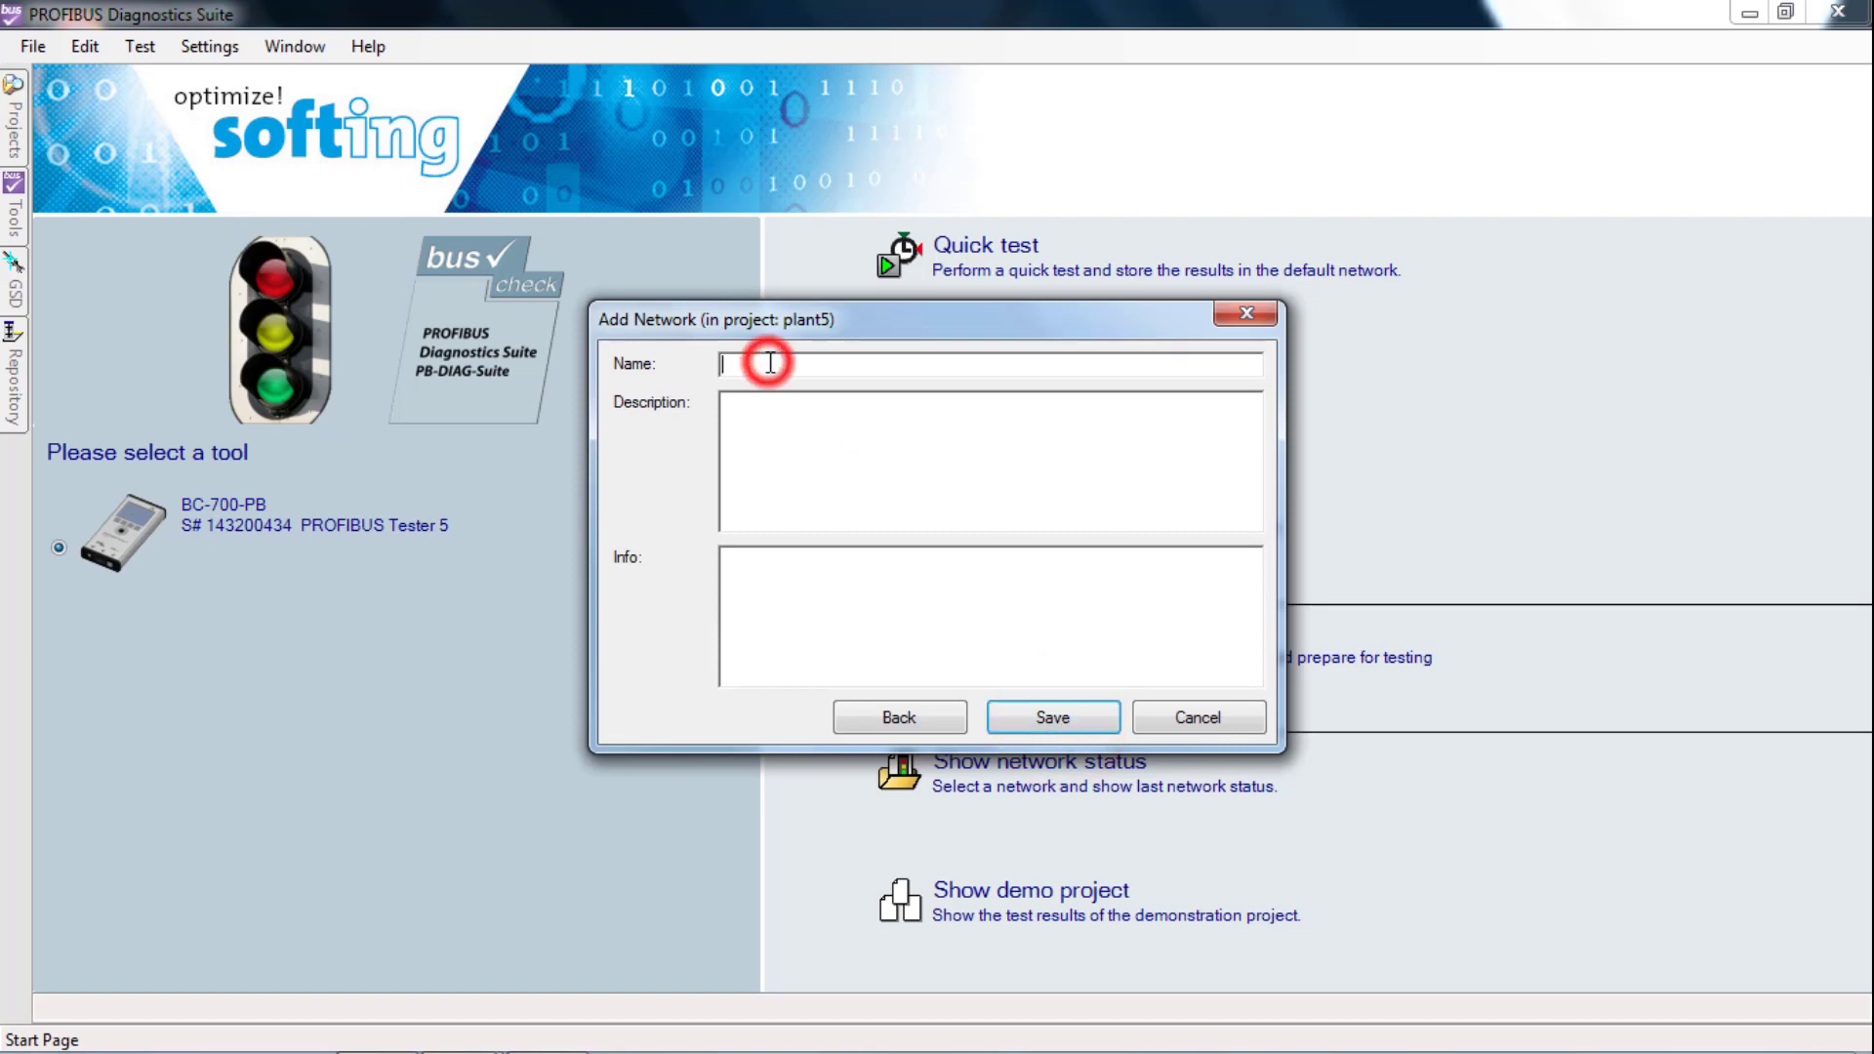
text(Network1)
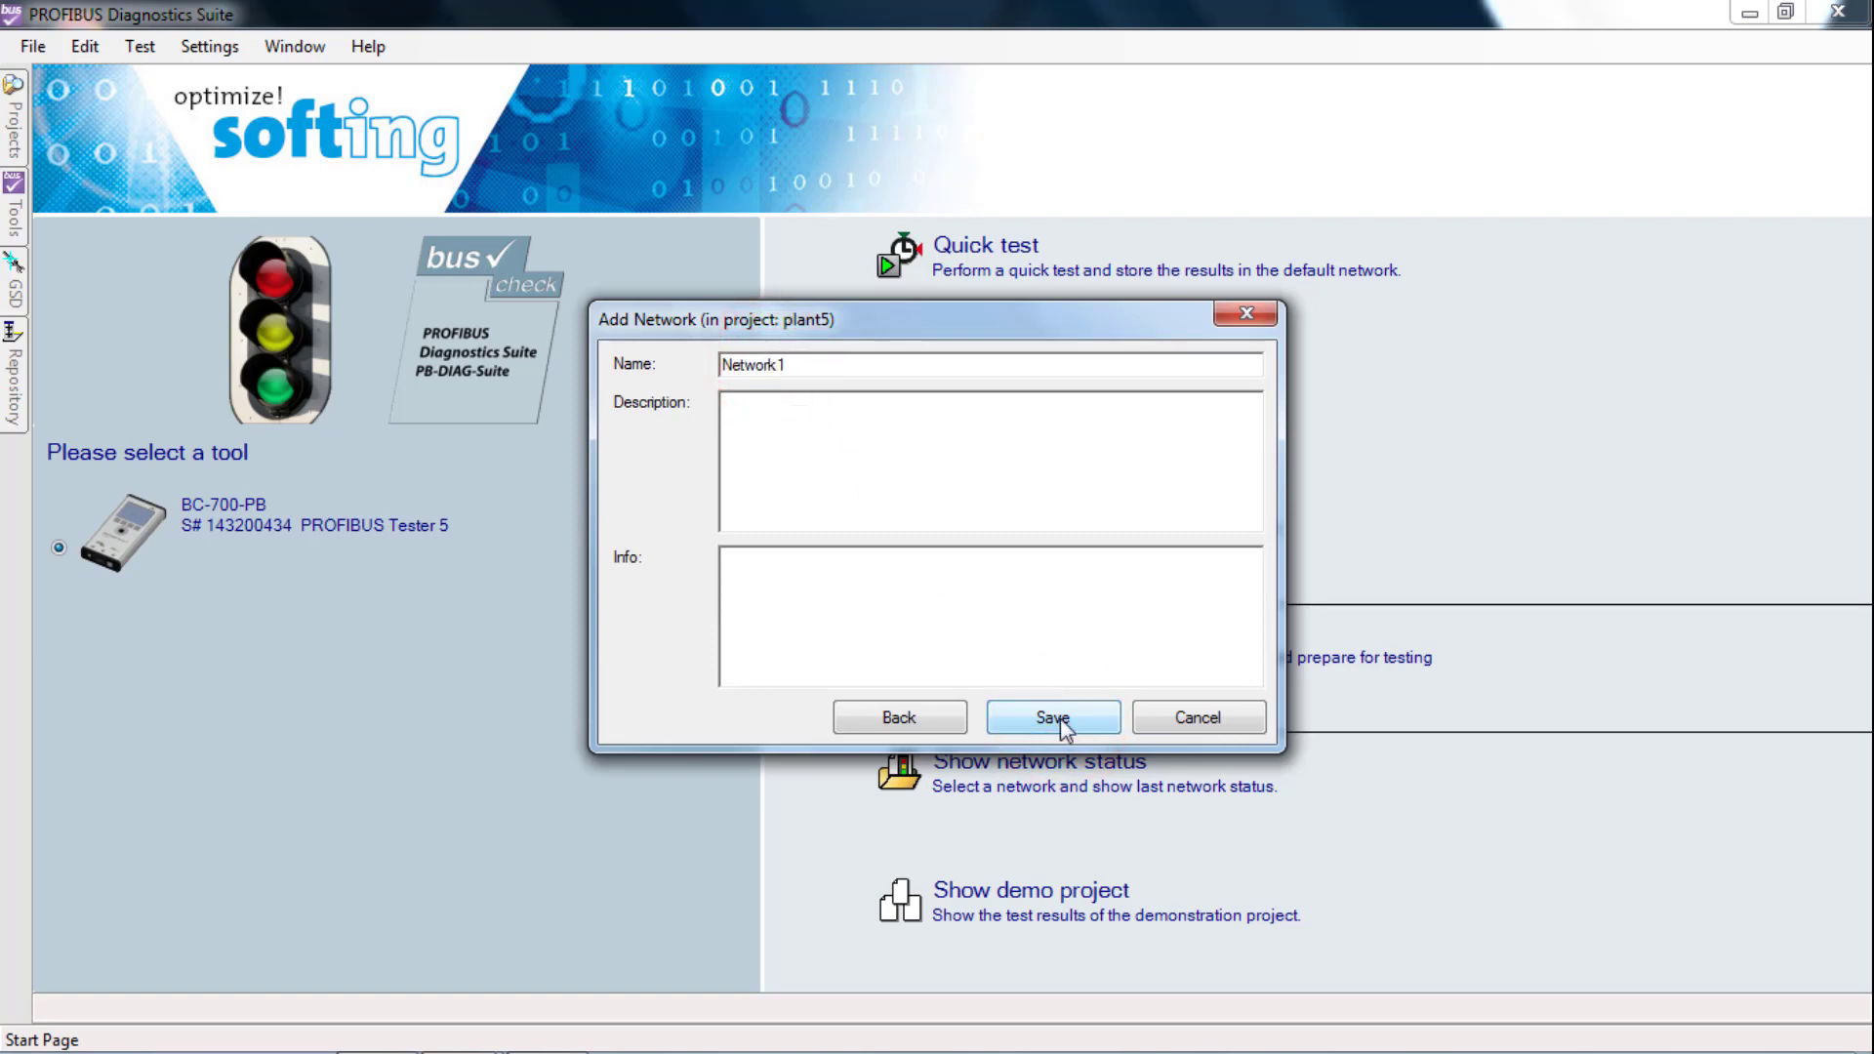
click(1060, 720)
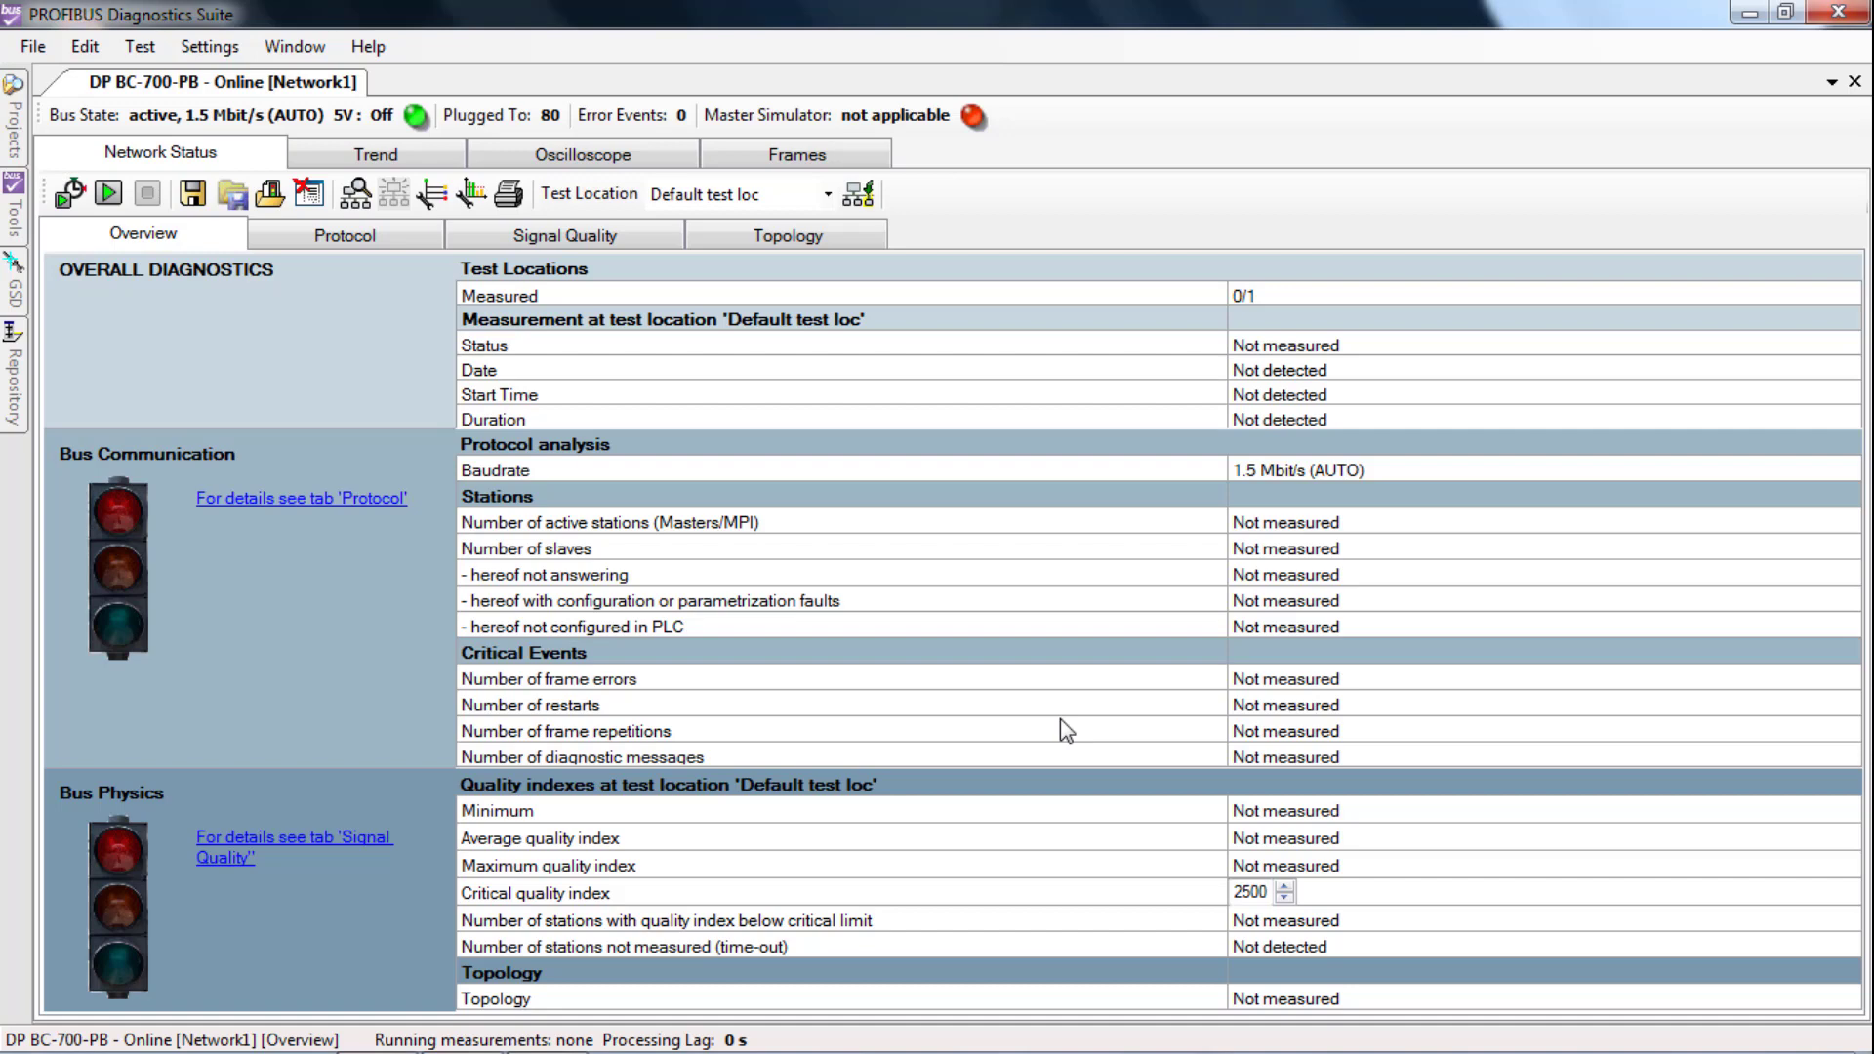
Add the test locations Beginning, Center and End to Network1
click(860, 194)
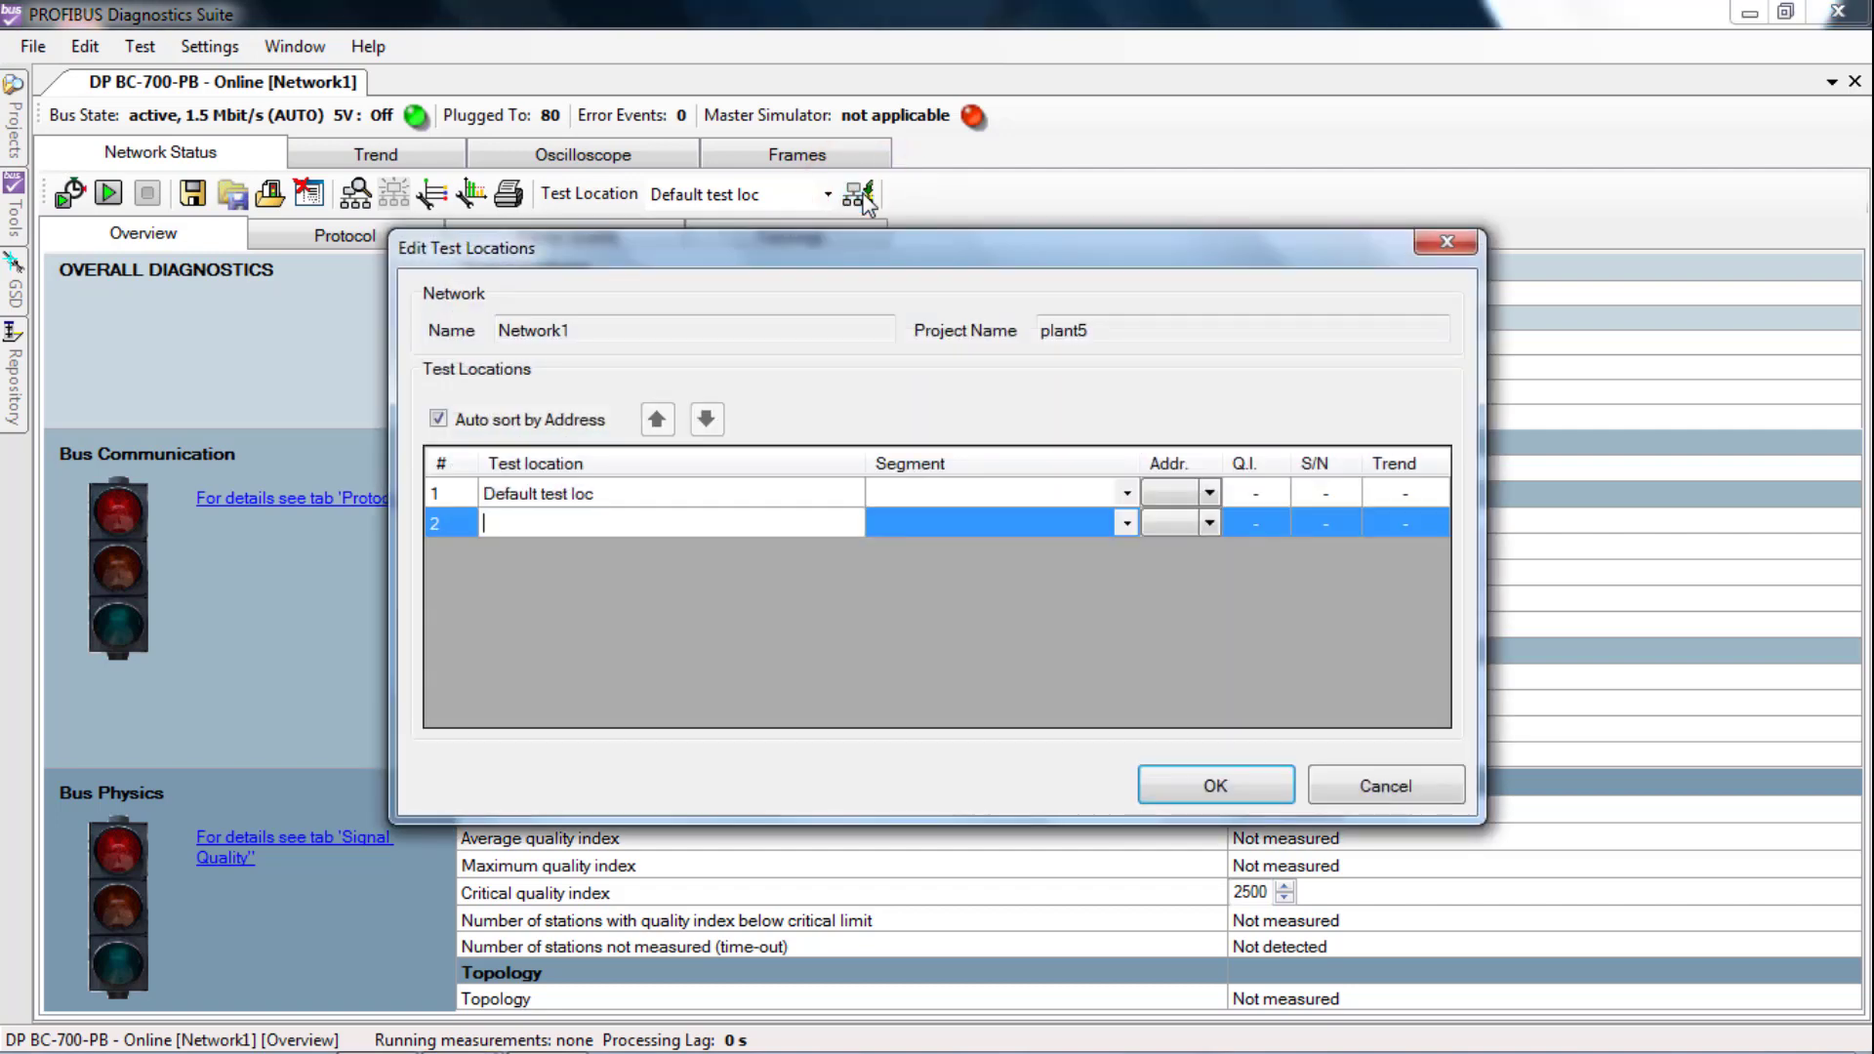
click(532, 524)
text(Beginning)
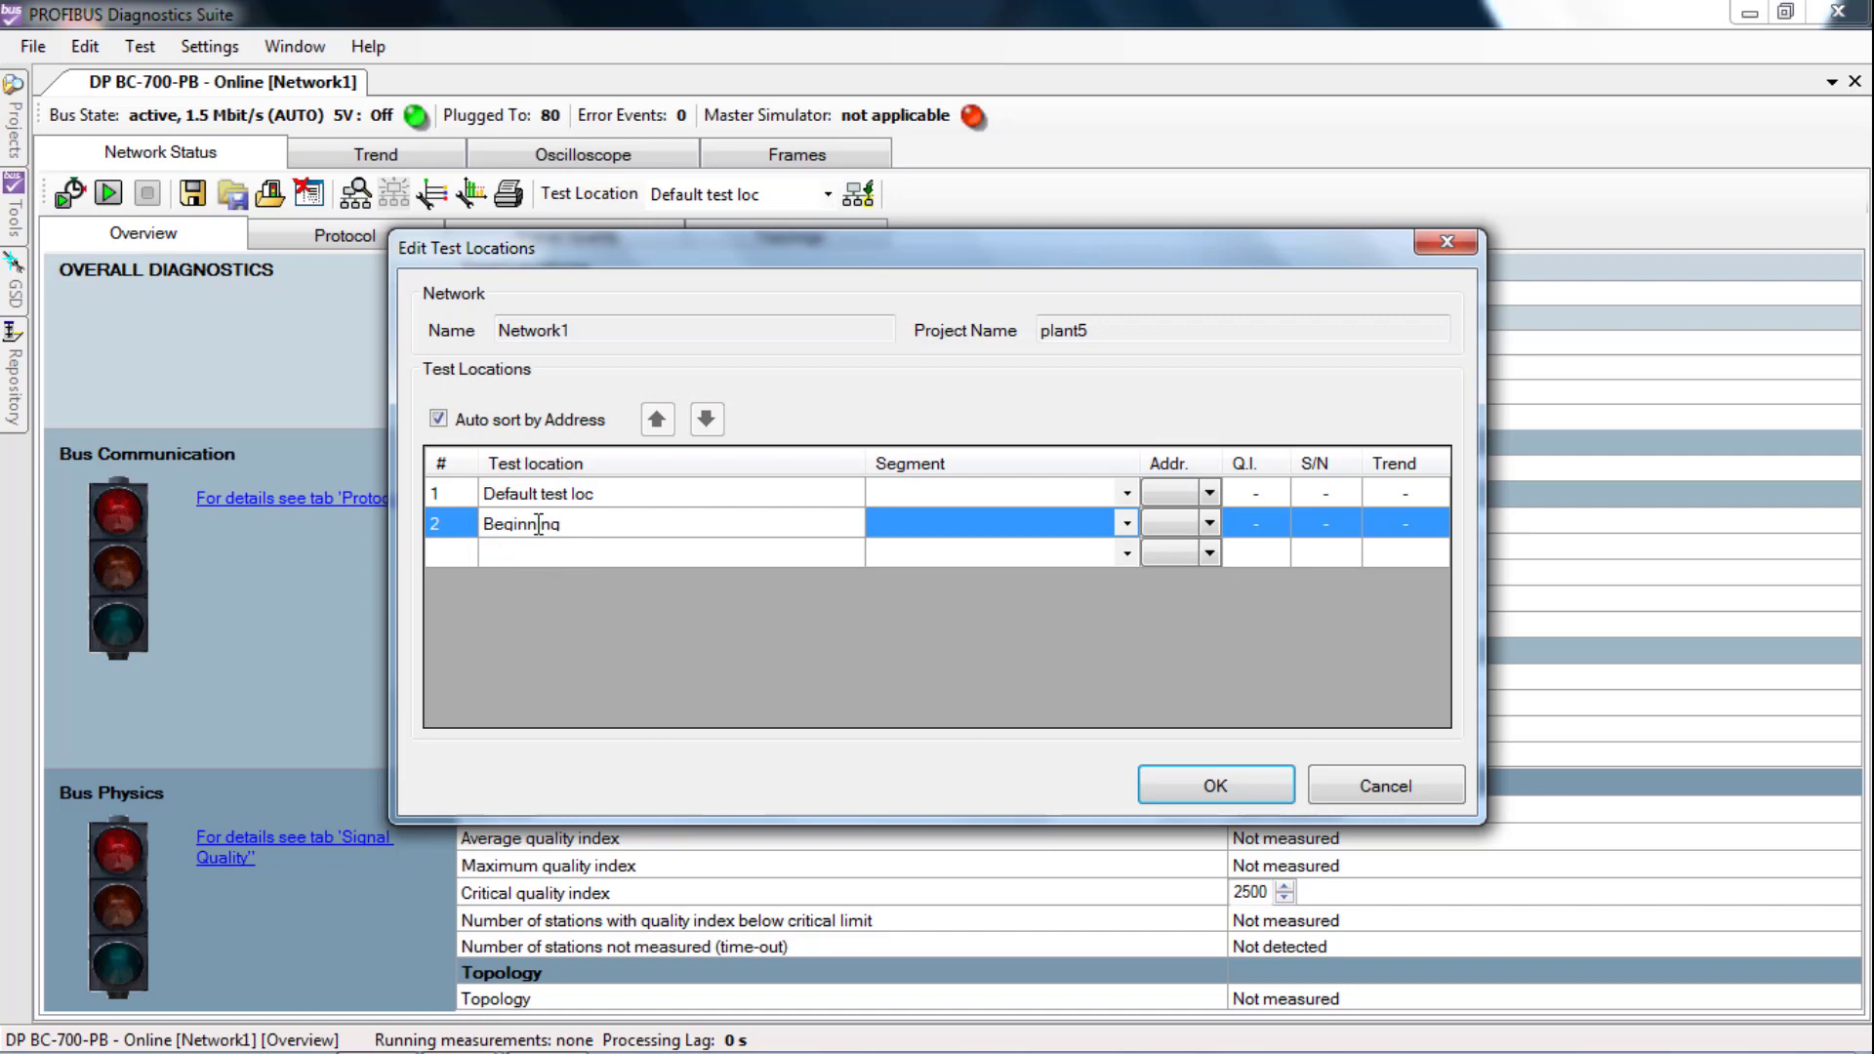
click(525, 550)
text(Center)
click(518, 579)
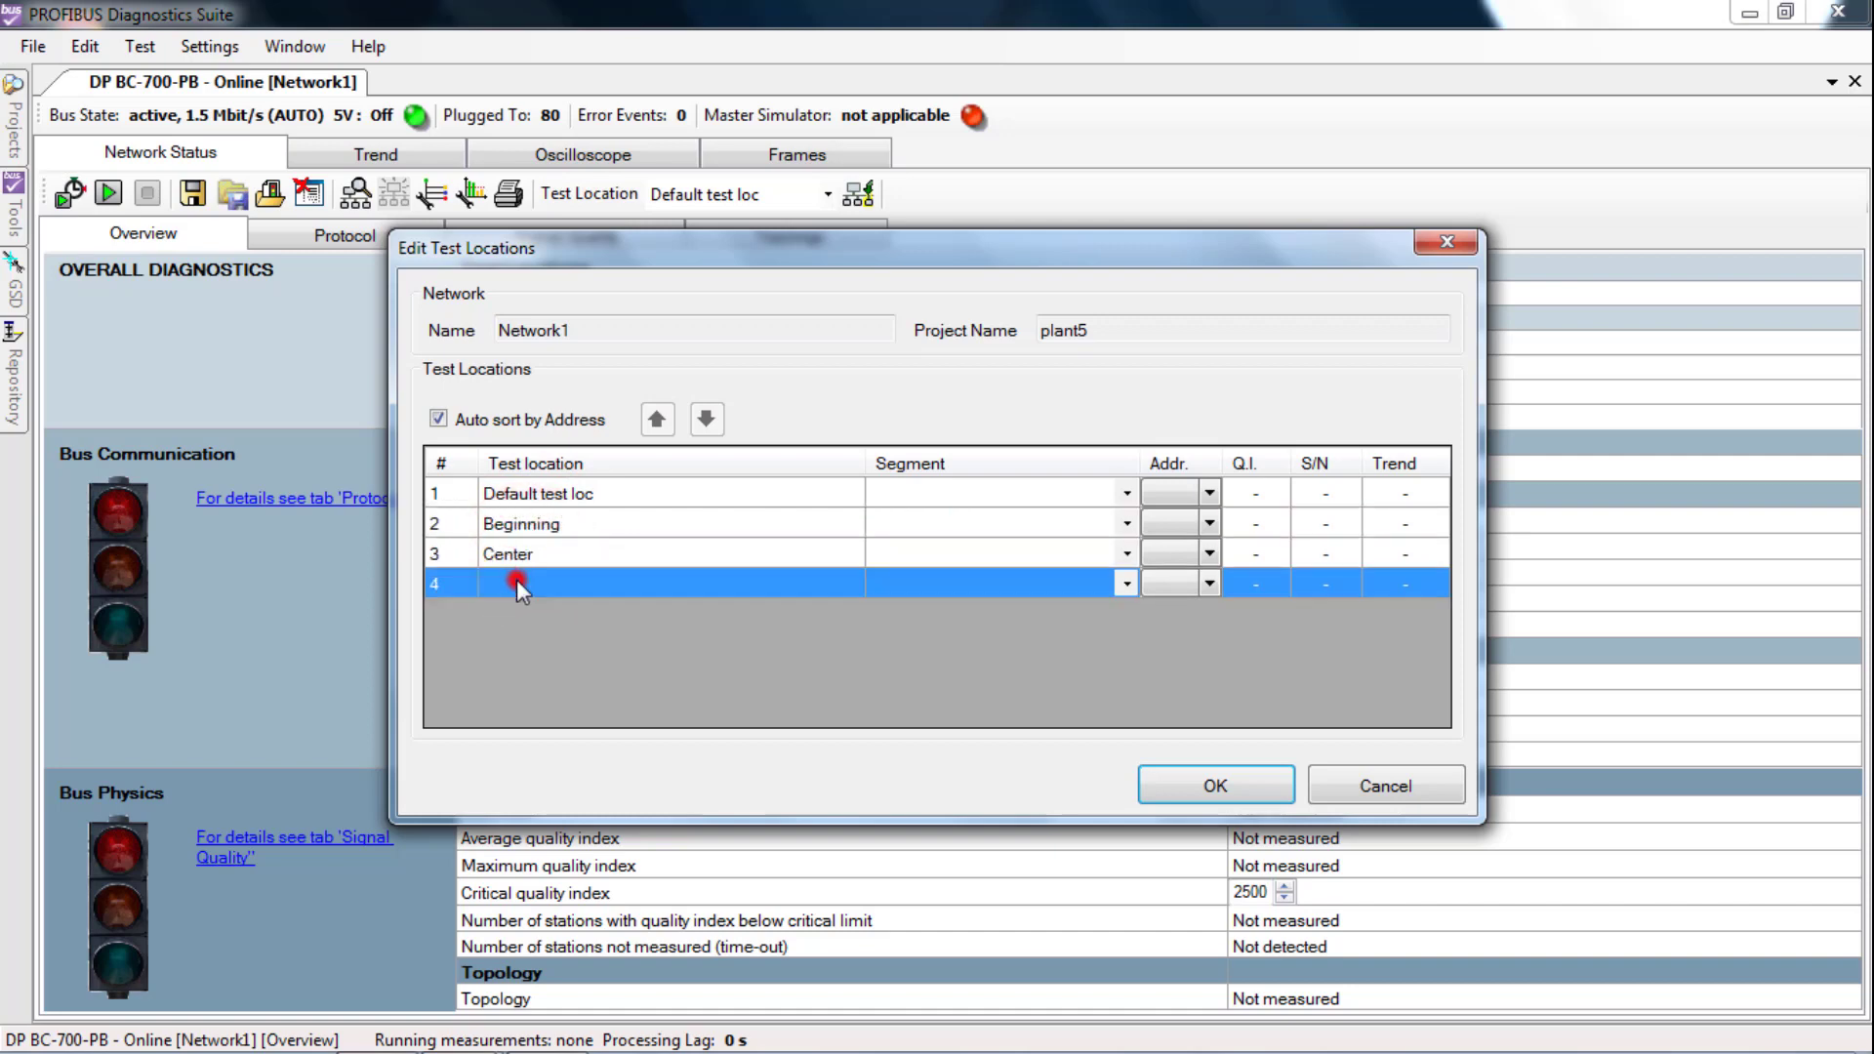
text(End)
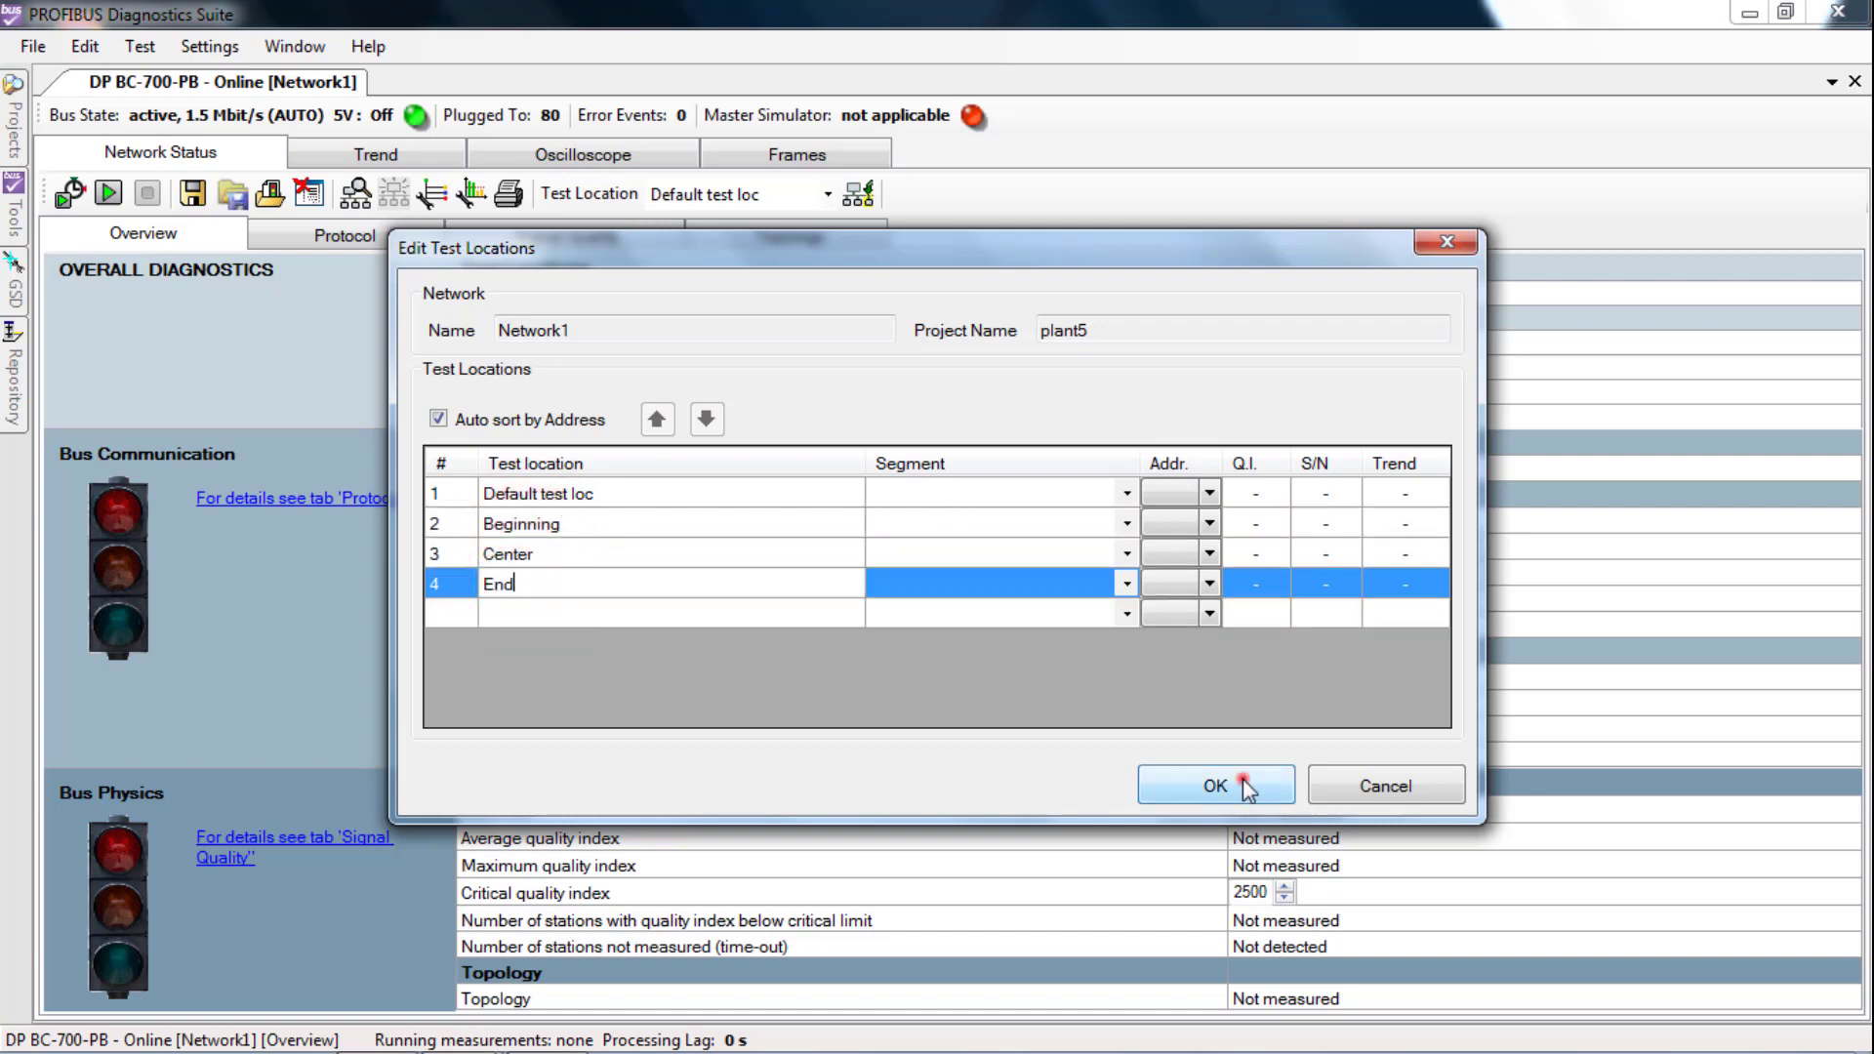
click(1243, 781)
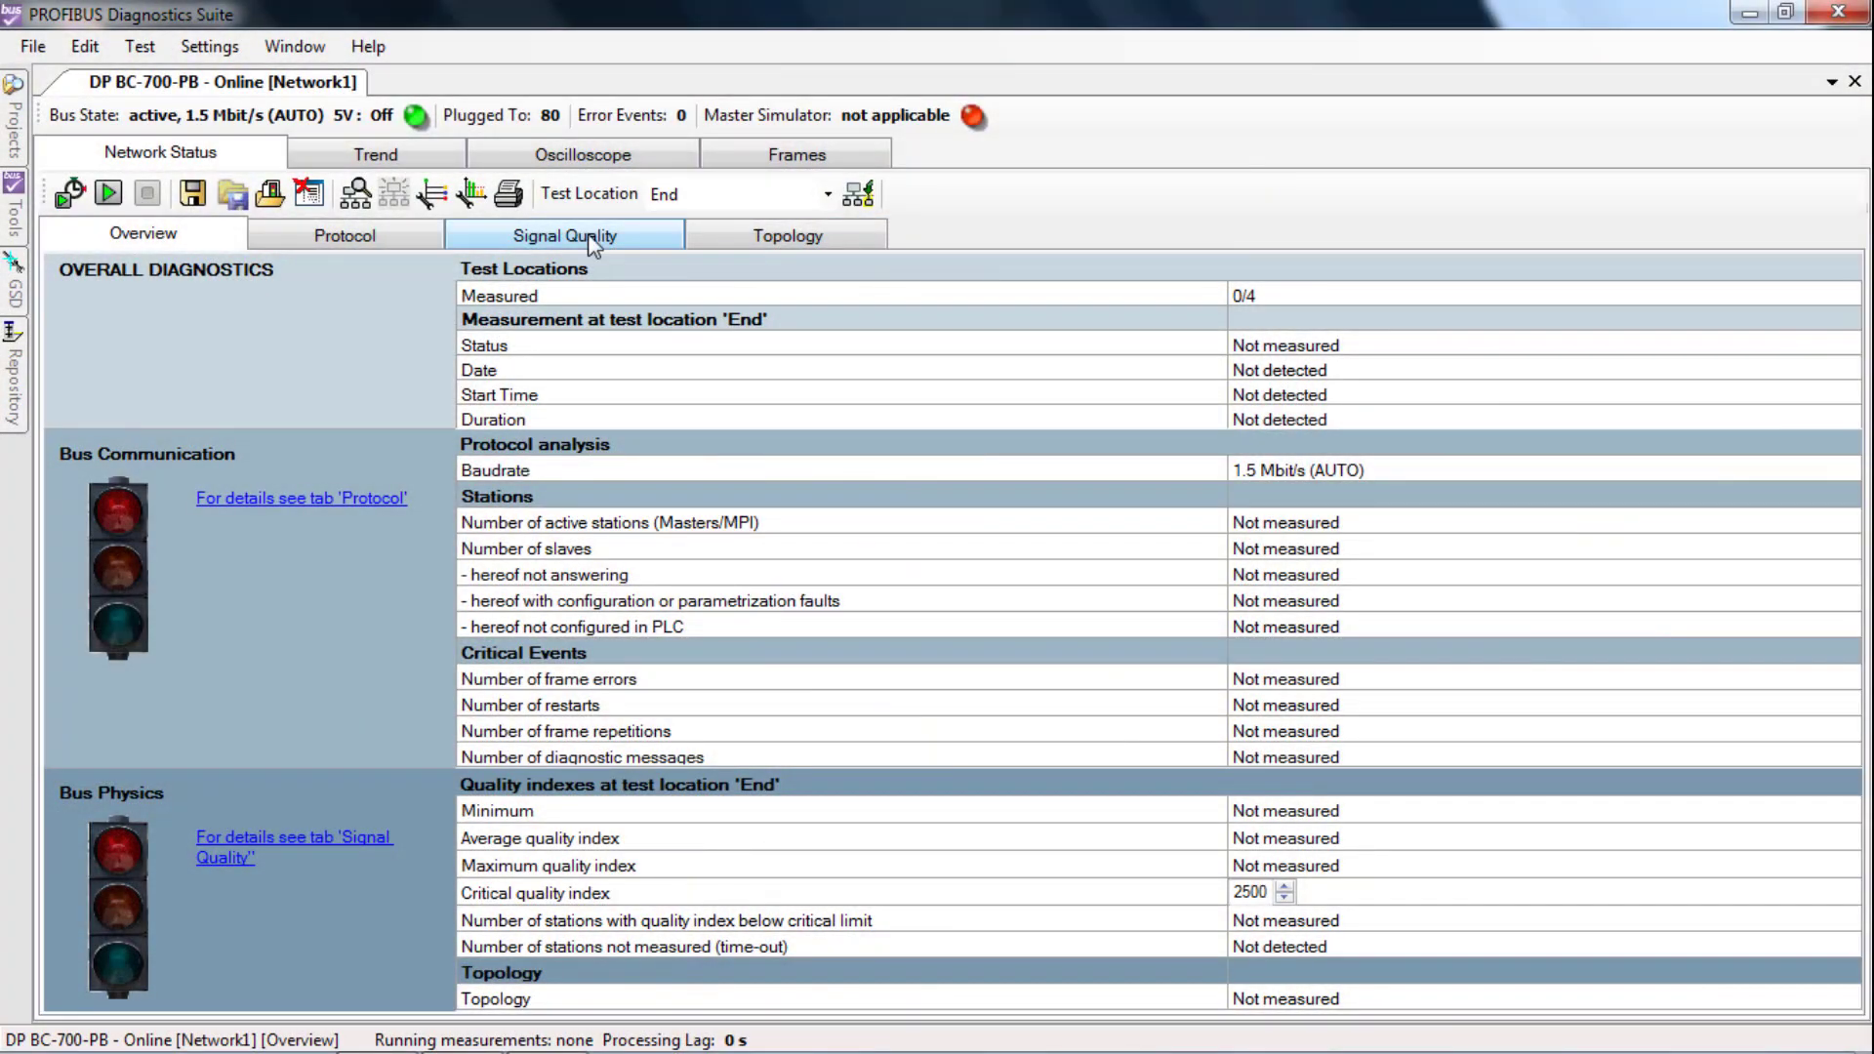
Show the signal quality chart and record a measurement at the End test location
click(588, 234)
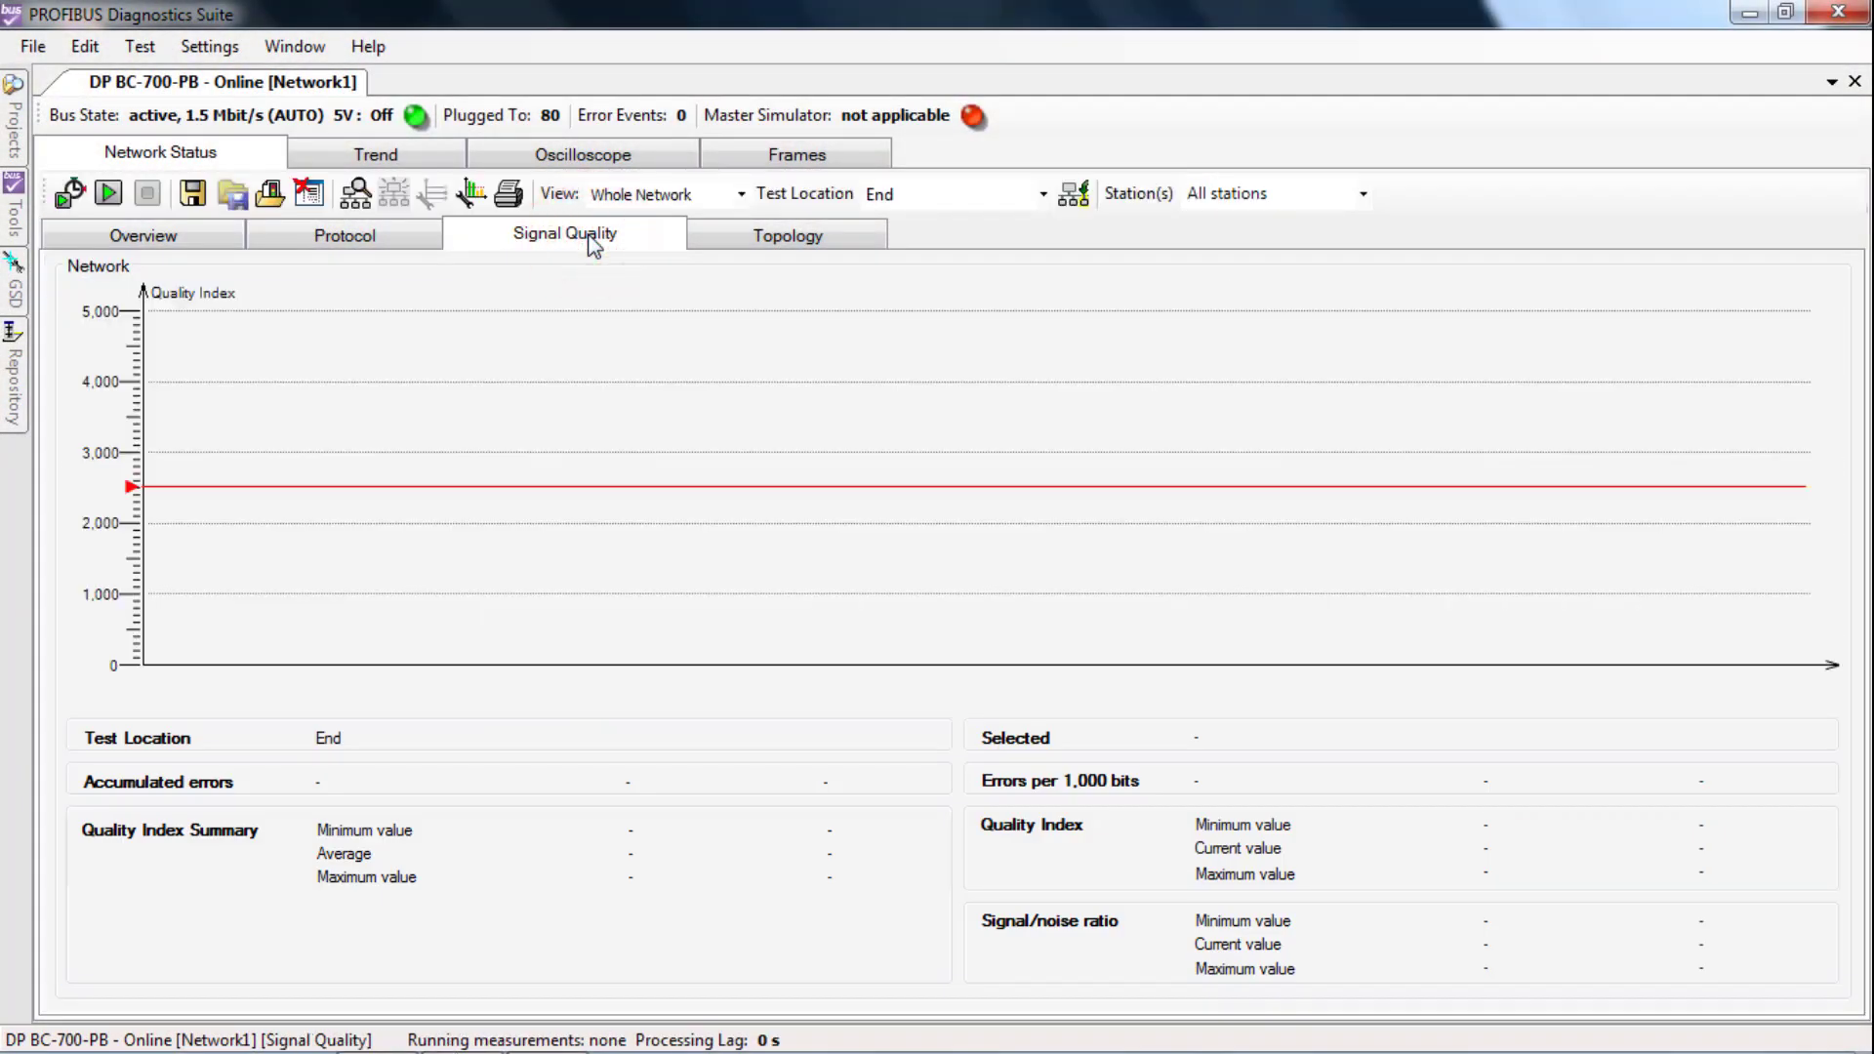
click(1044, 195)
click(921, 284)
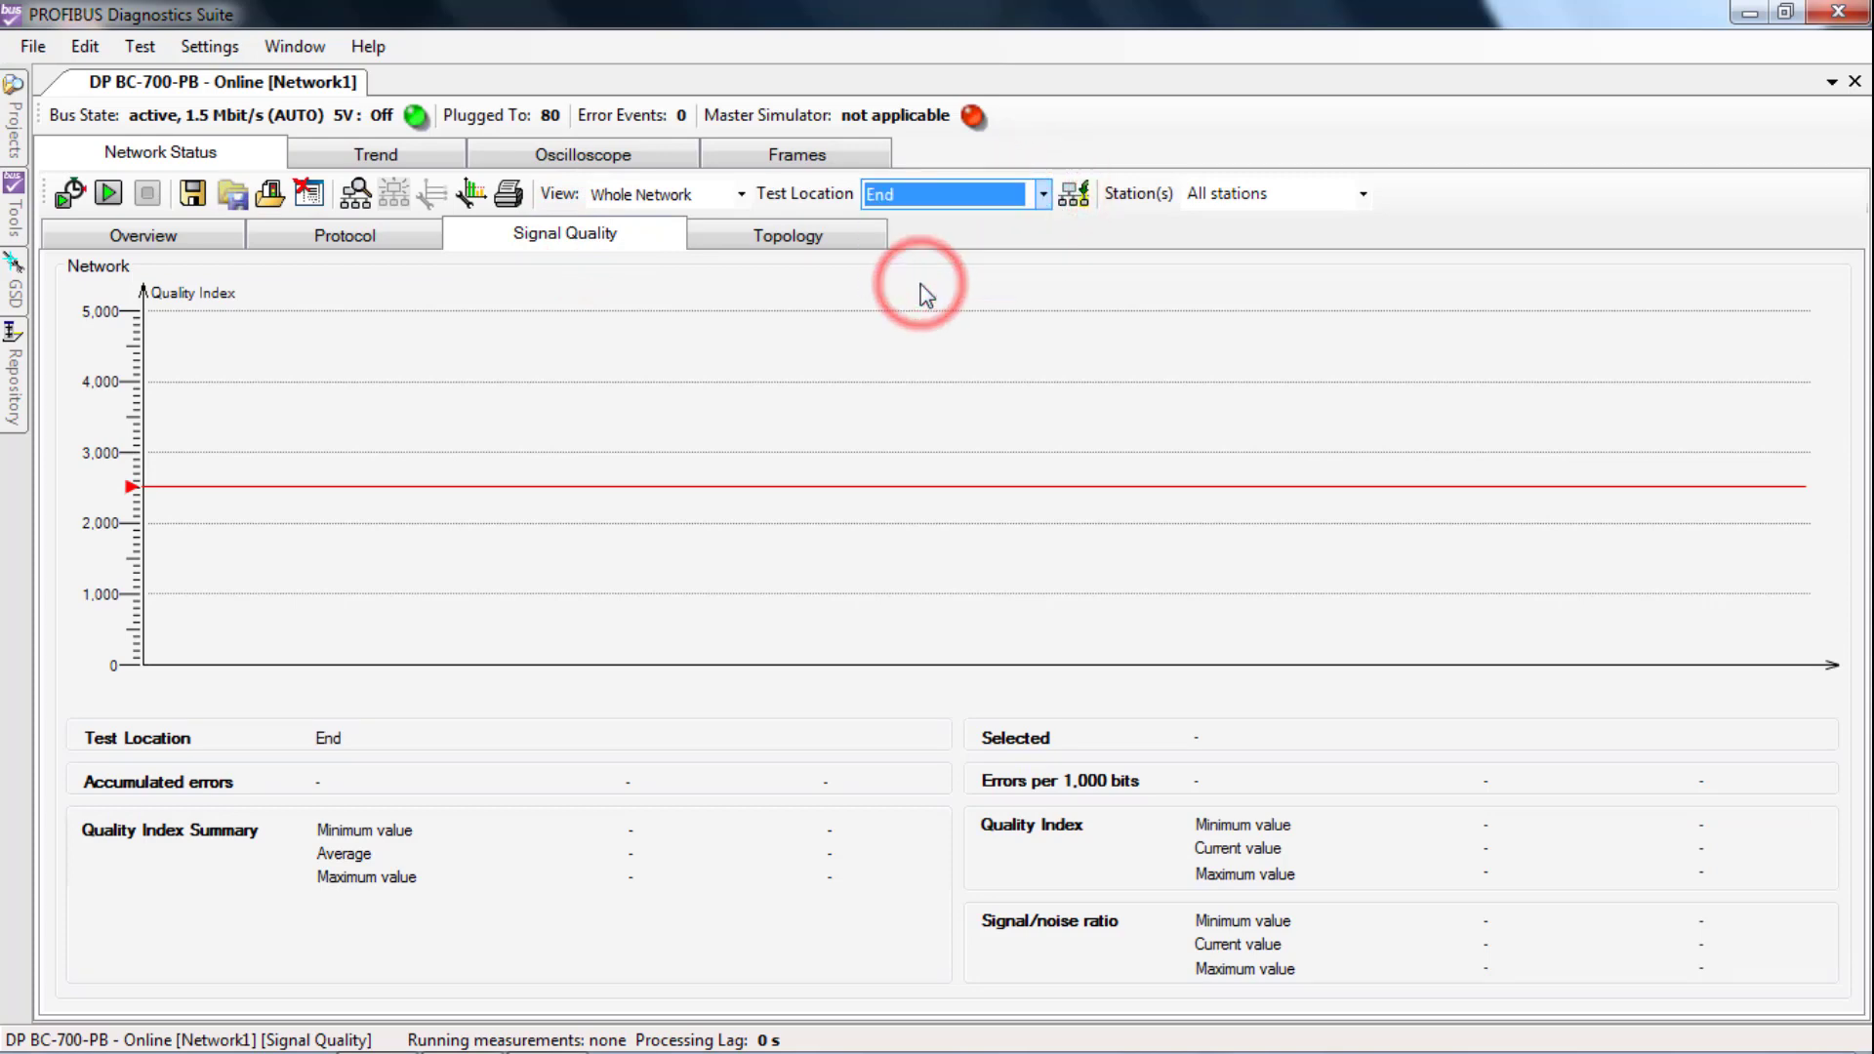
click(110, 193)
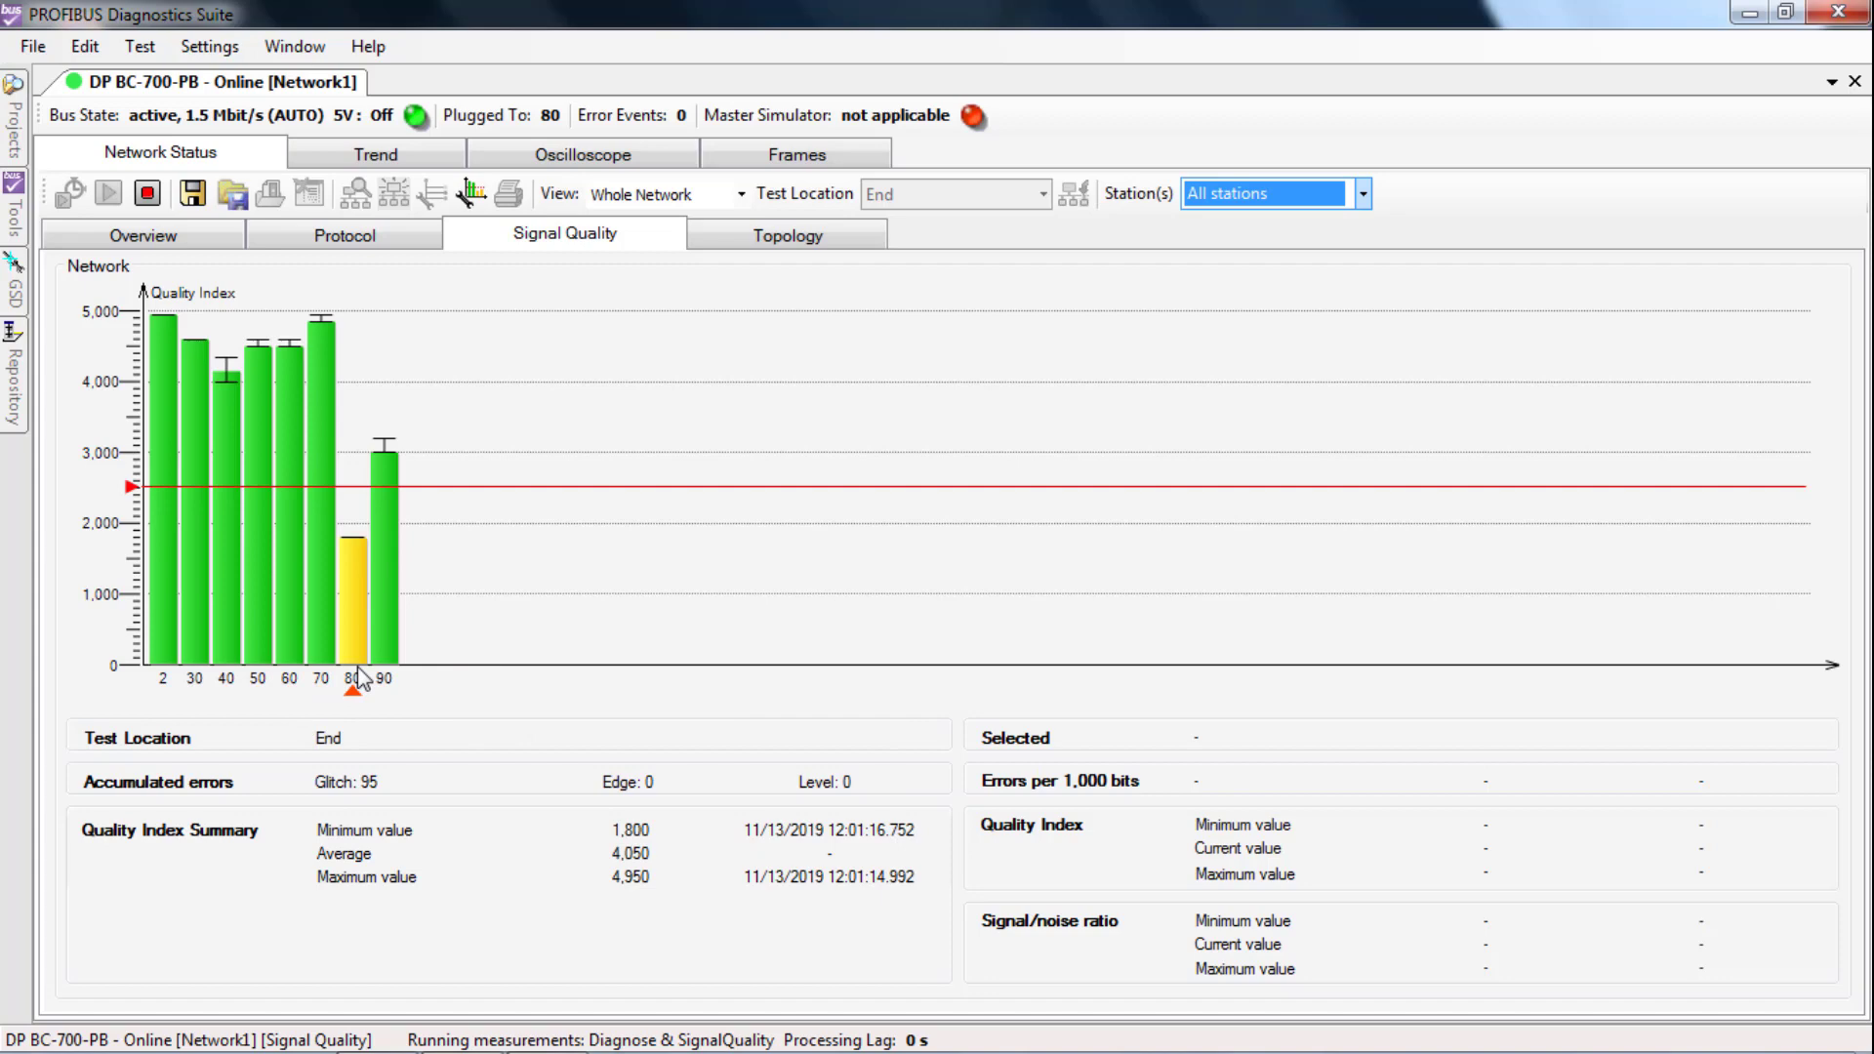
click(156, 196)
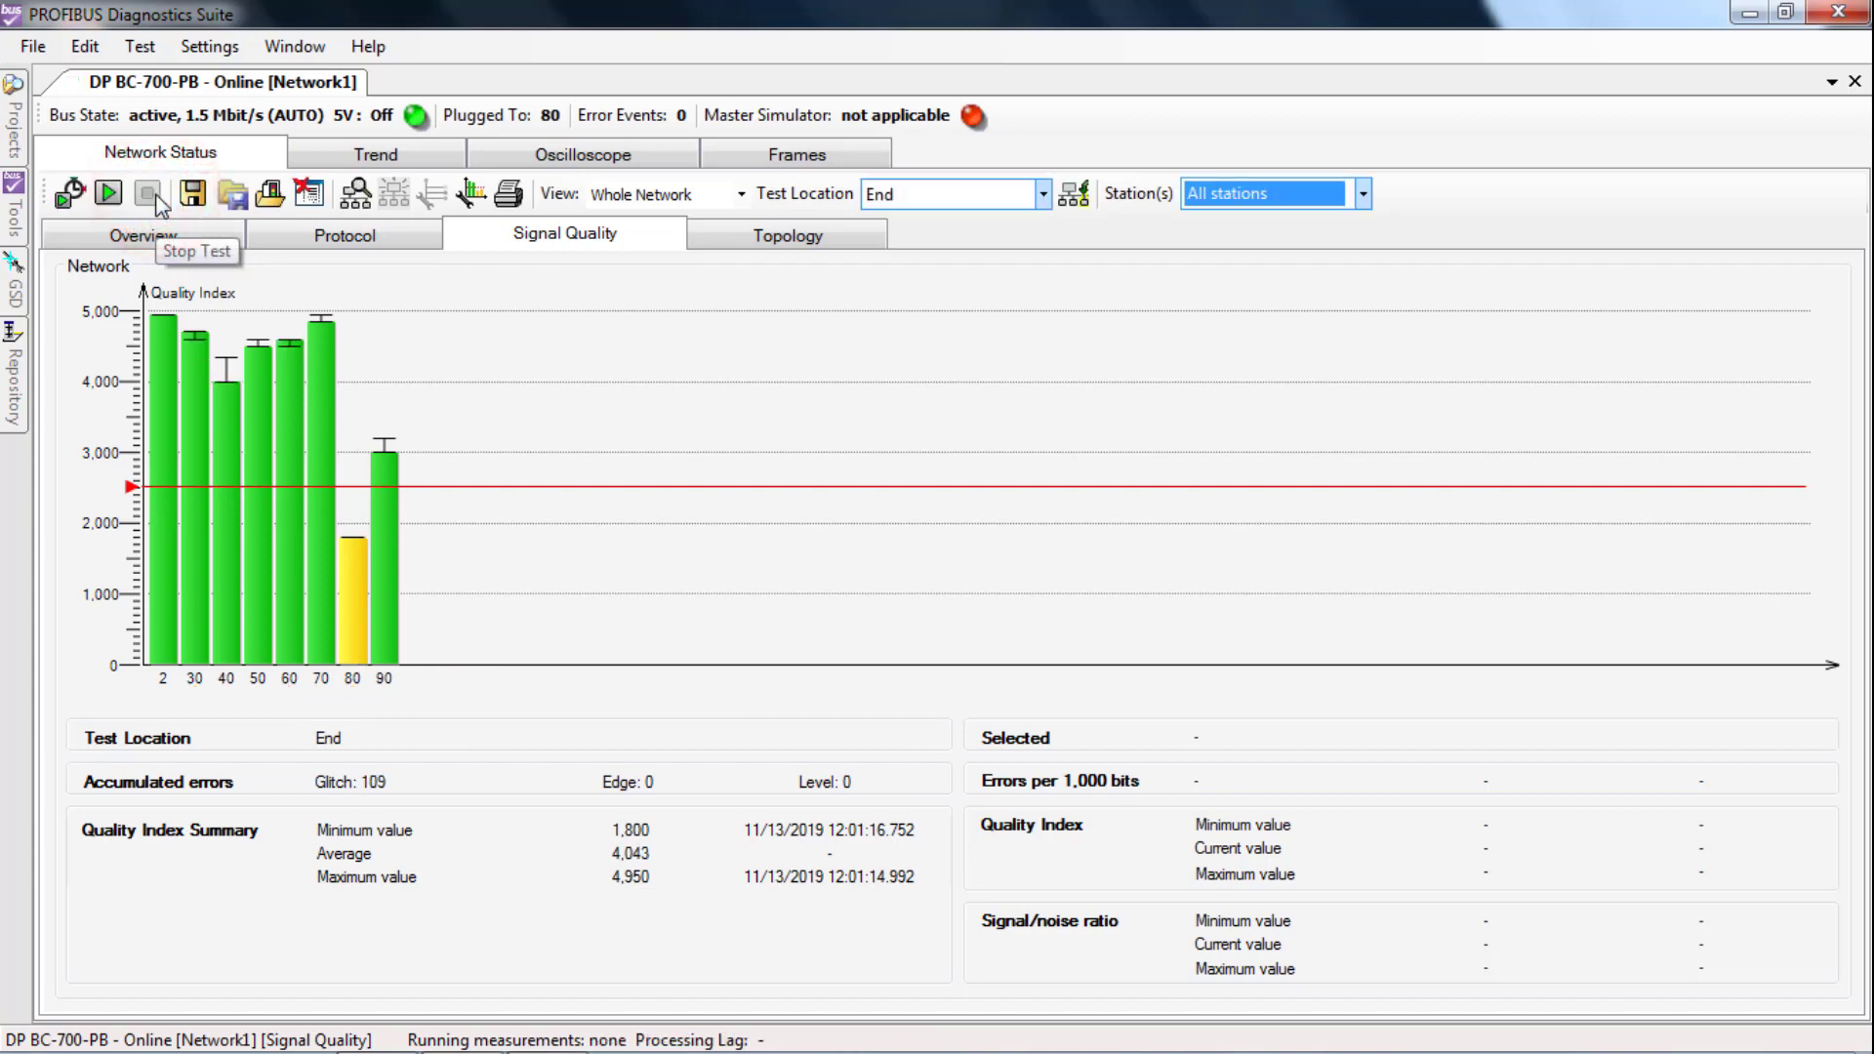
Record a signal-quality measurement at the Center test location
click(1045, 196)
click(922, 262)
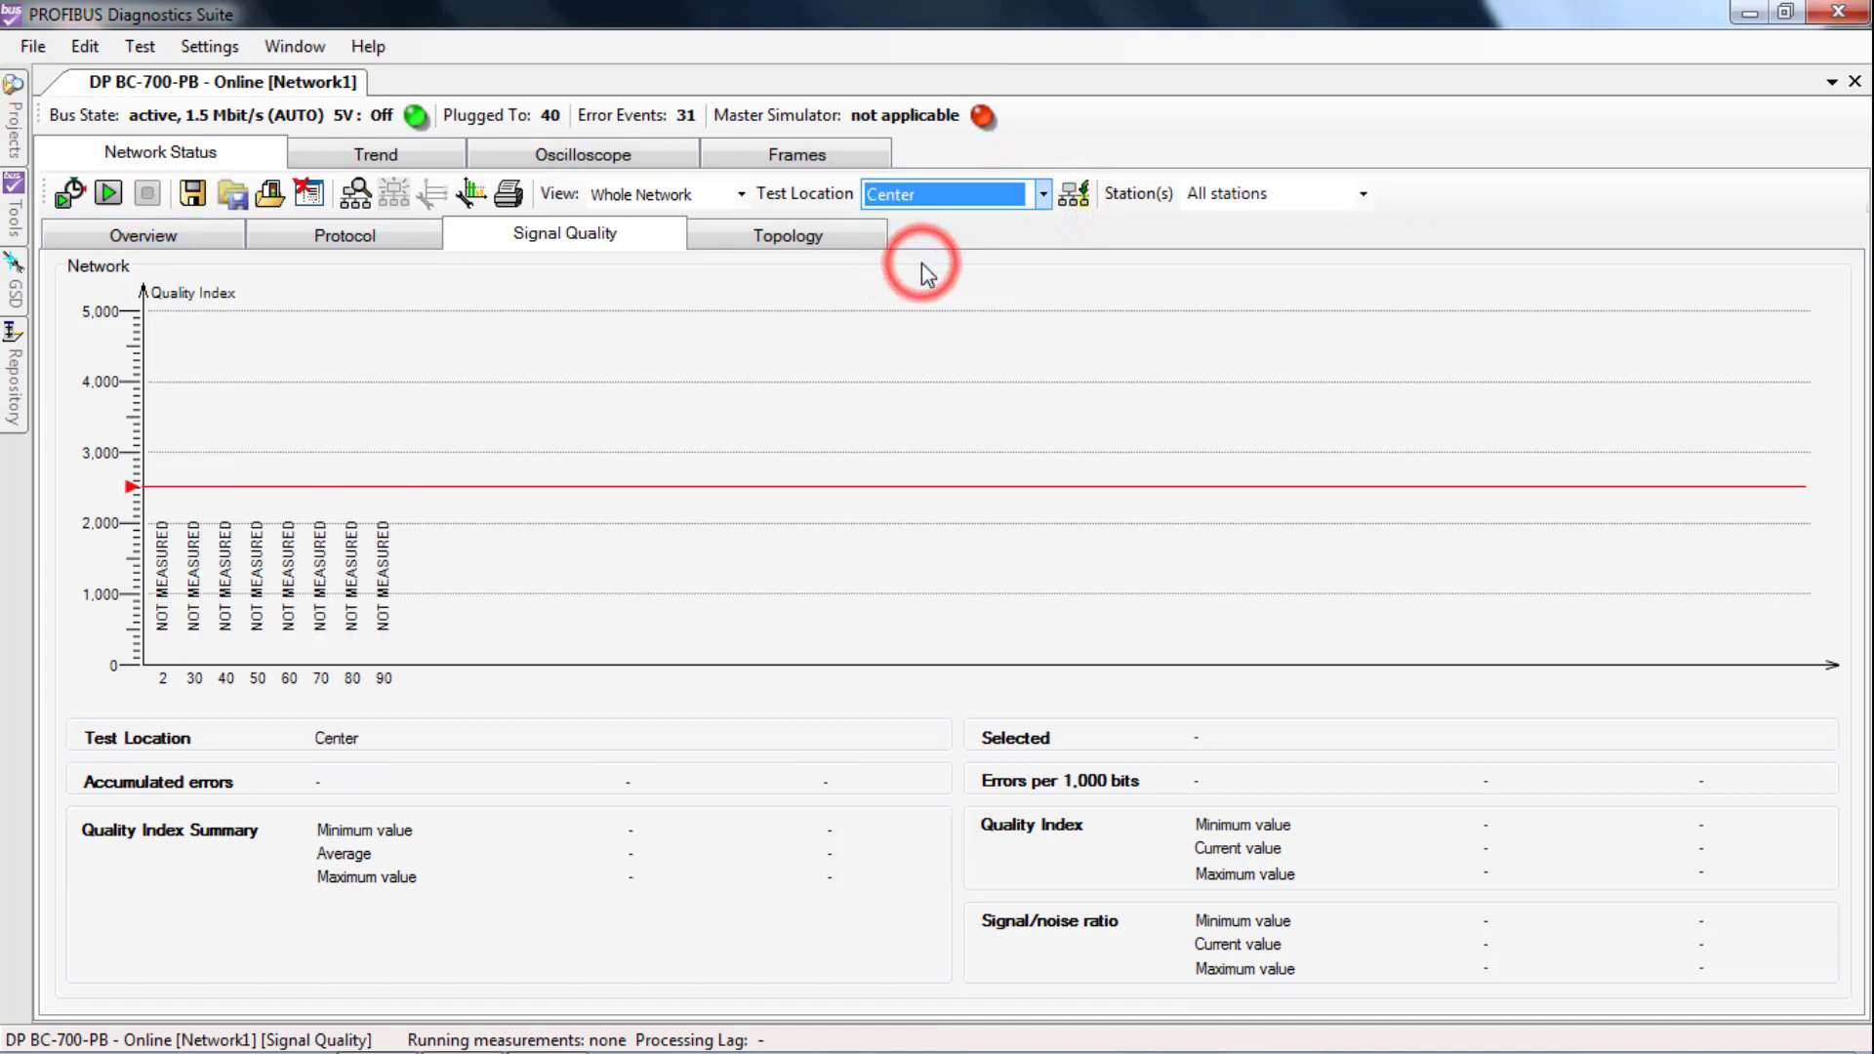
click(108, 195)
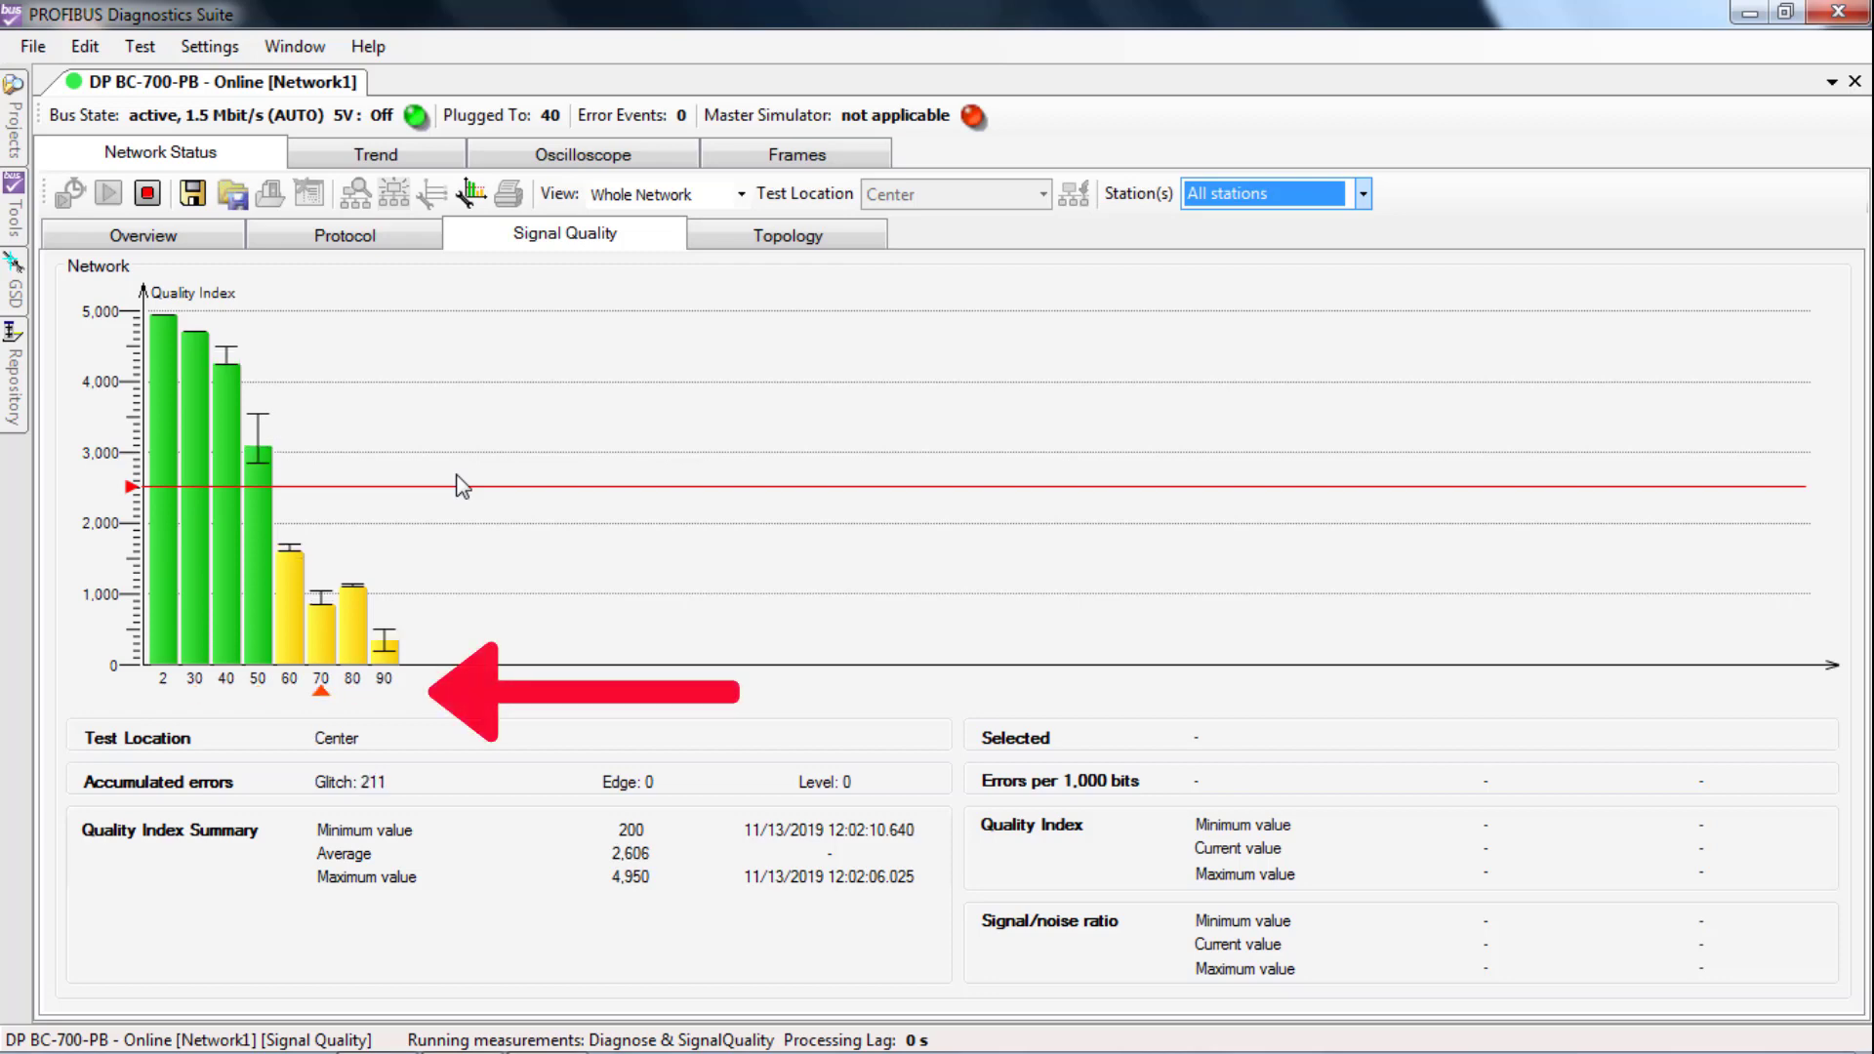
click(149, 194)
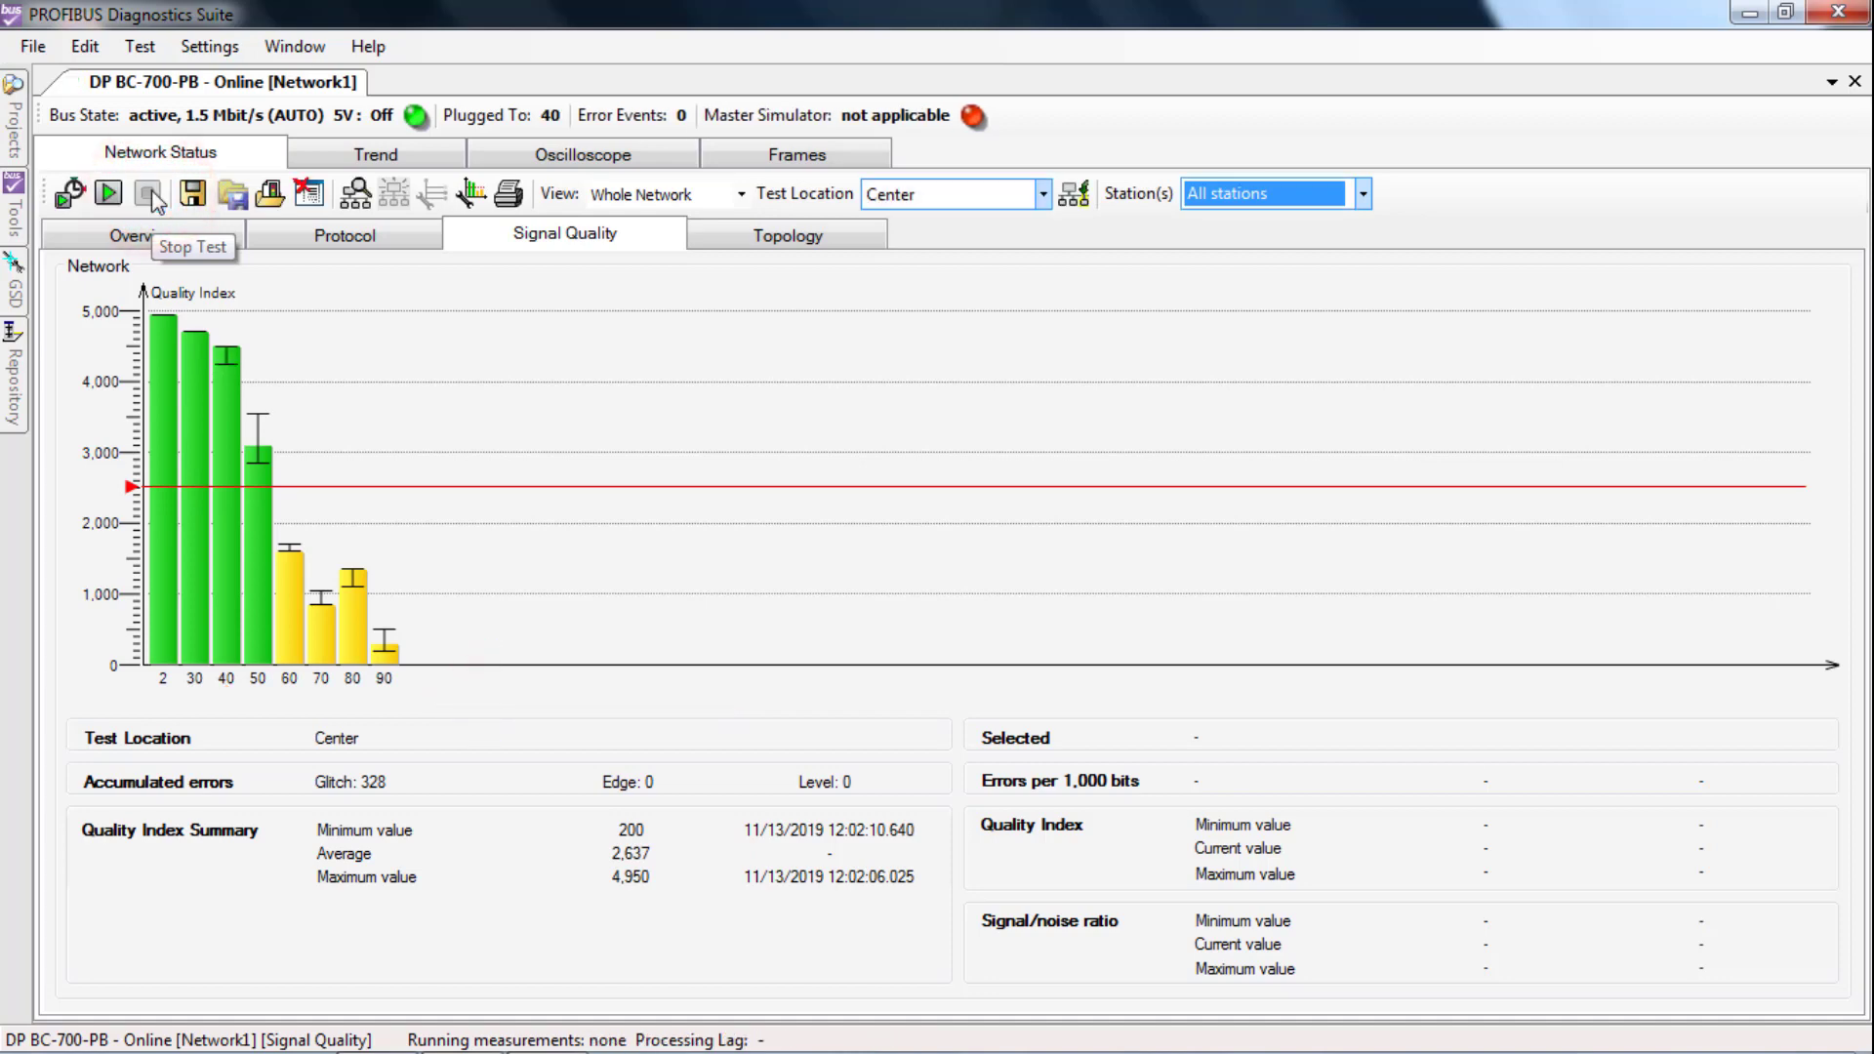
Measure signal quality at the Beginning location, then save the network status with all measurements
click(1043, 194)
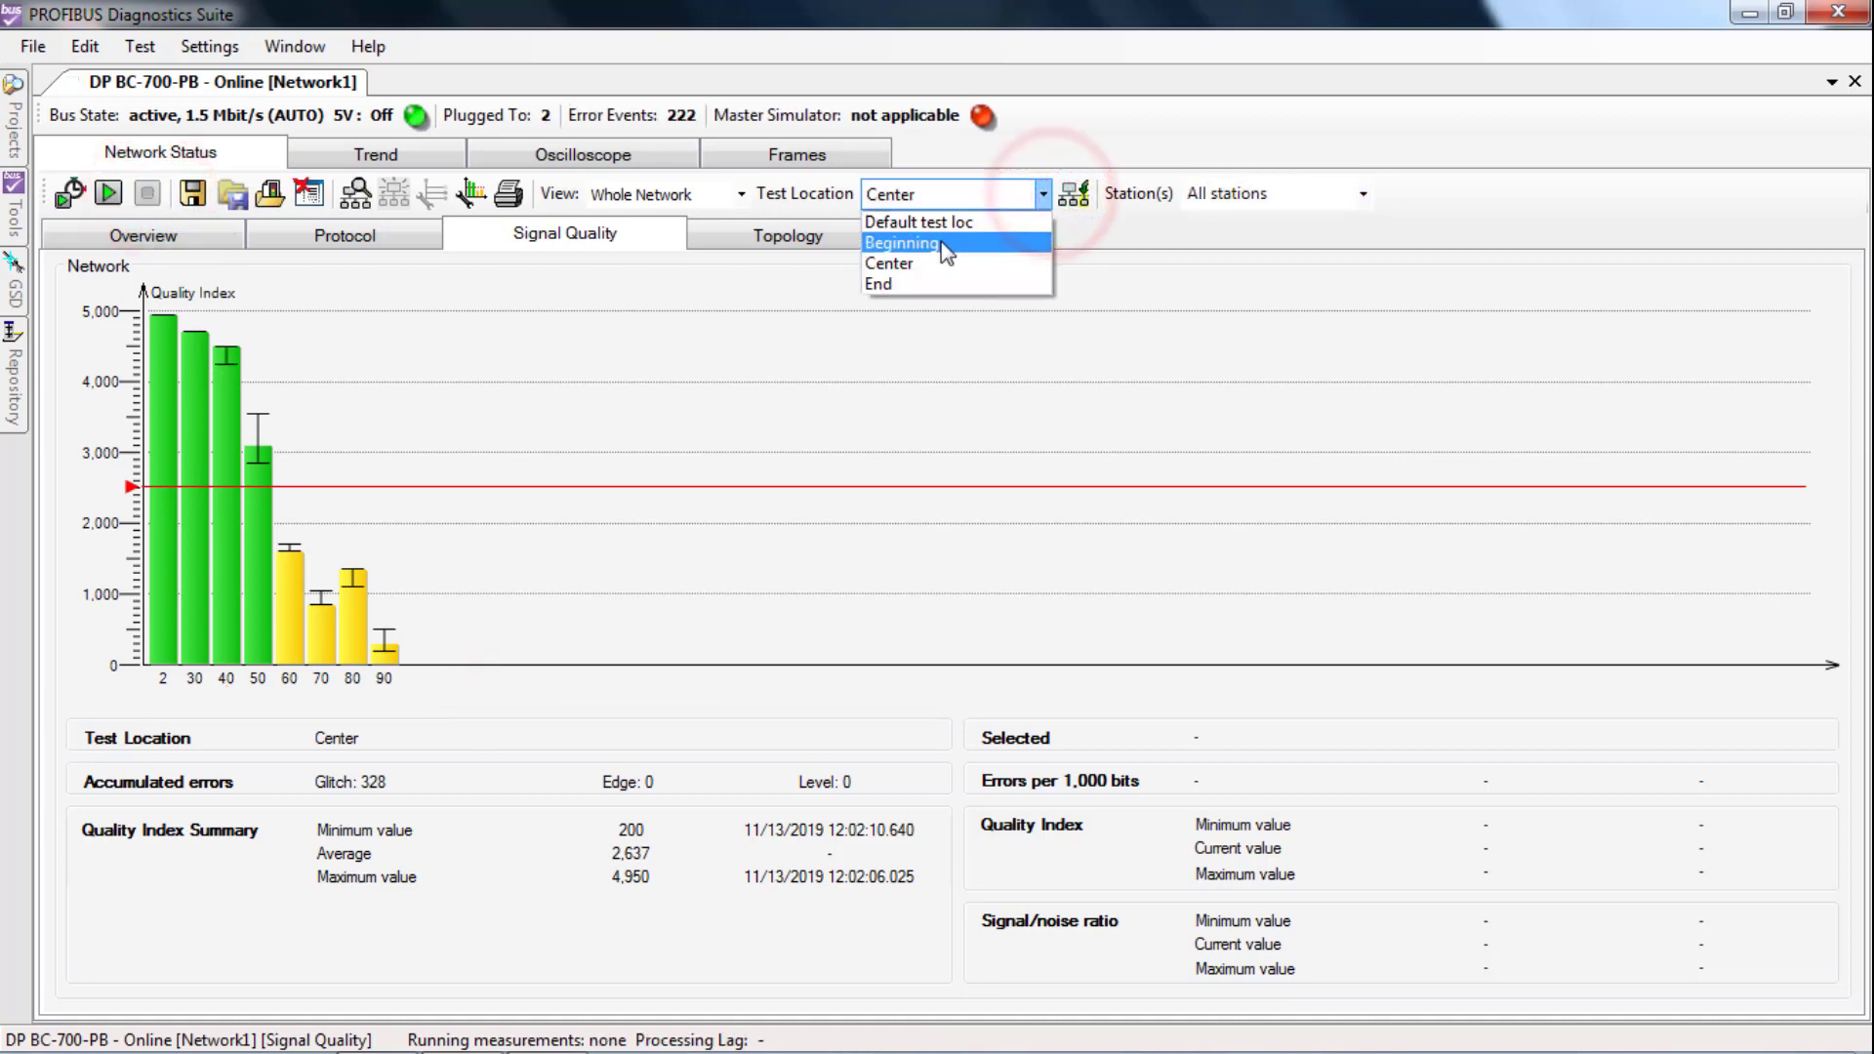
click(943, 244)
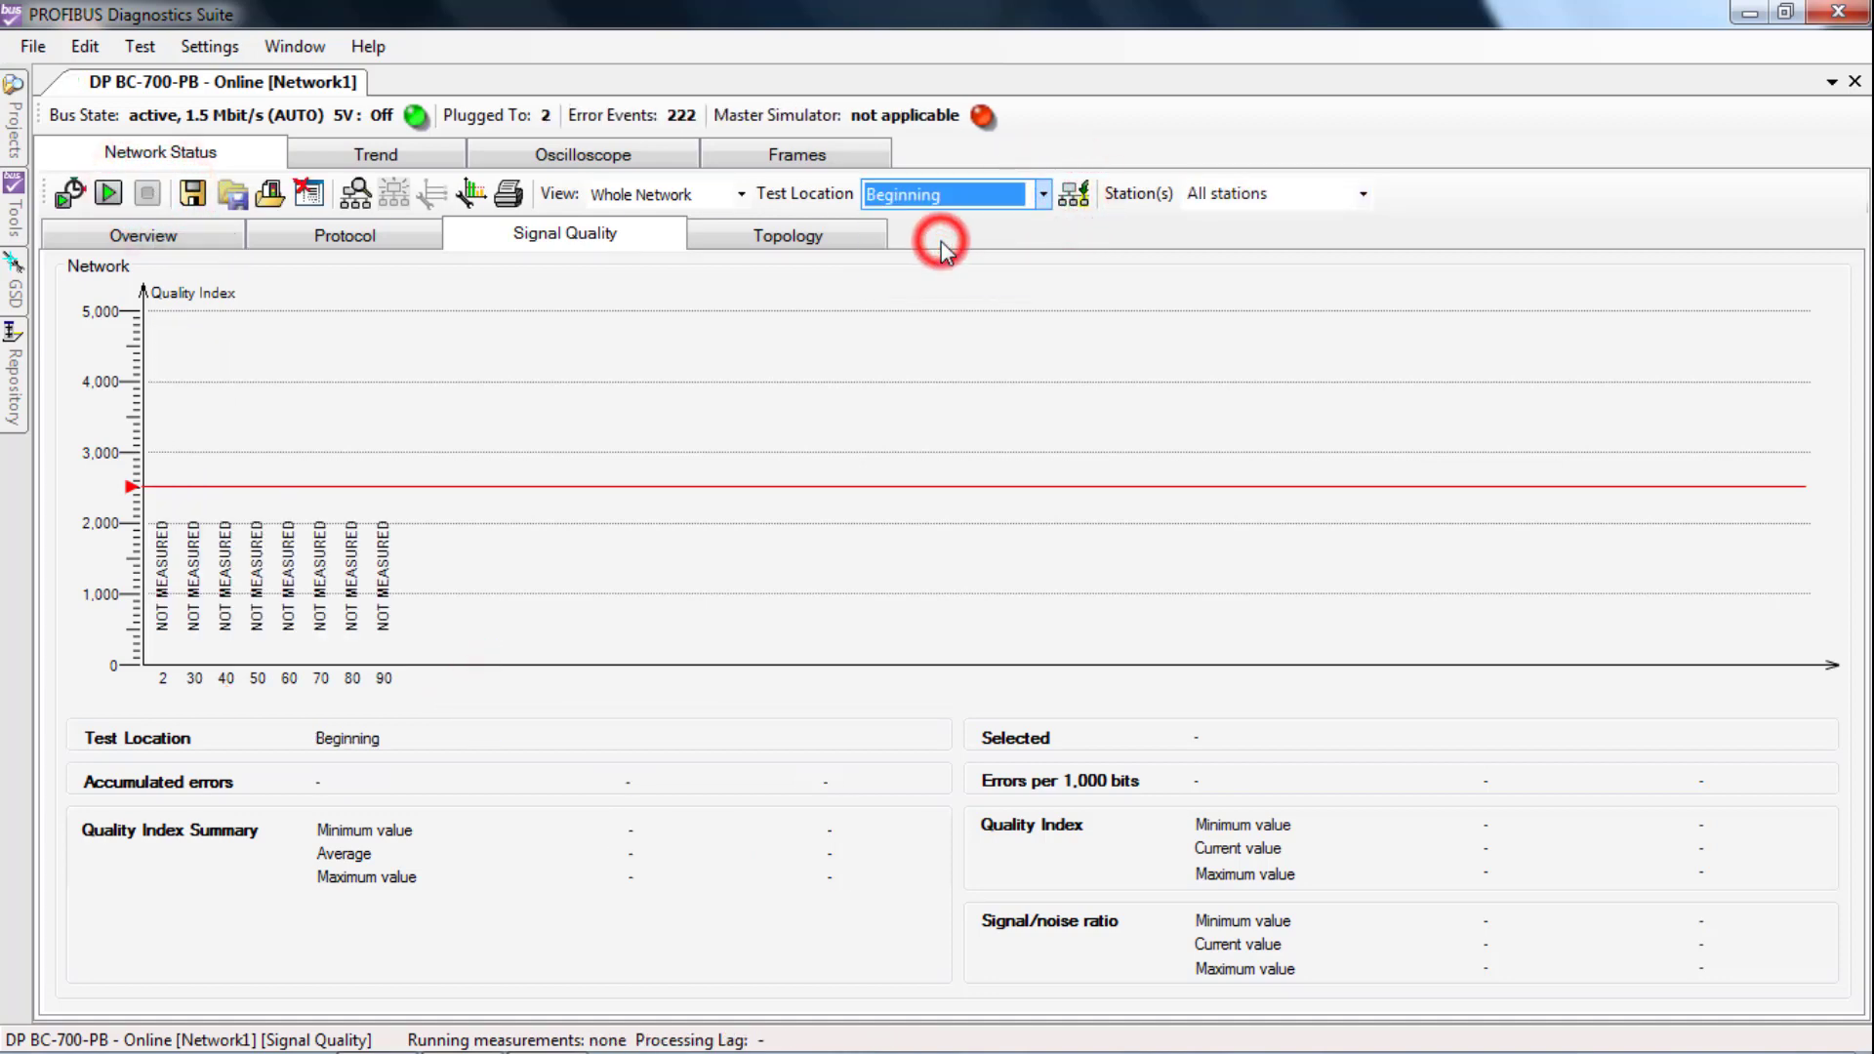
click(109, 193)
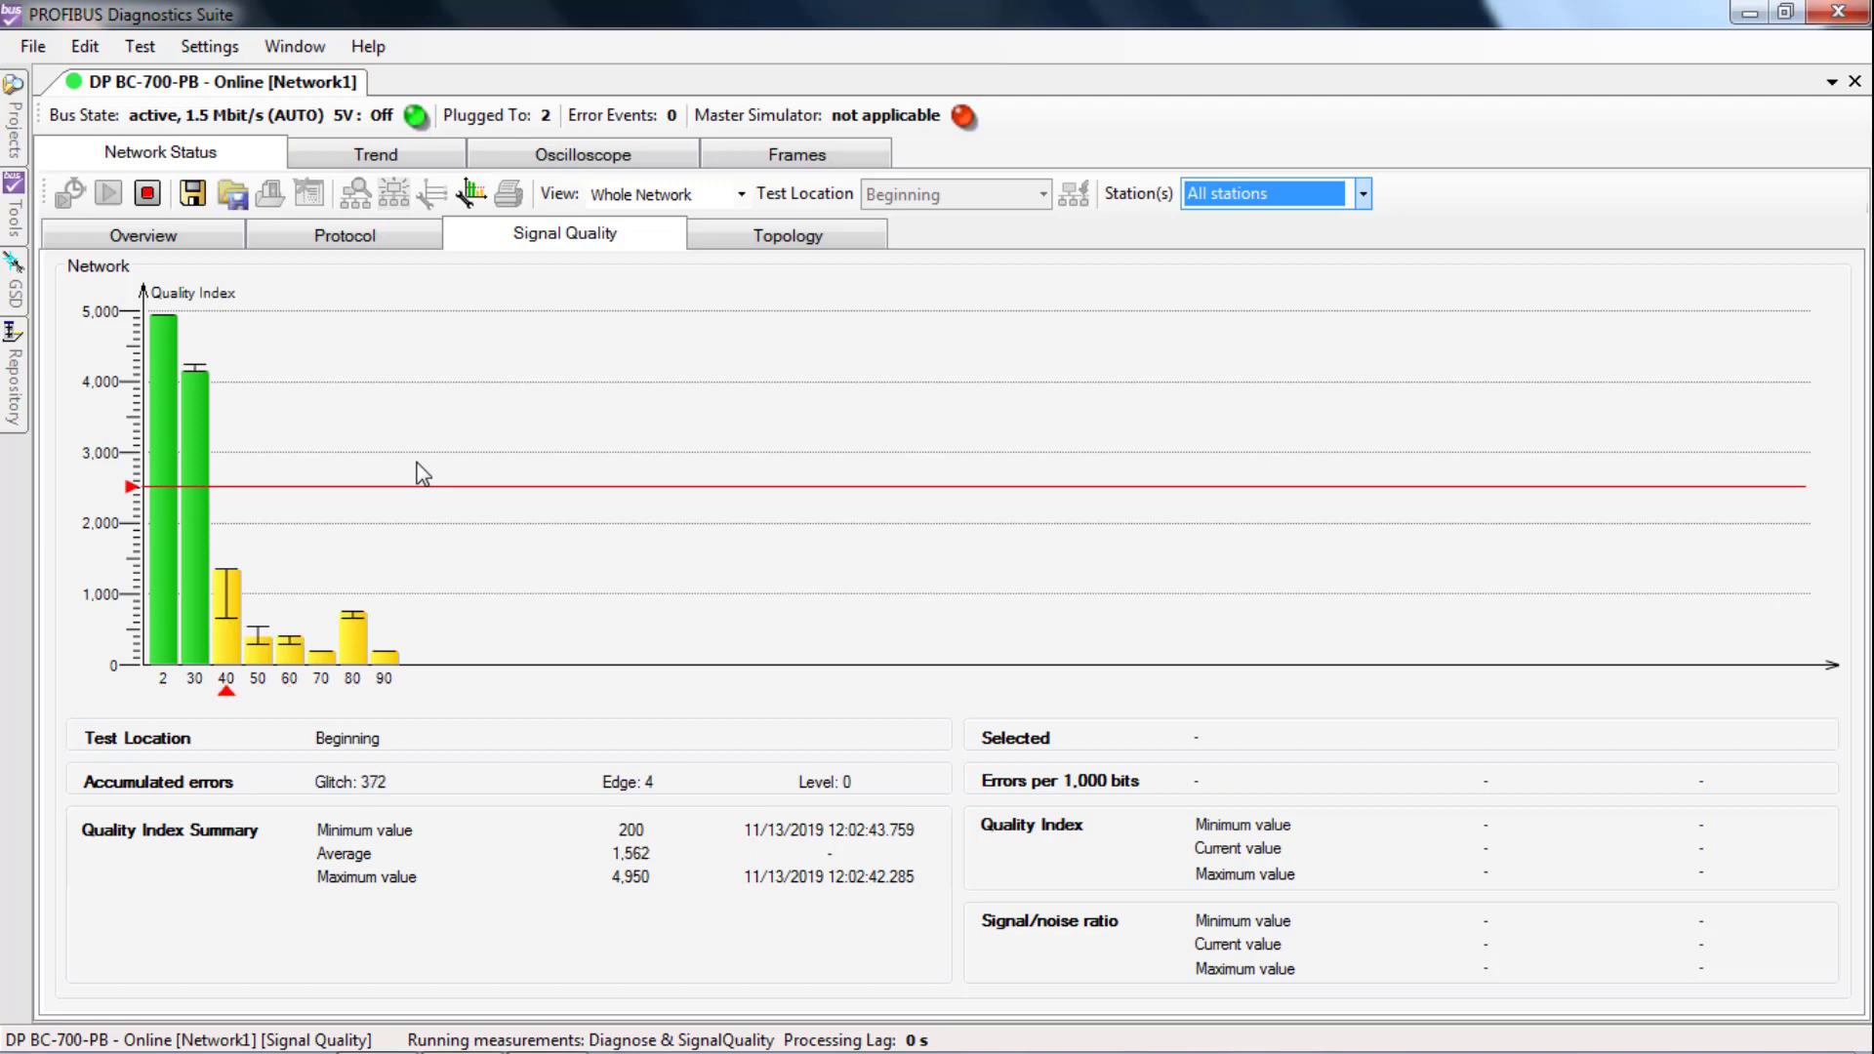
click(156, 197)
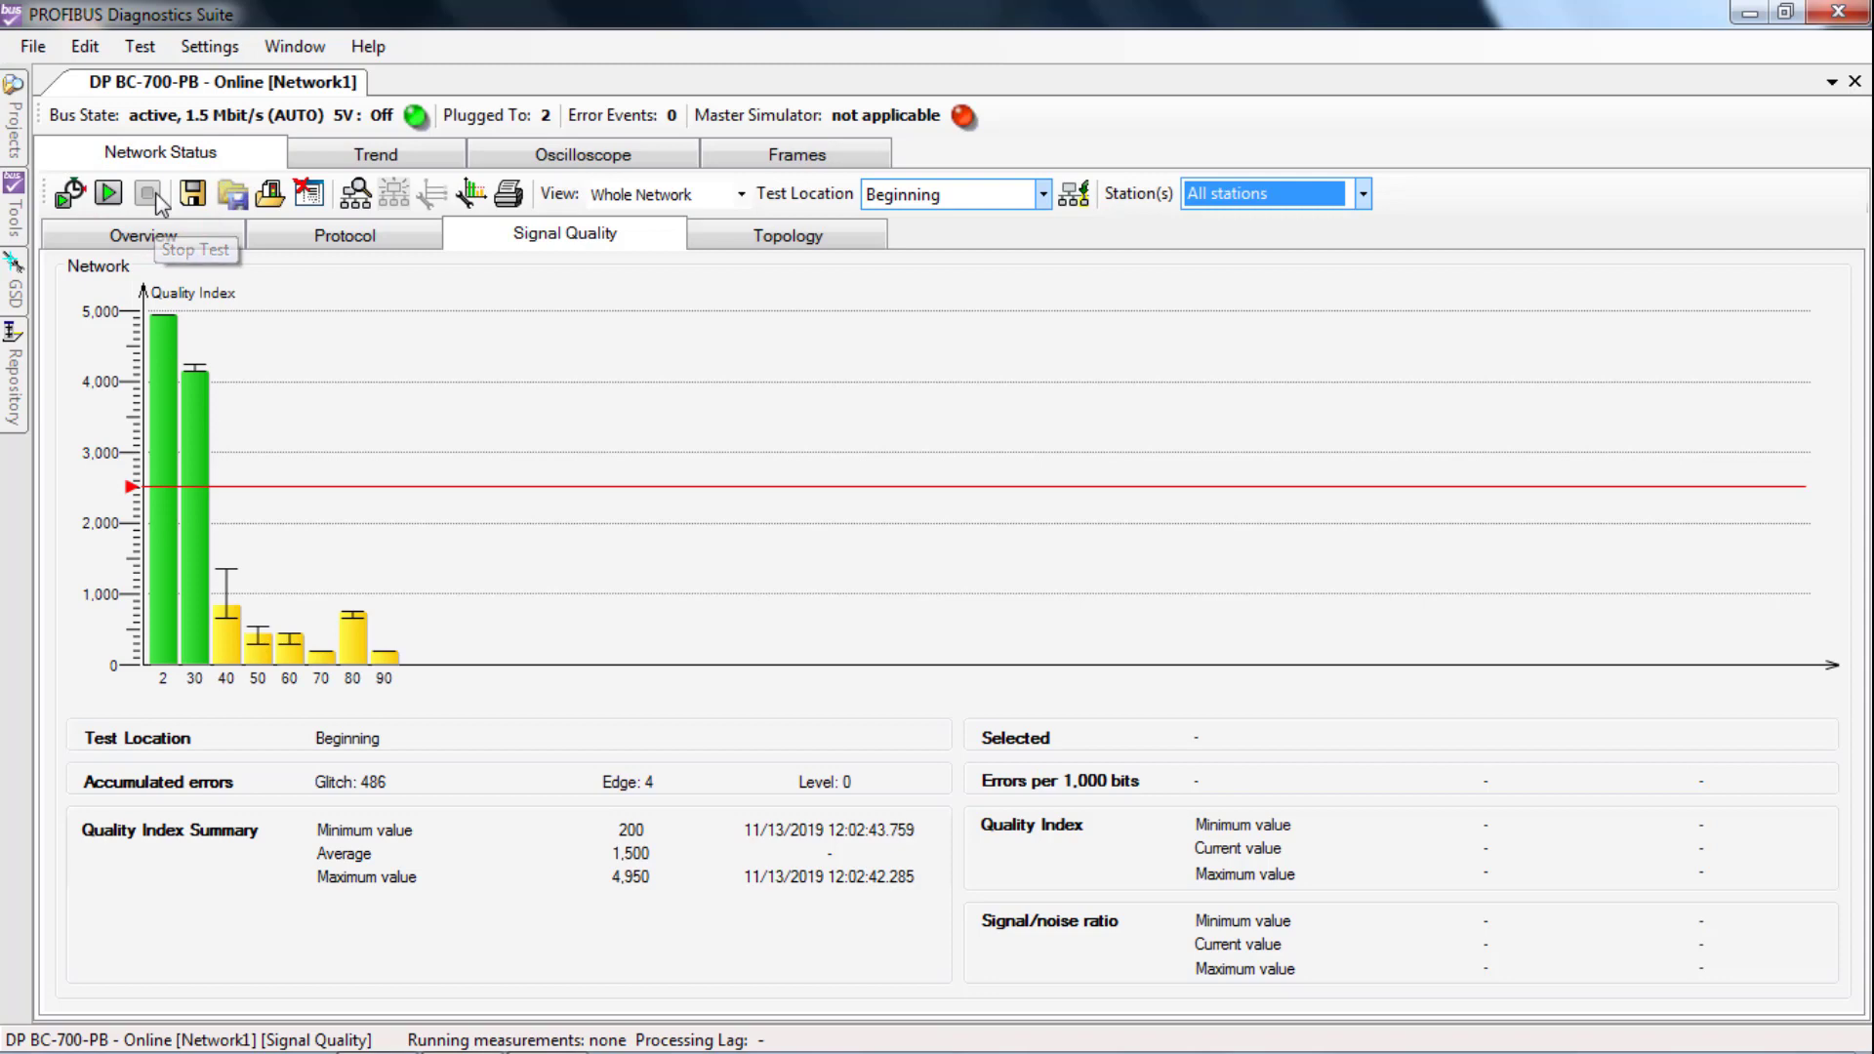
click(140, 49)
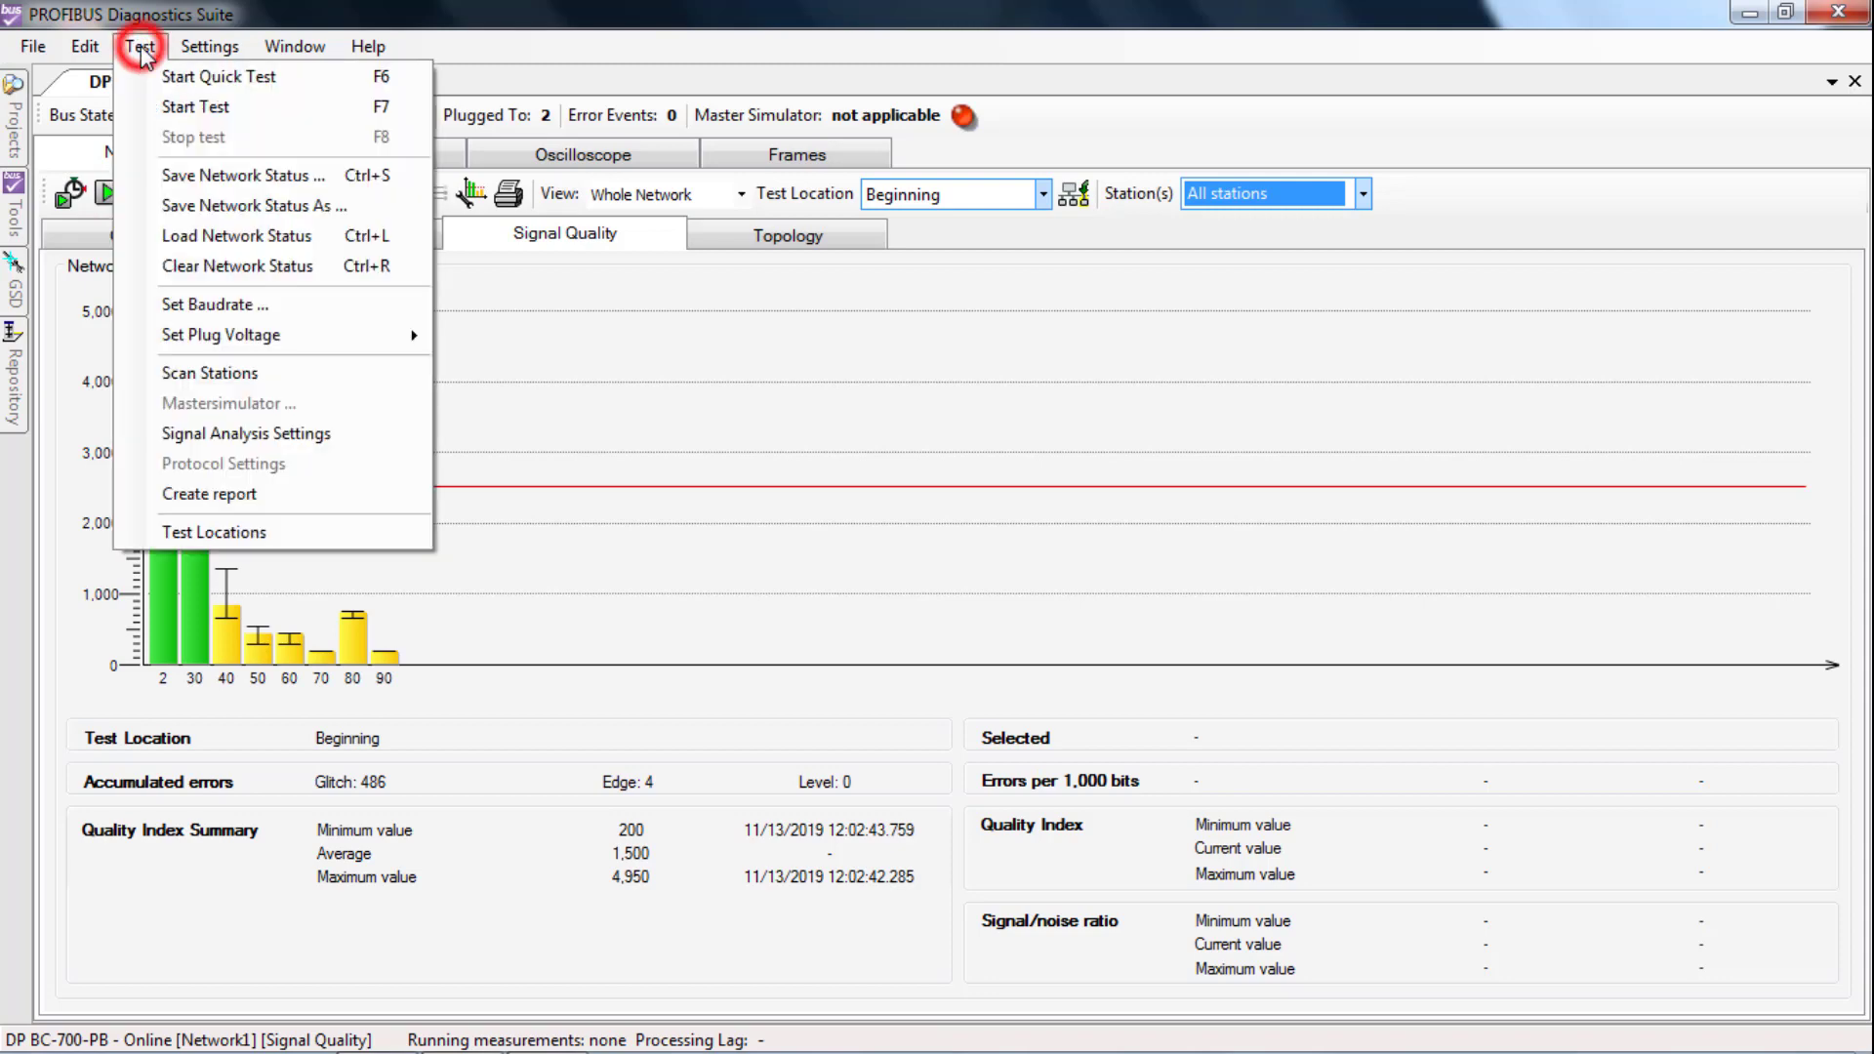
click(265, 177)
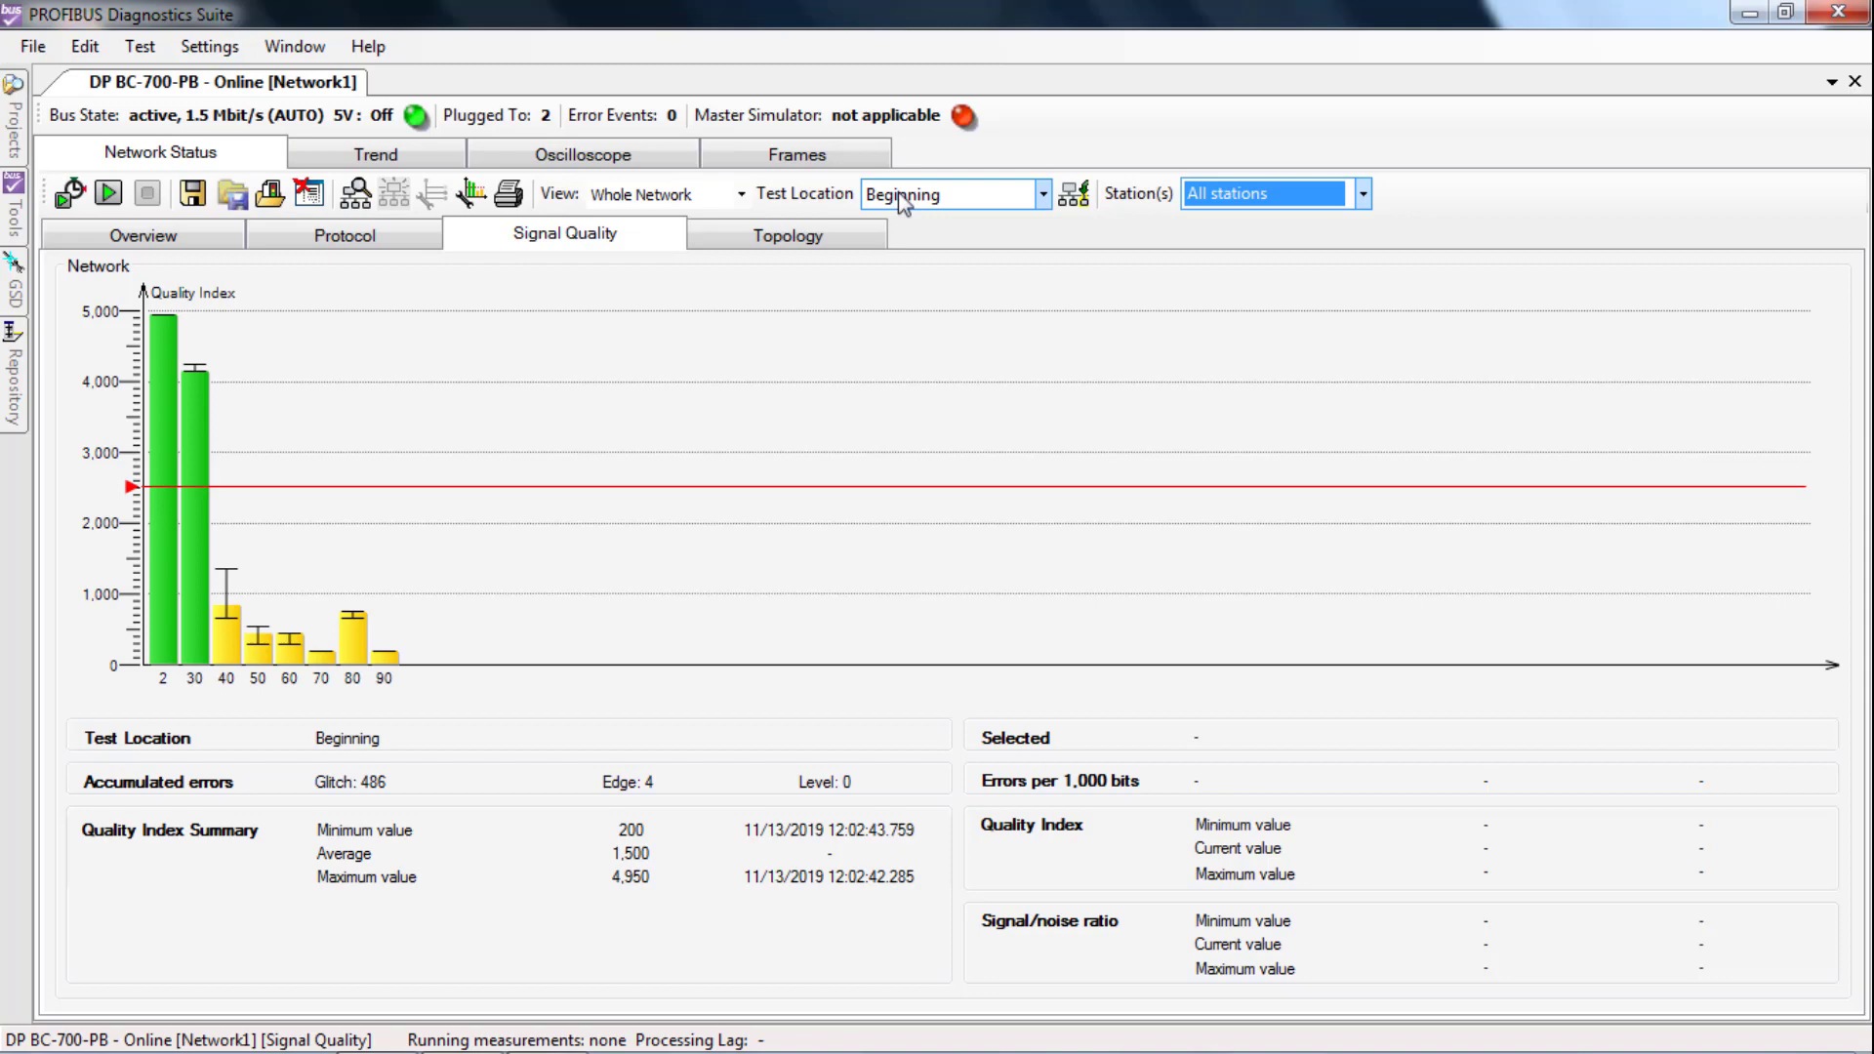
click(1042, 193)
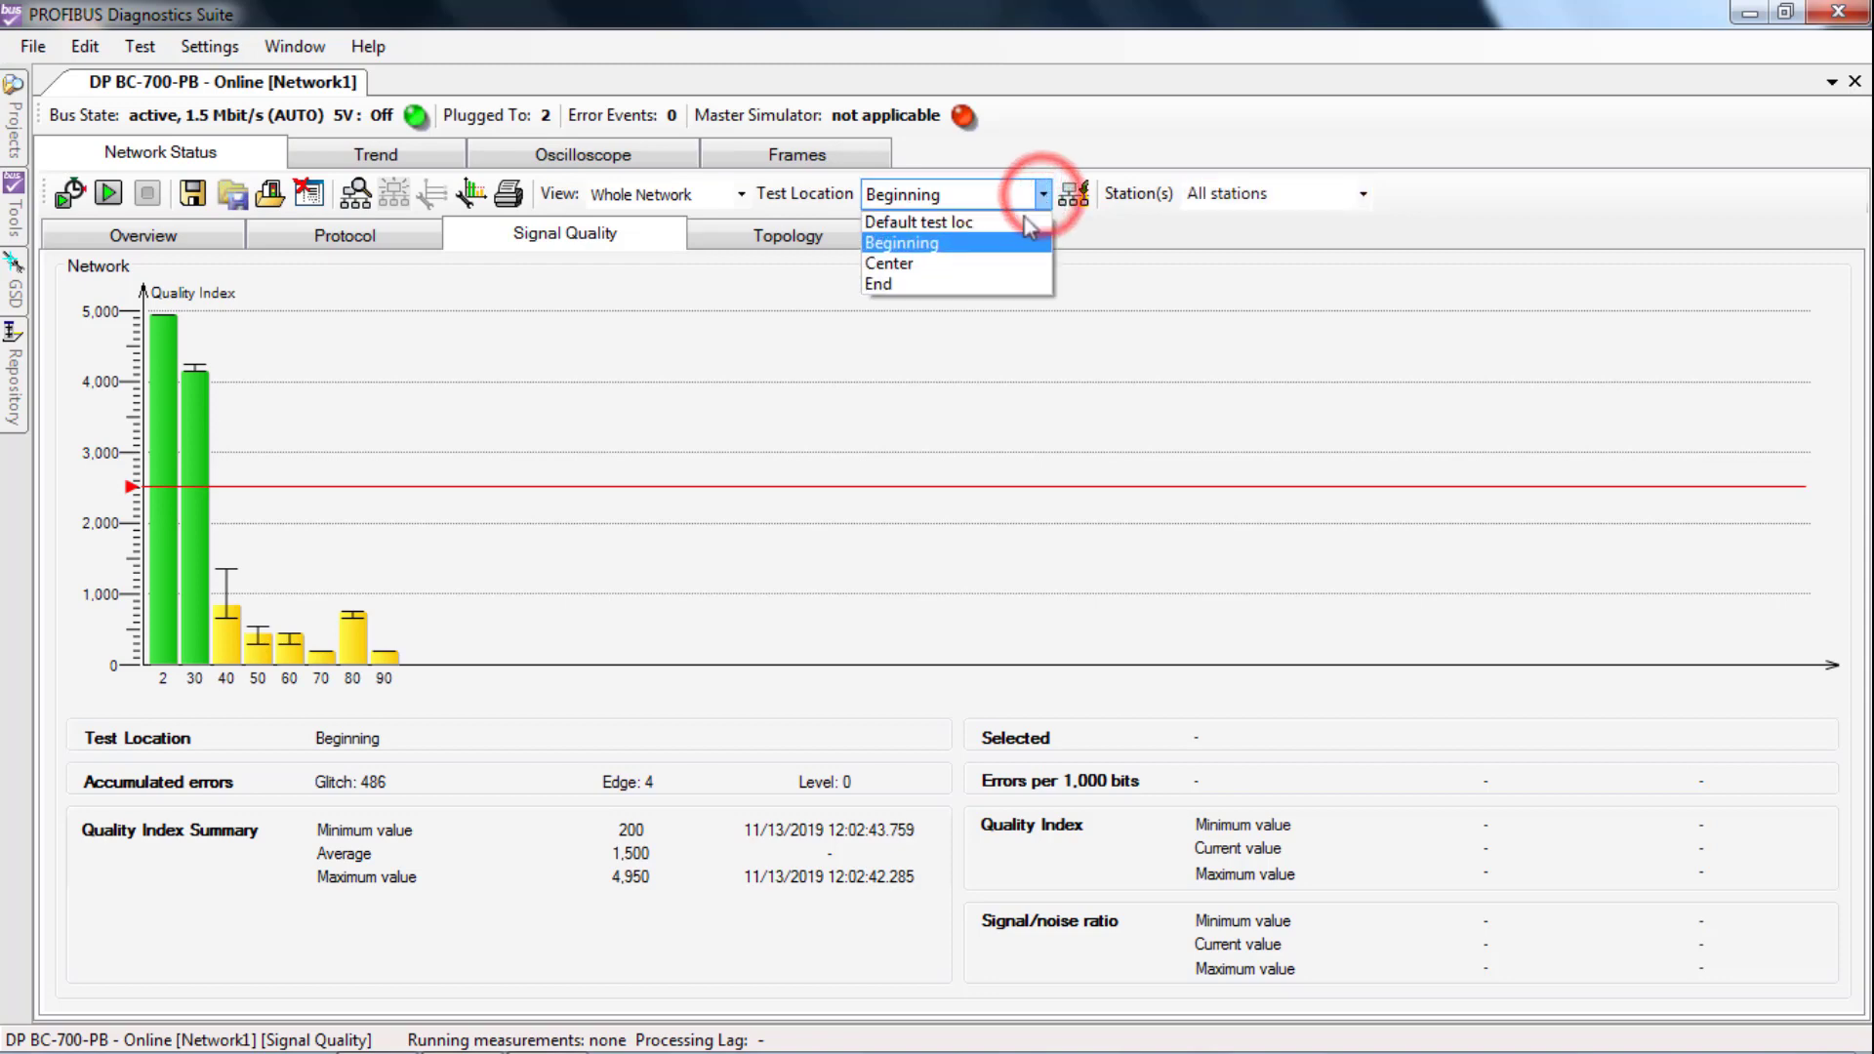
click(958, 284)
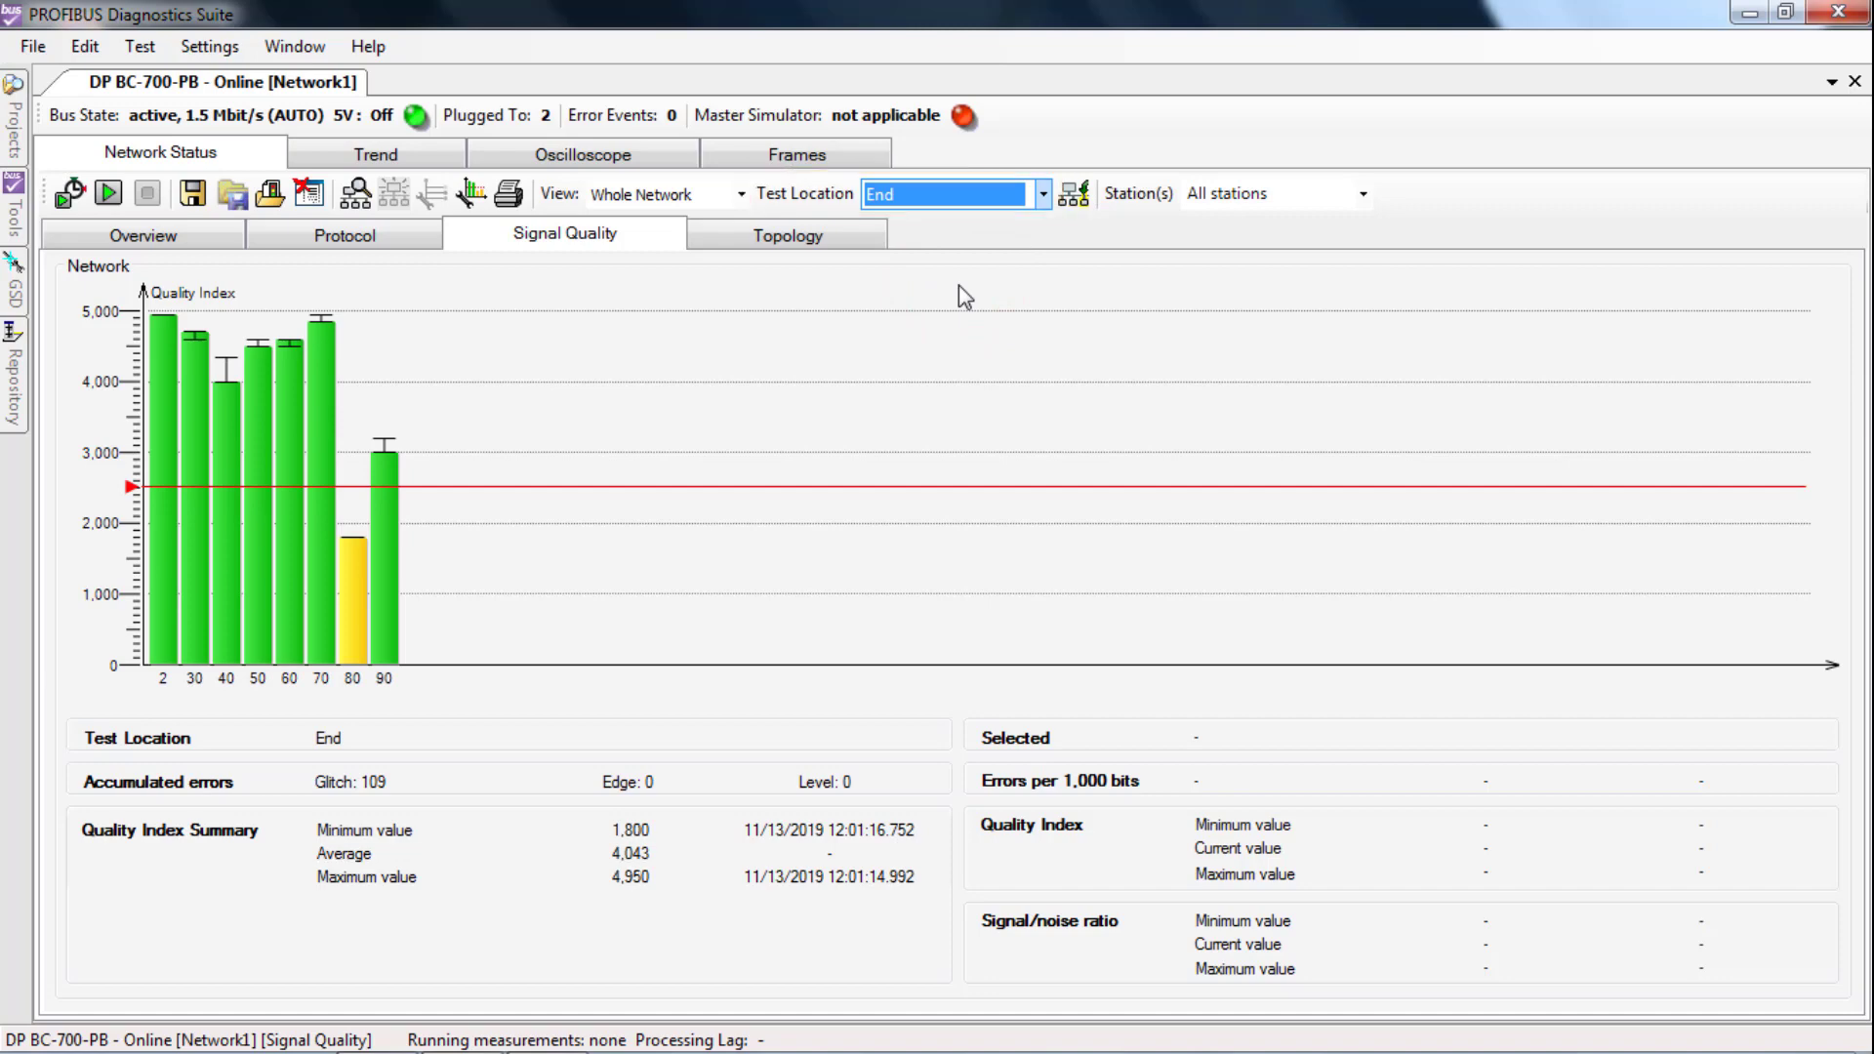
click(1043, 193)
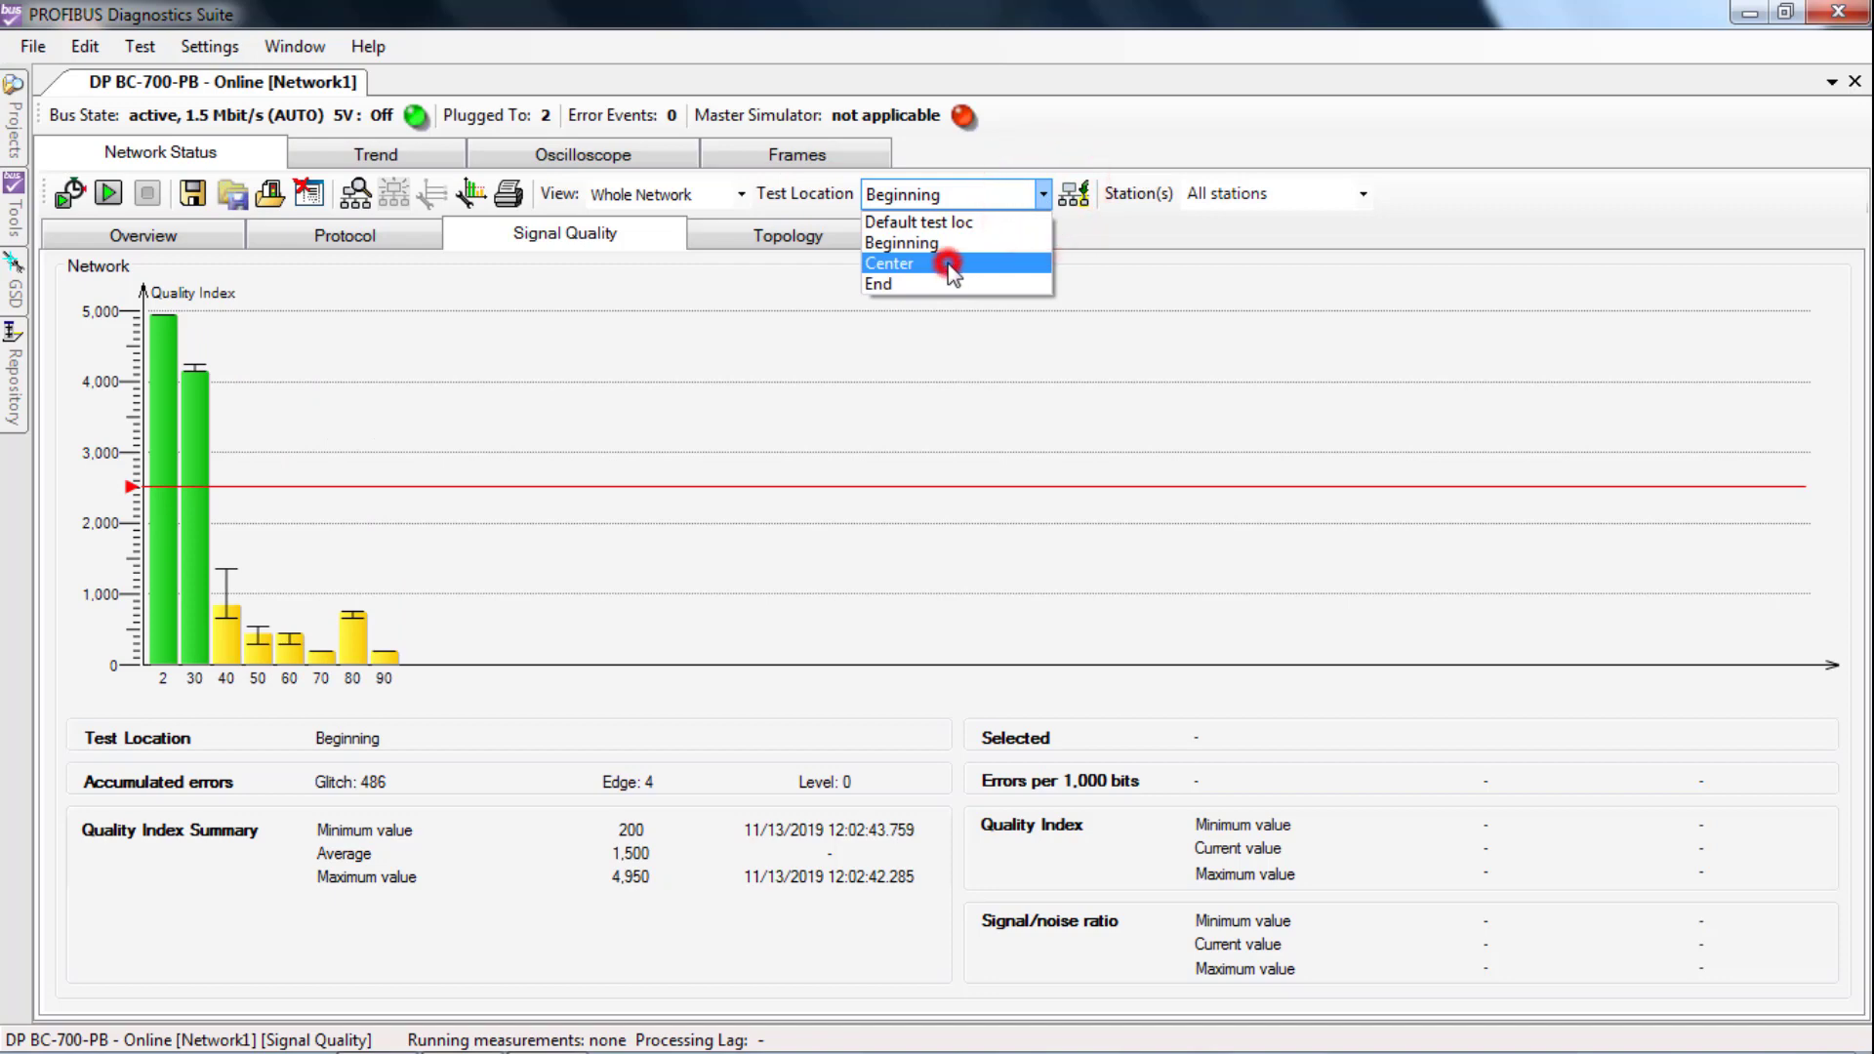
click(947, 263)
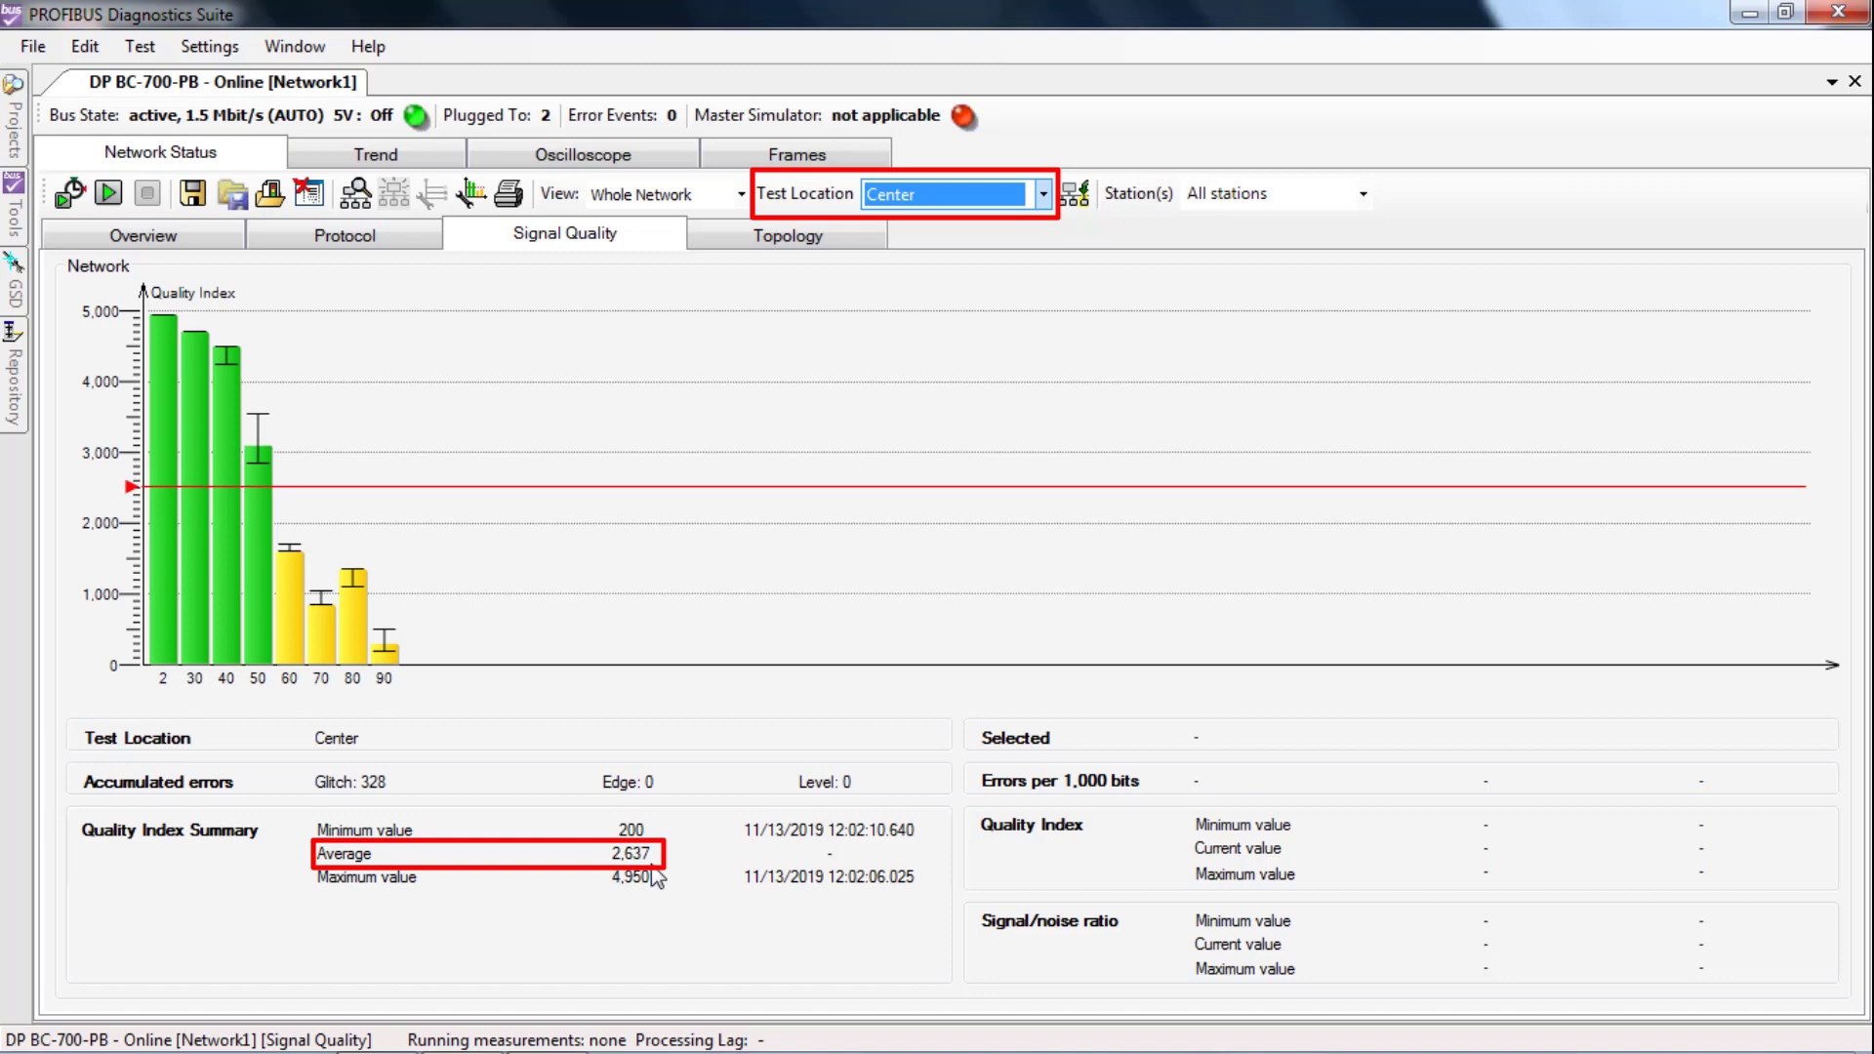
click(1043, 193)
click(973, 246)
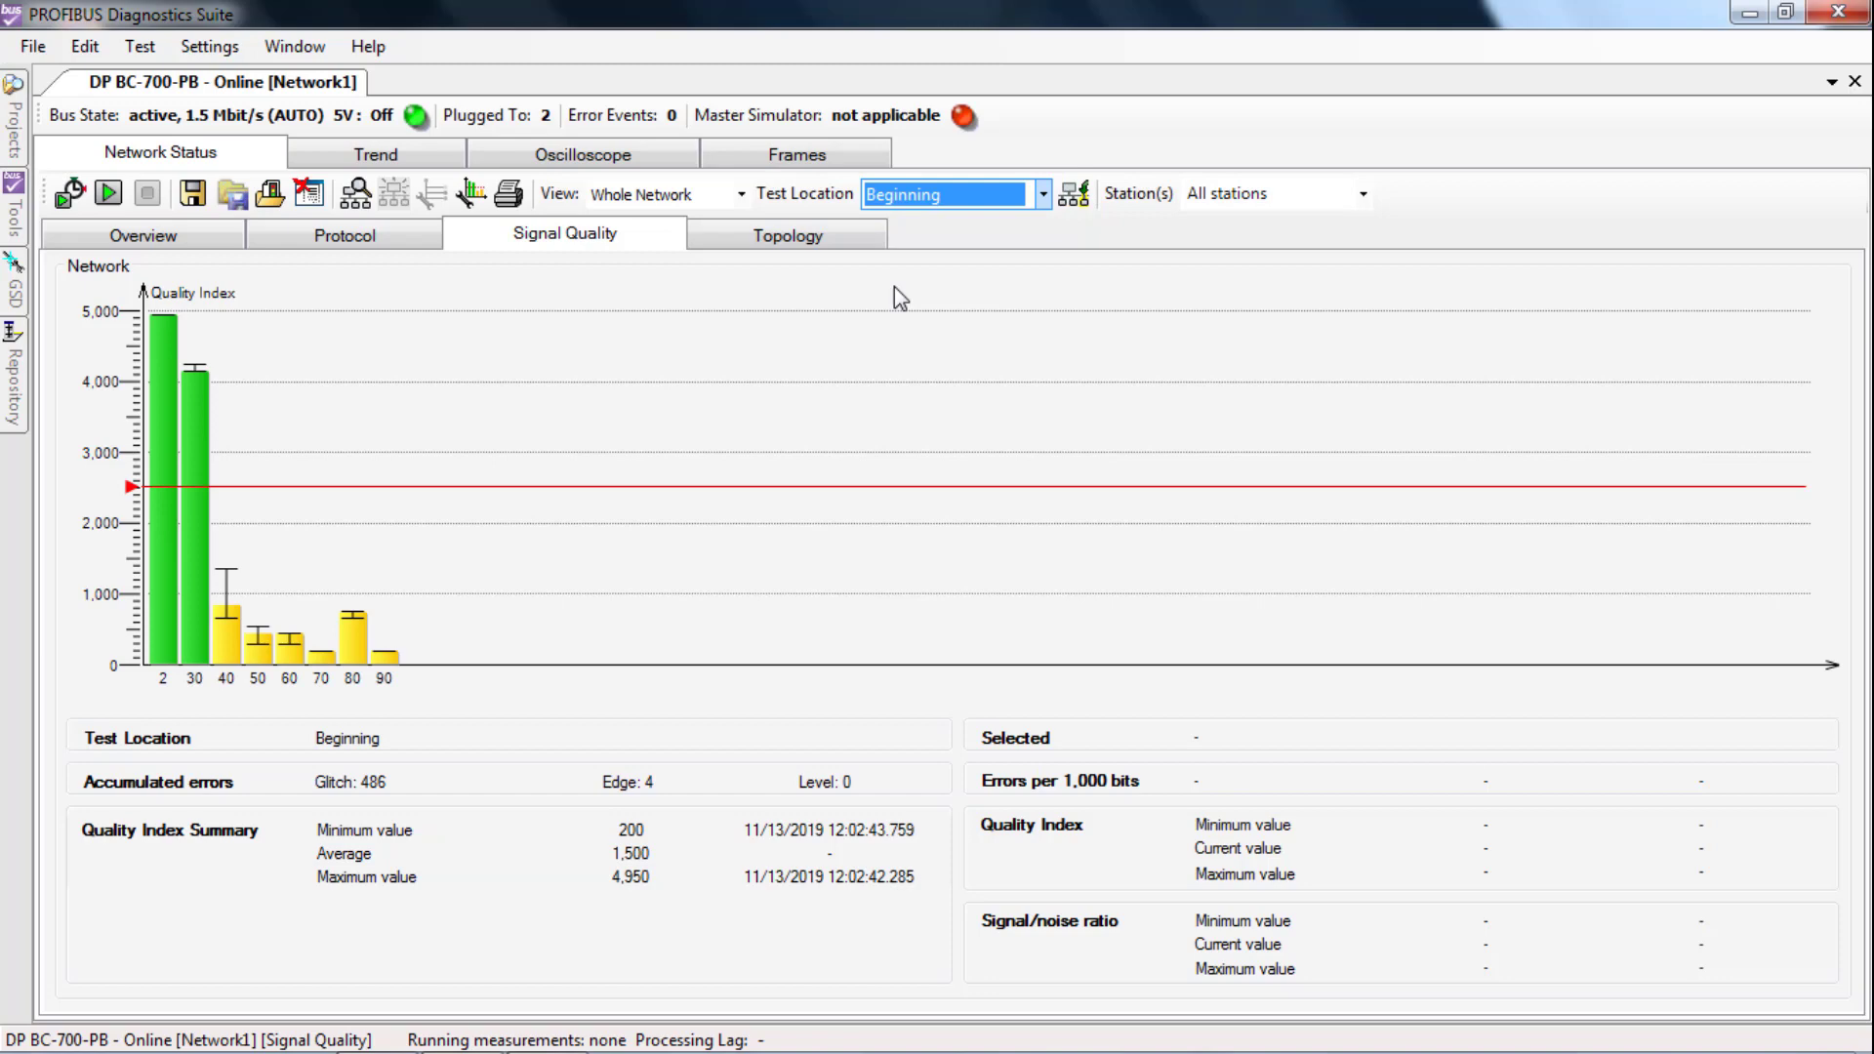
Add Before-worst and After-worst as test locations in rows 5 and 6
click(1074, 200)
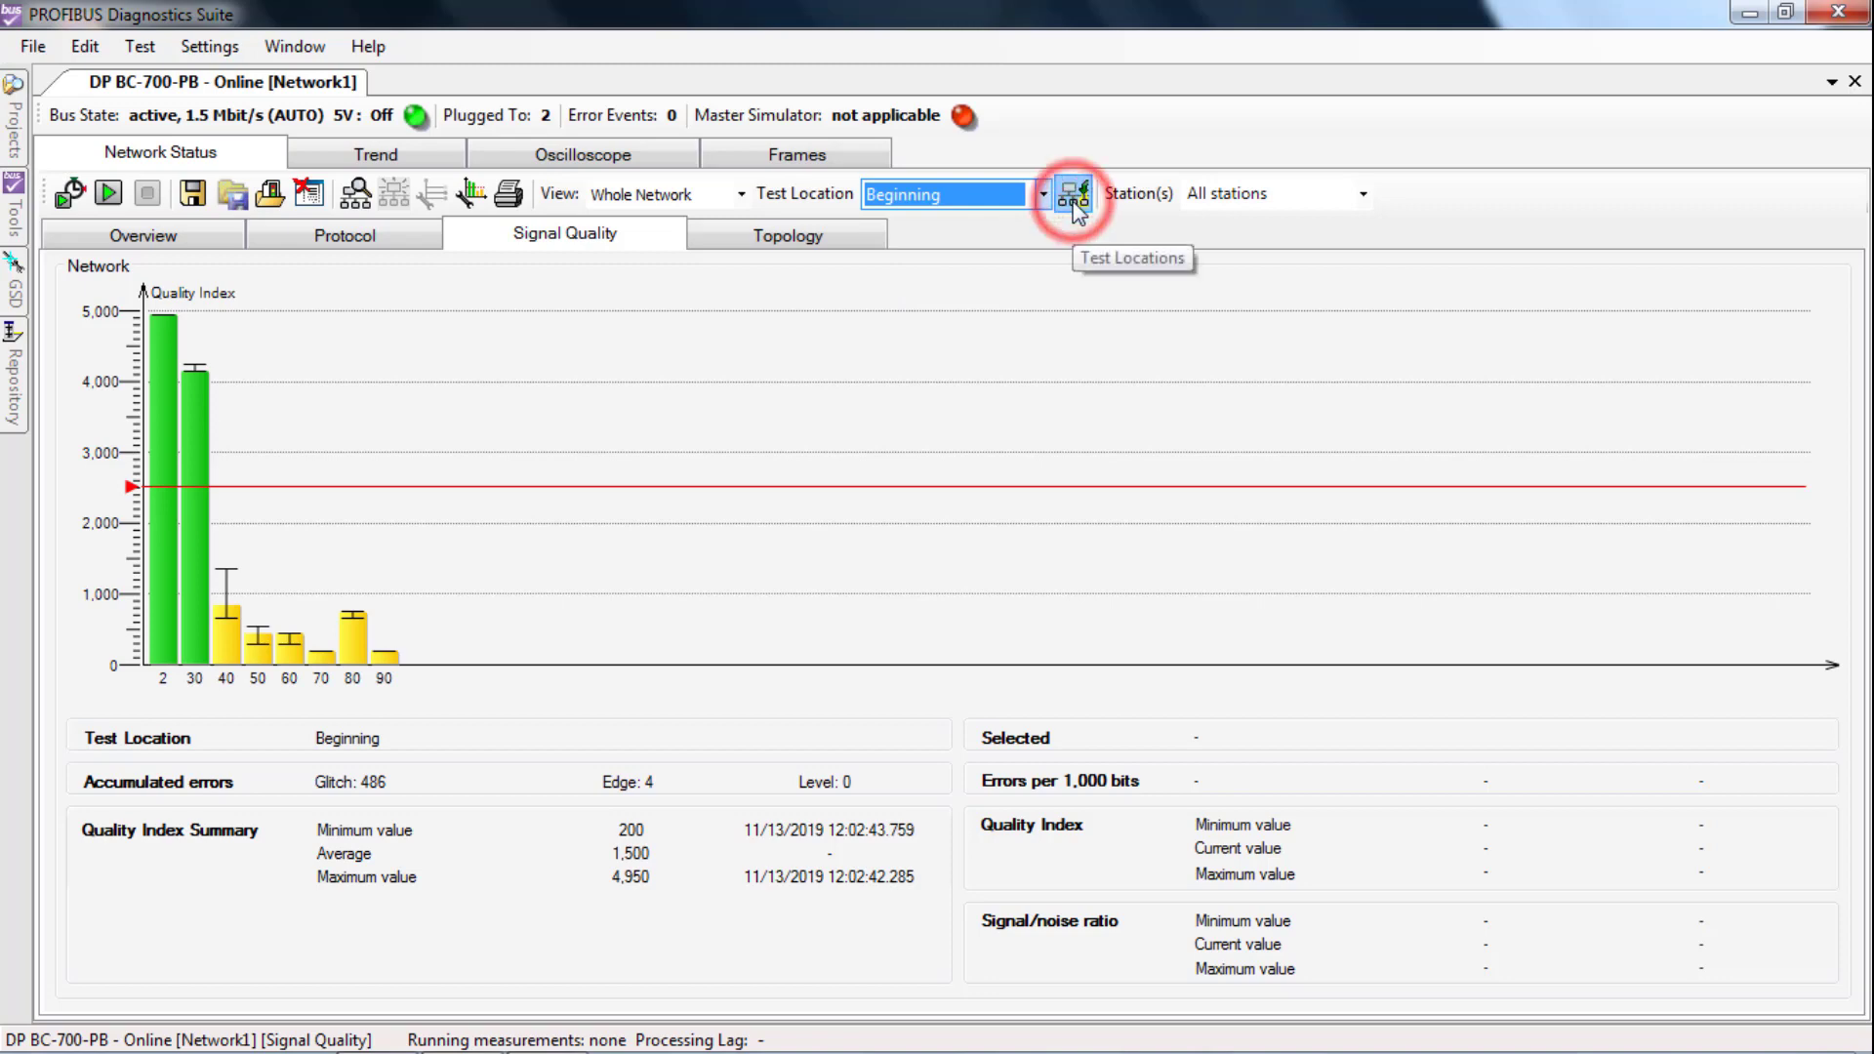
click(531, 613)
text(Before)
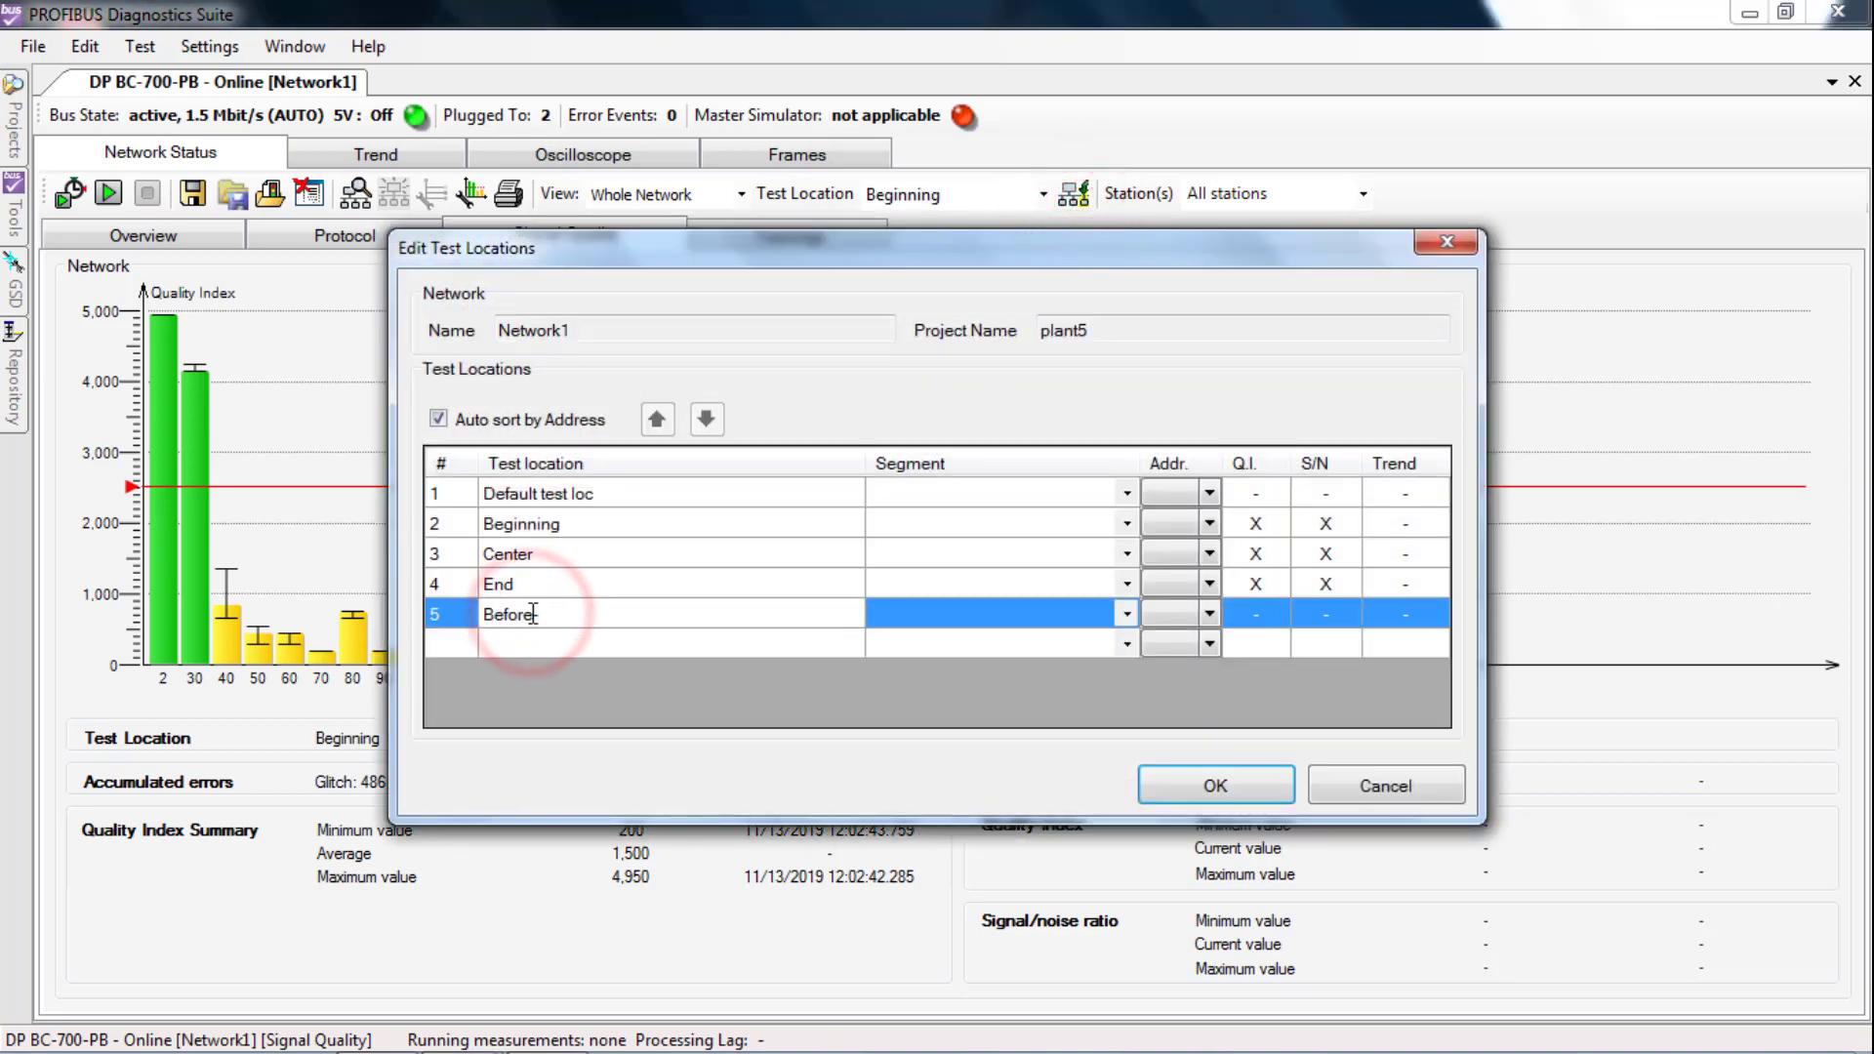
text(-worst)
click(536, 646)
text(After-wors)
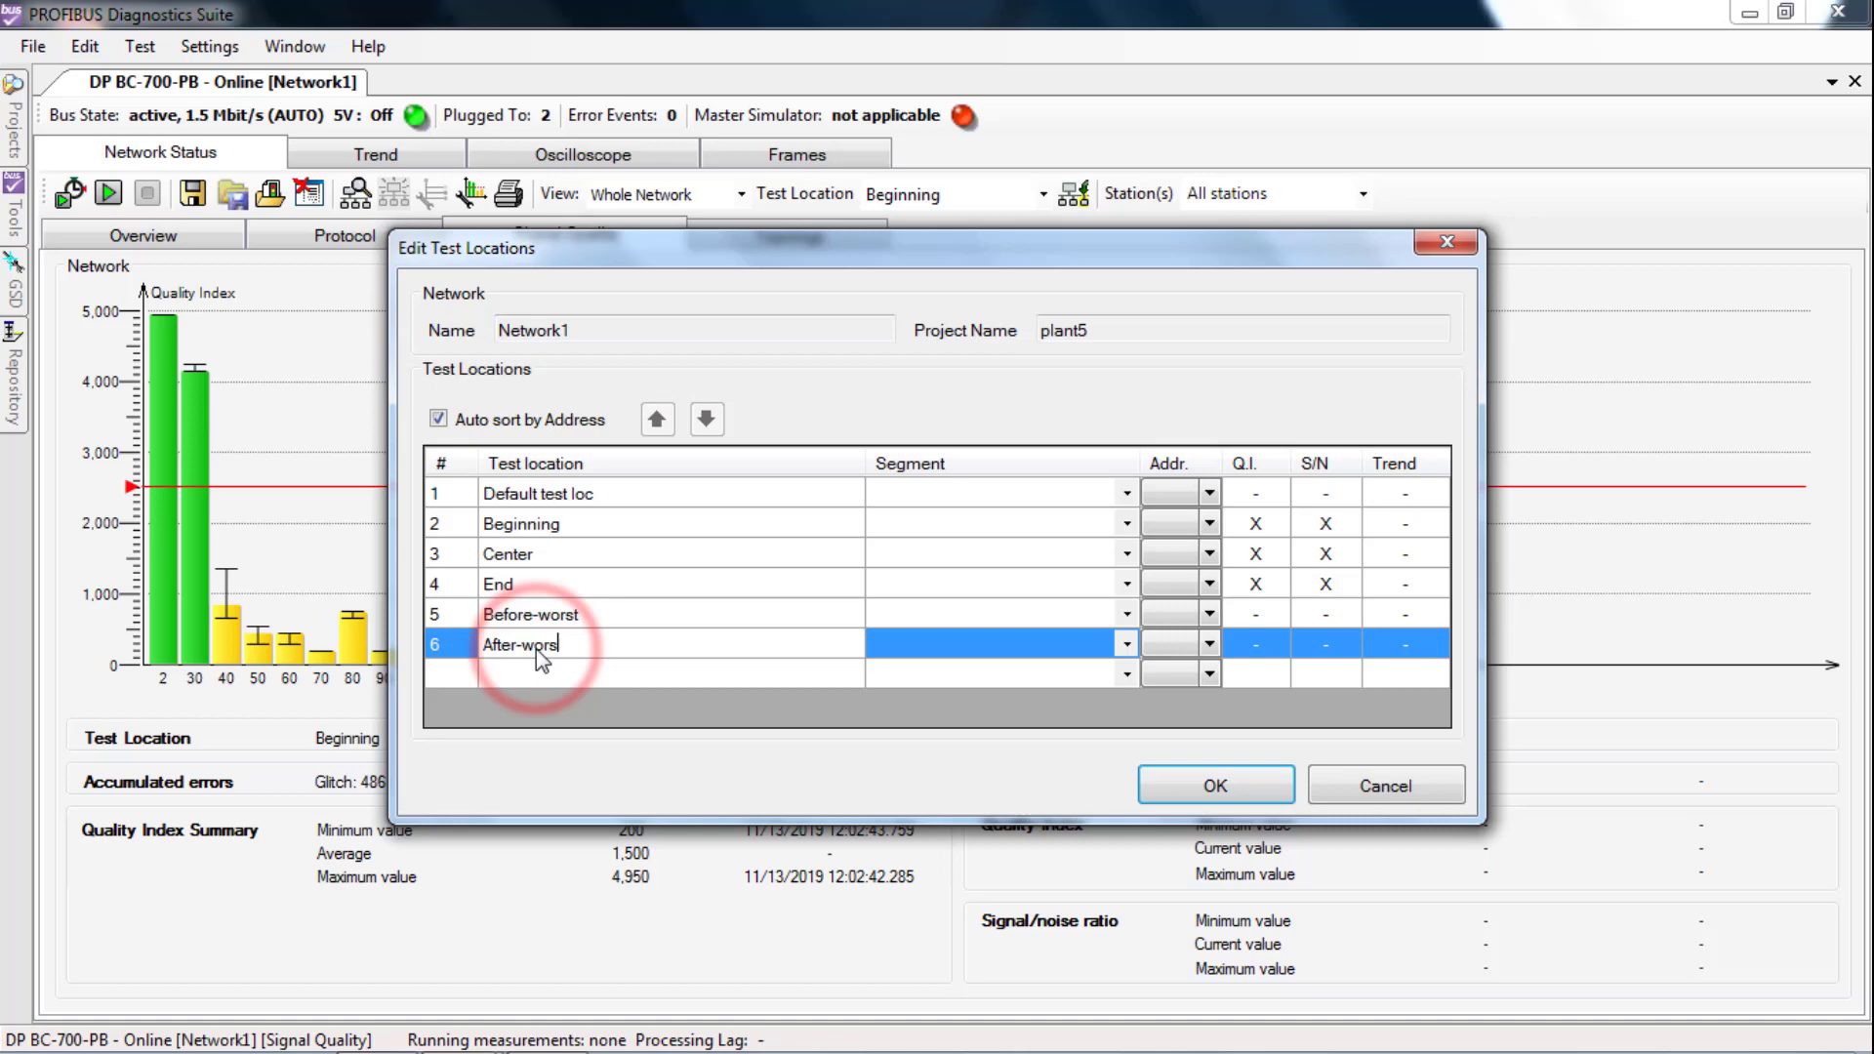
text(t)
click(1232, 786)
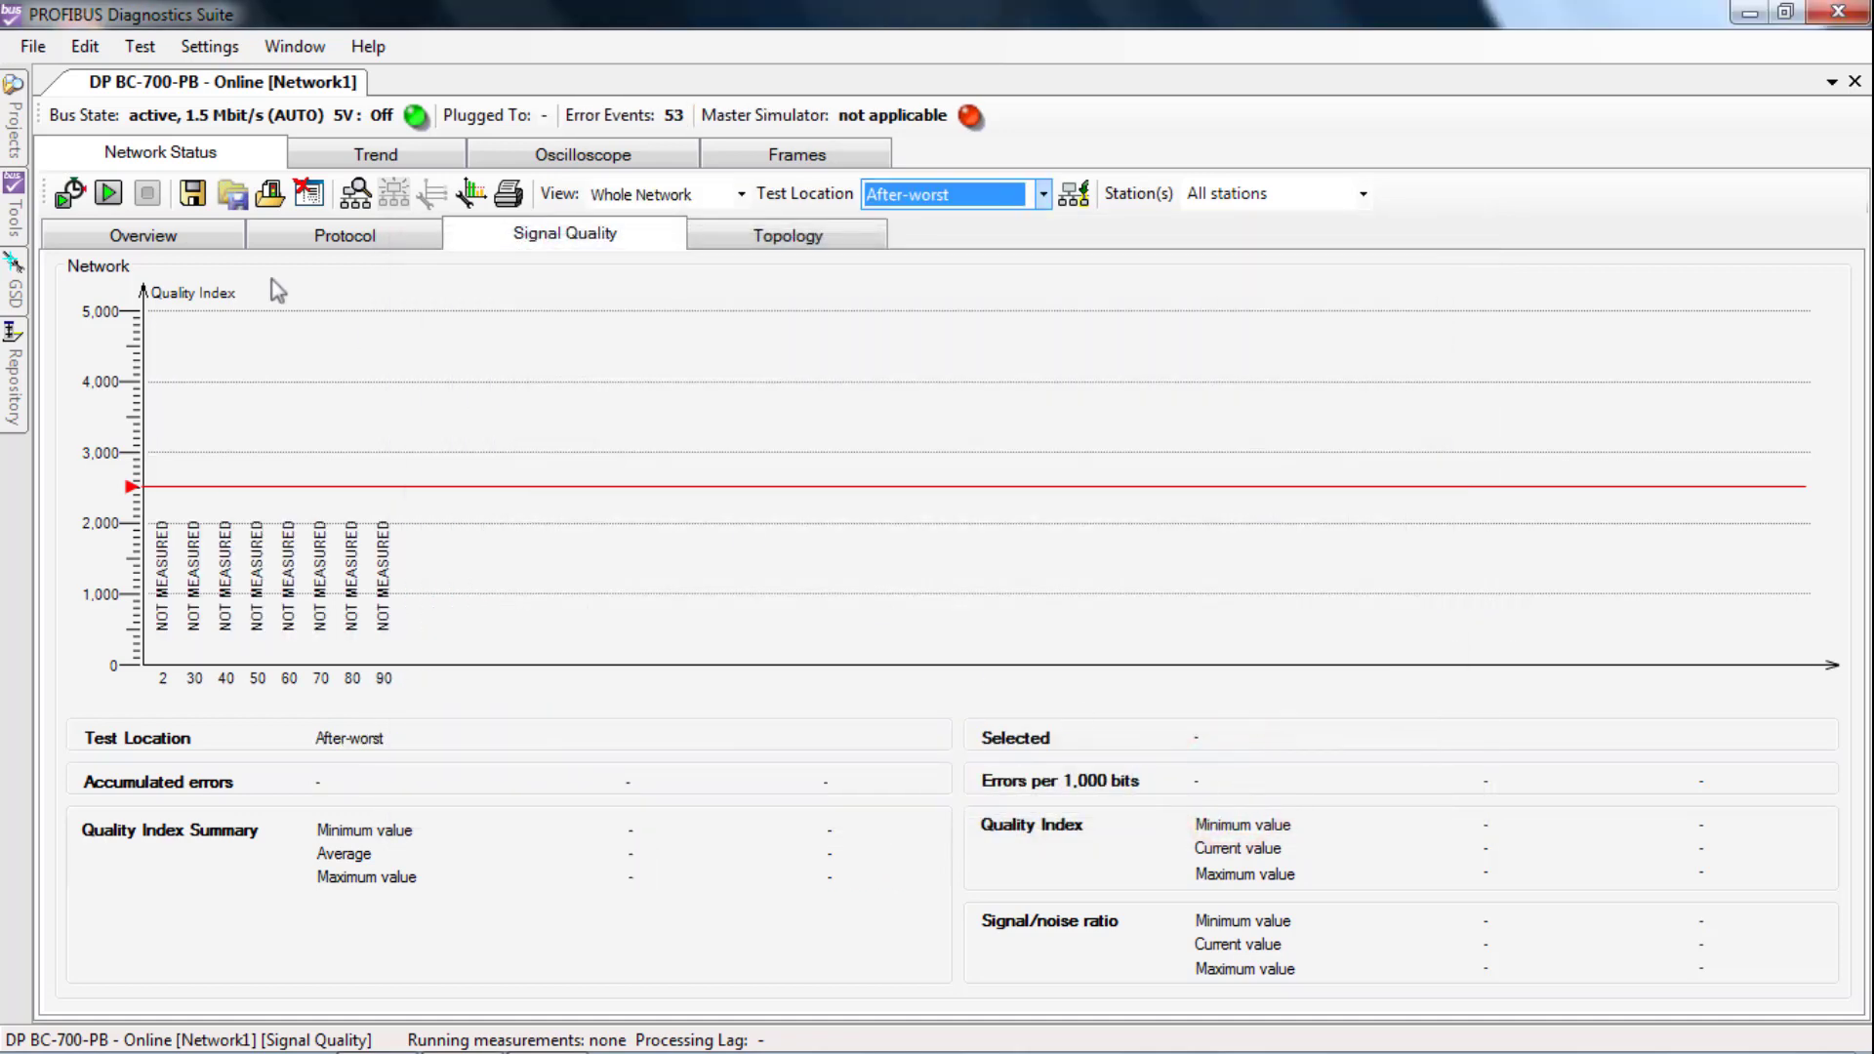
Record signal-quality measurements at After-worst, then at Before-worst
click(109, 194)
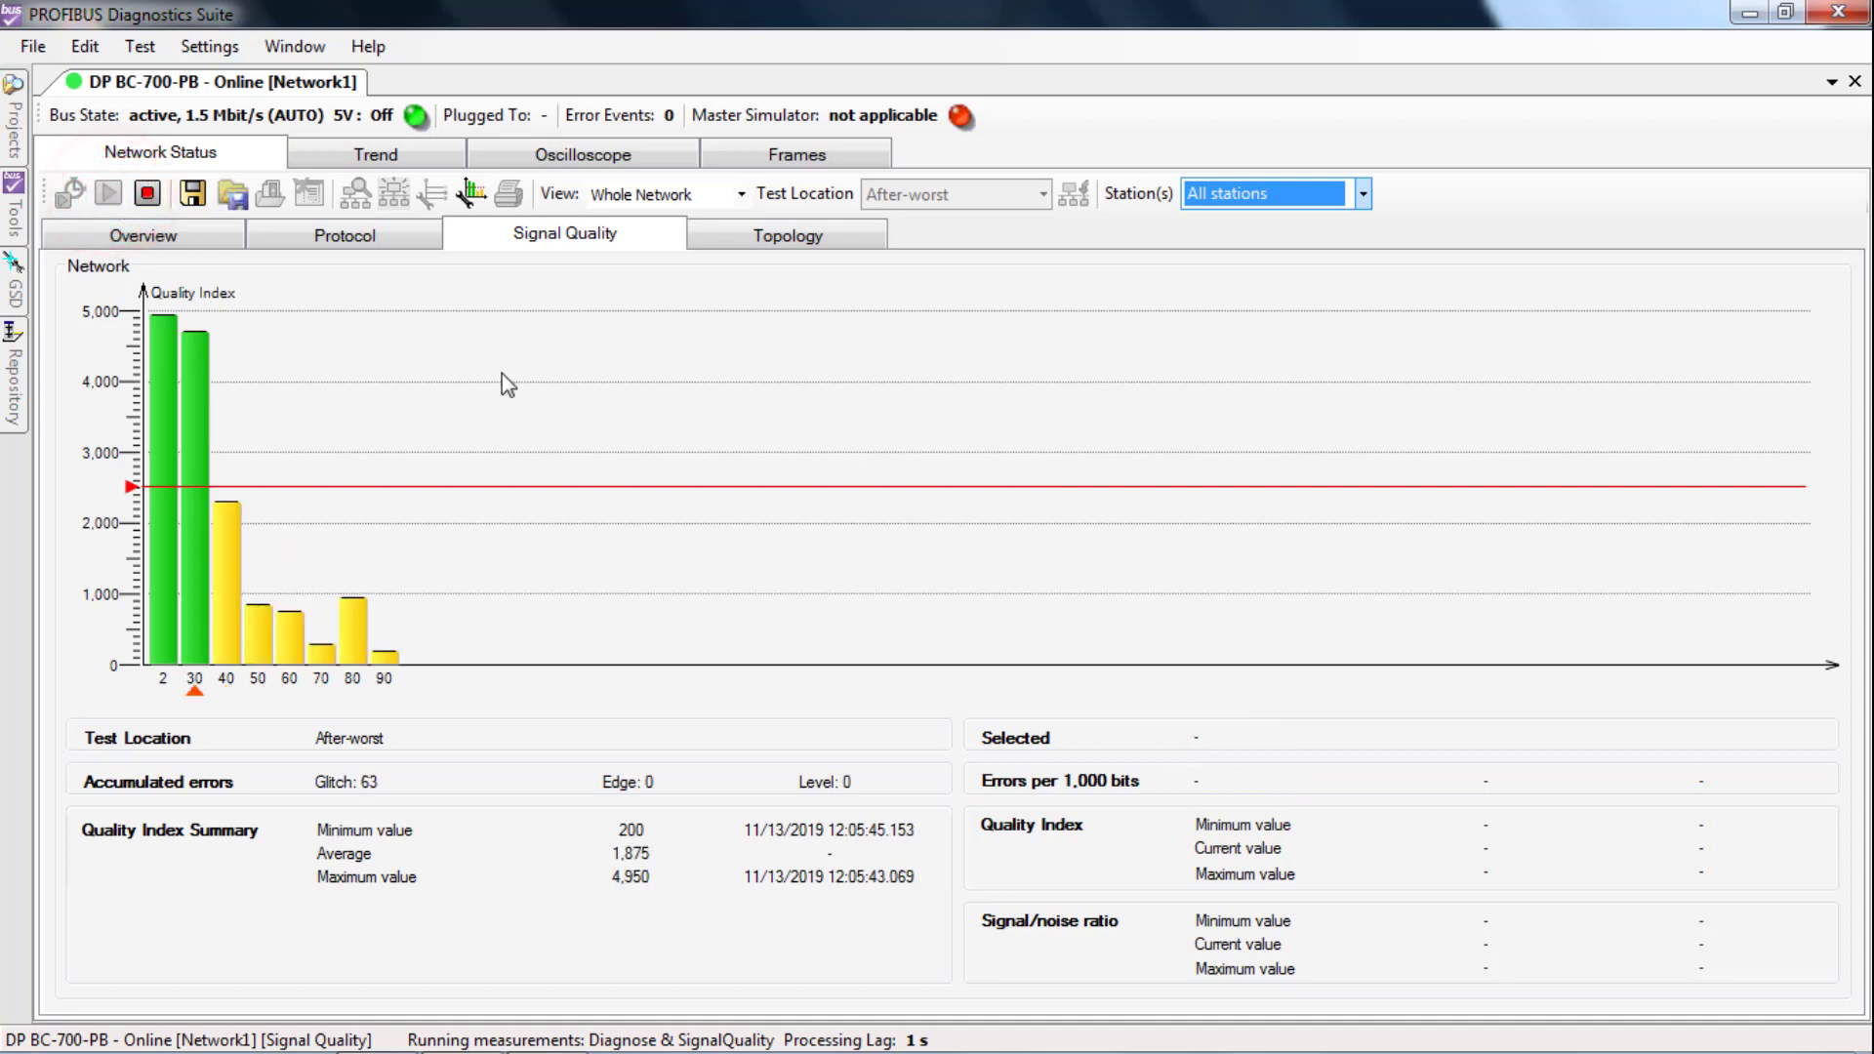
click(151, 200)
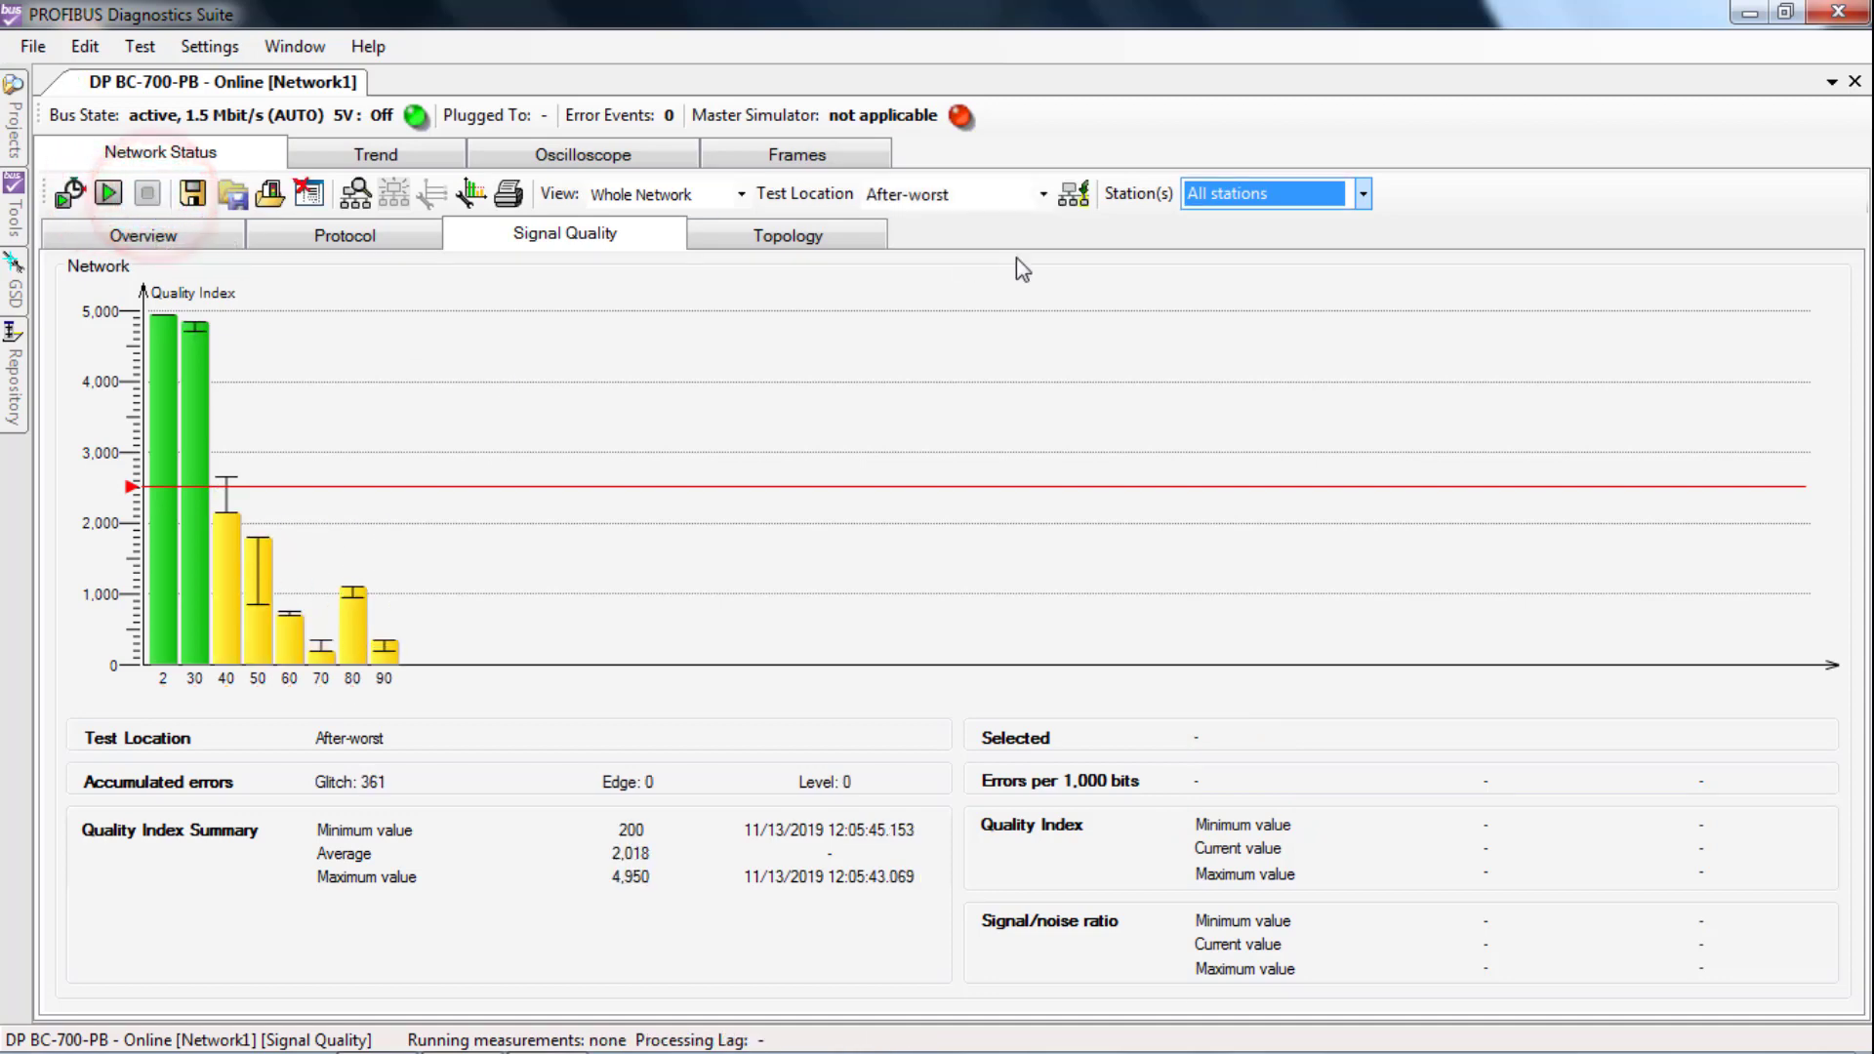
click(1043, 195)
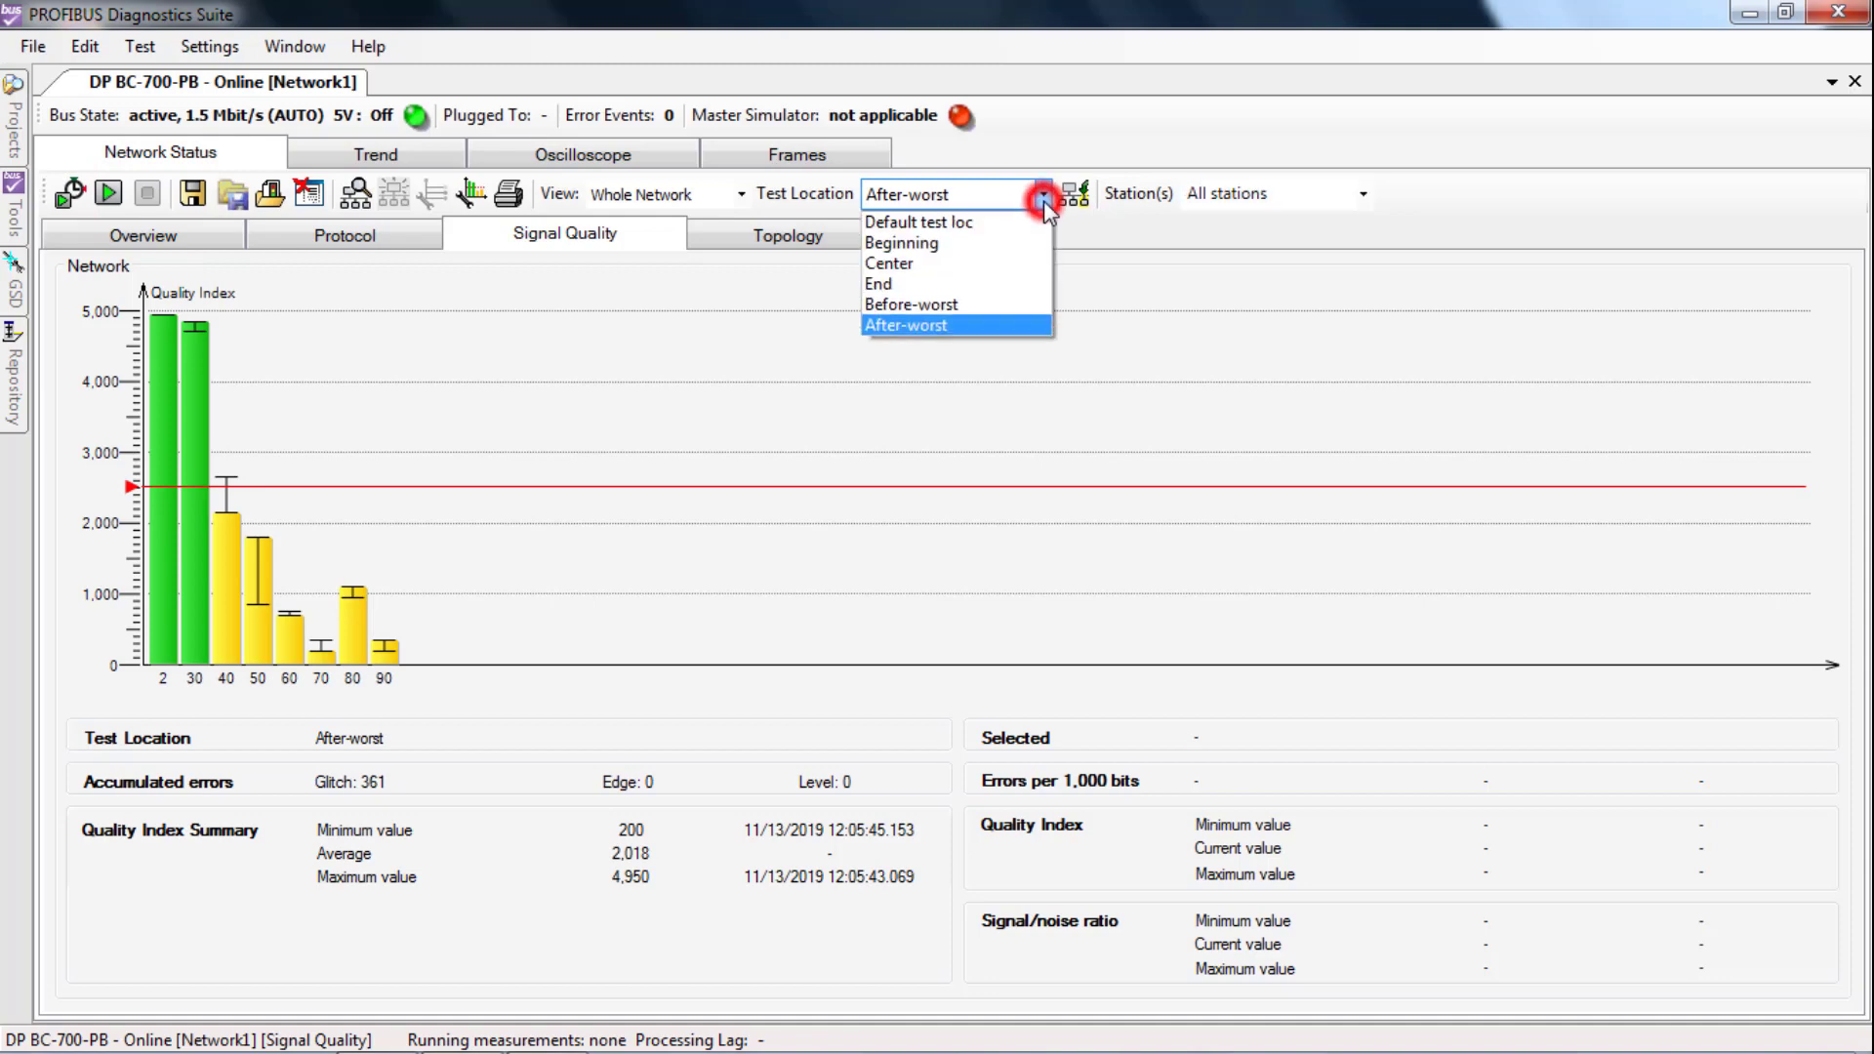
click(962, 304)
click(116, 194)
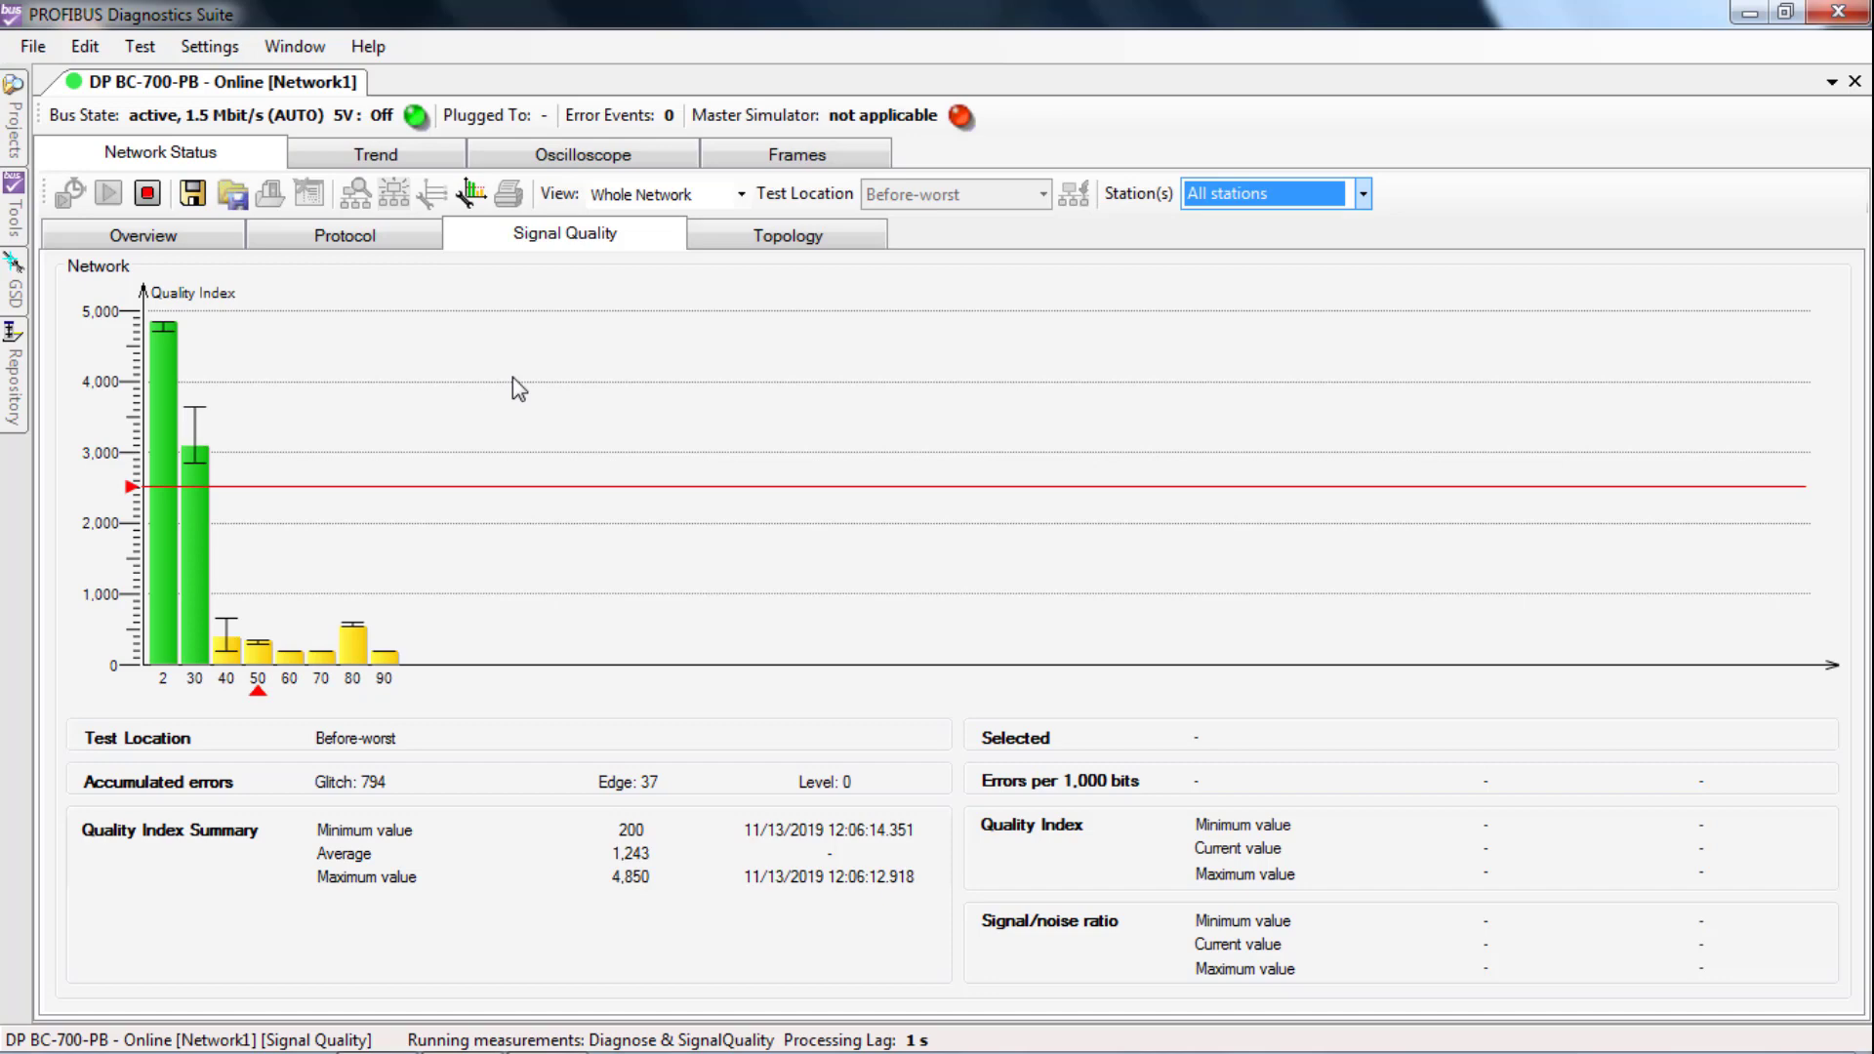
click(147, 195)
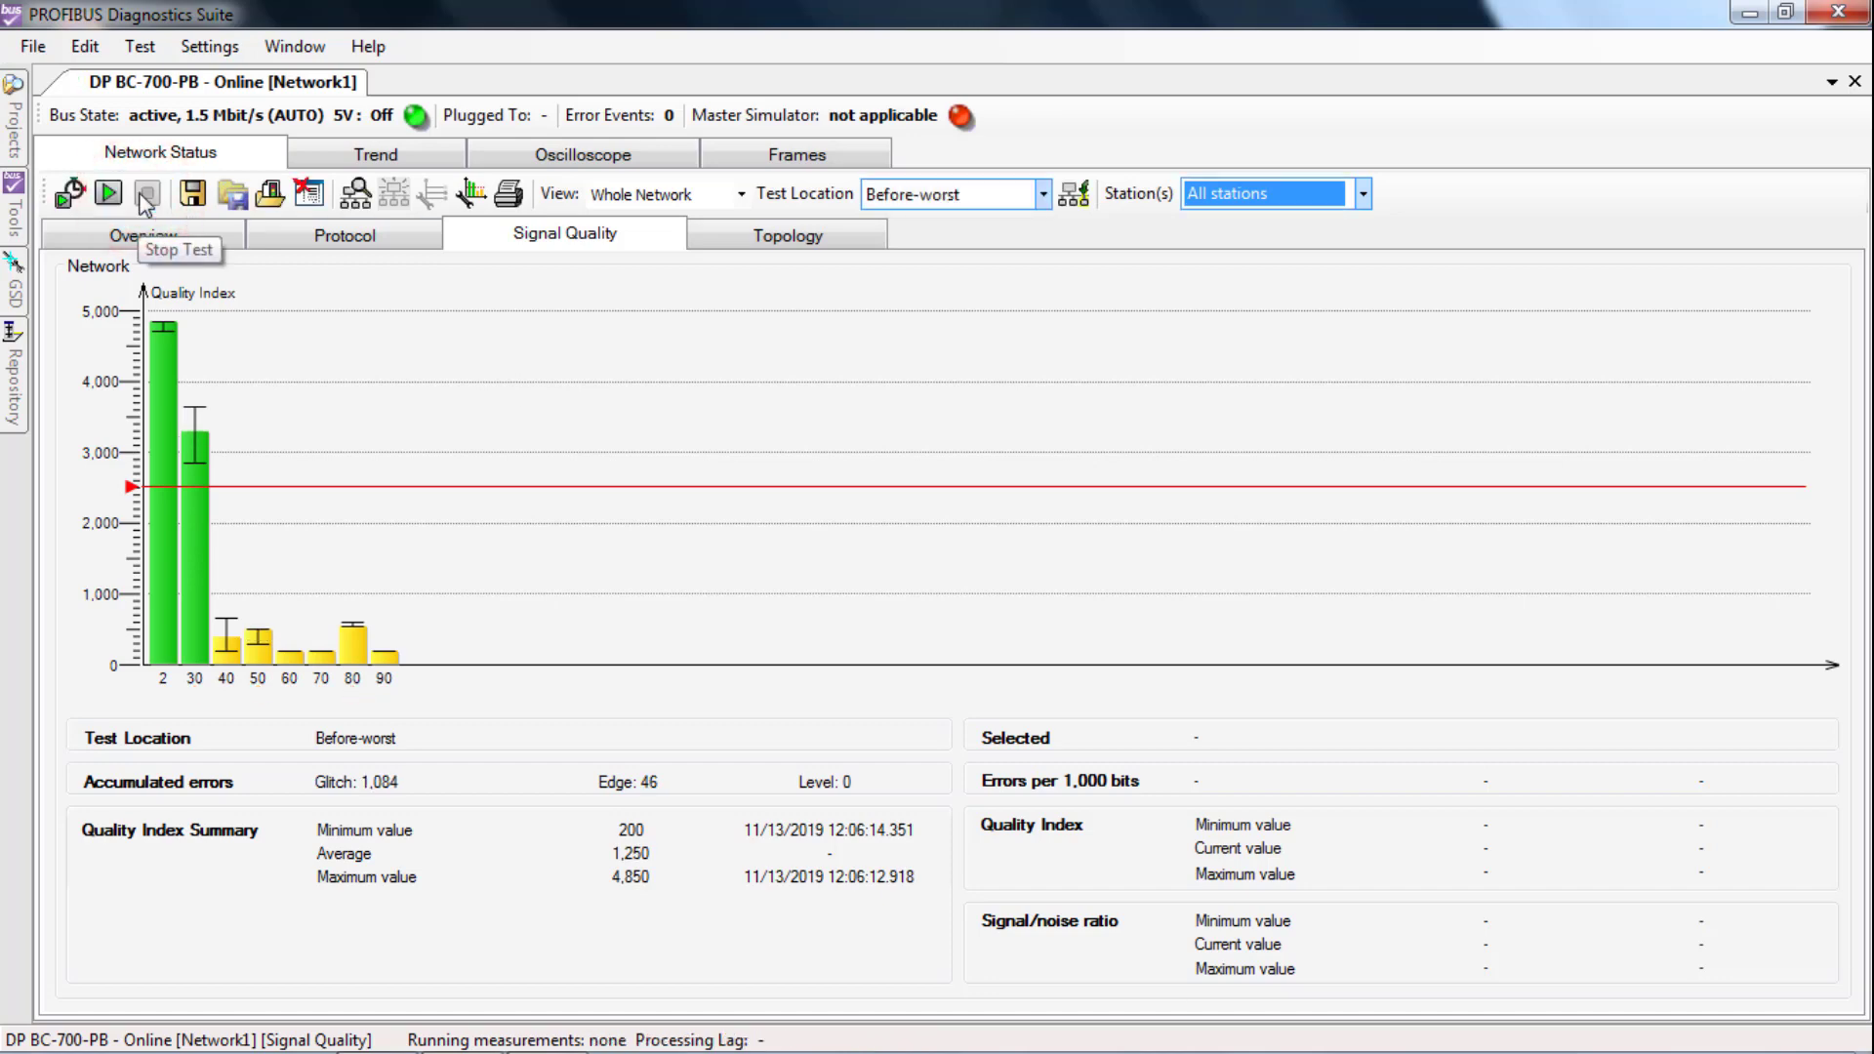
click(137, 44)
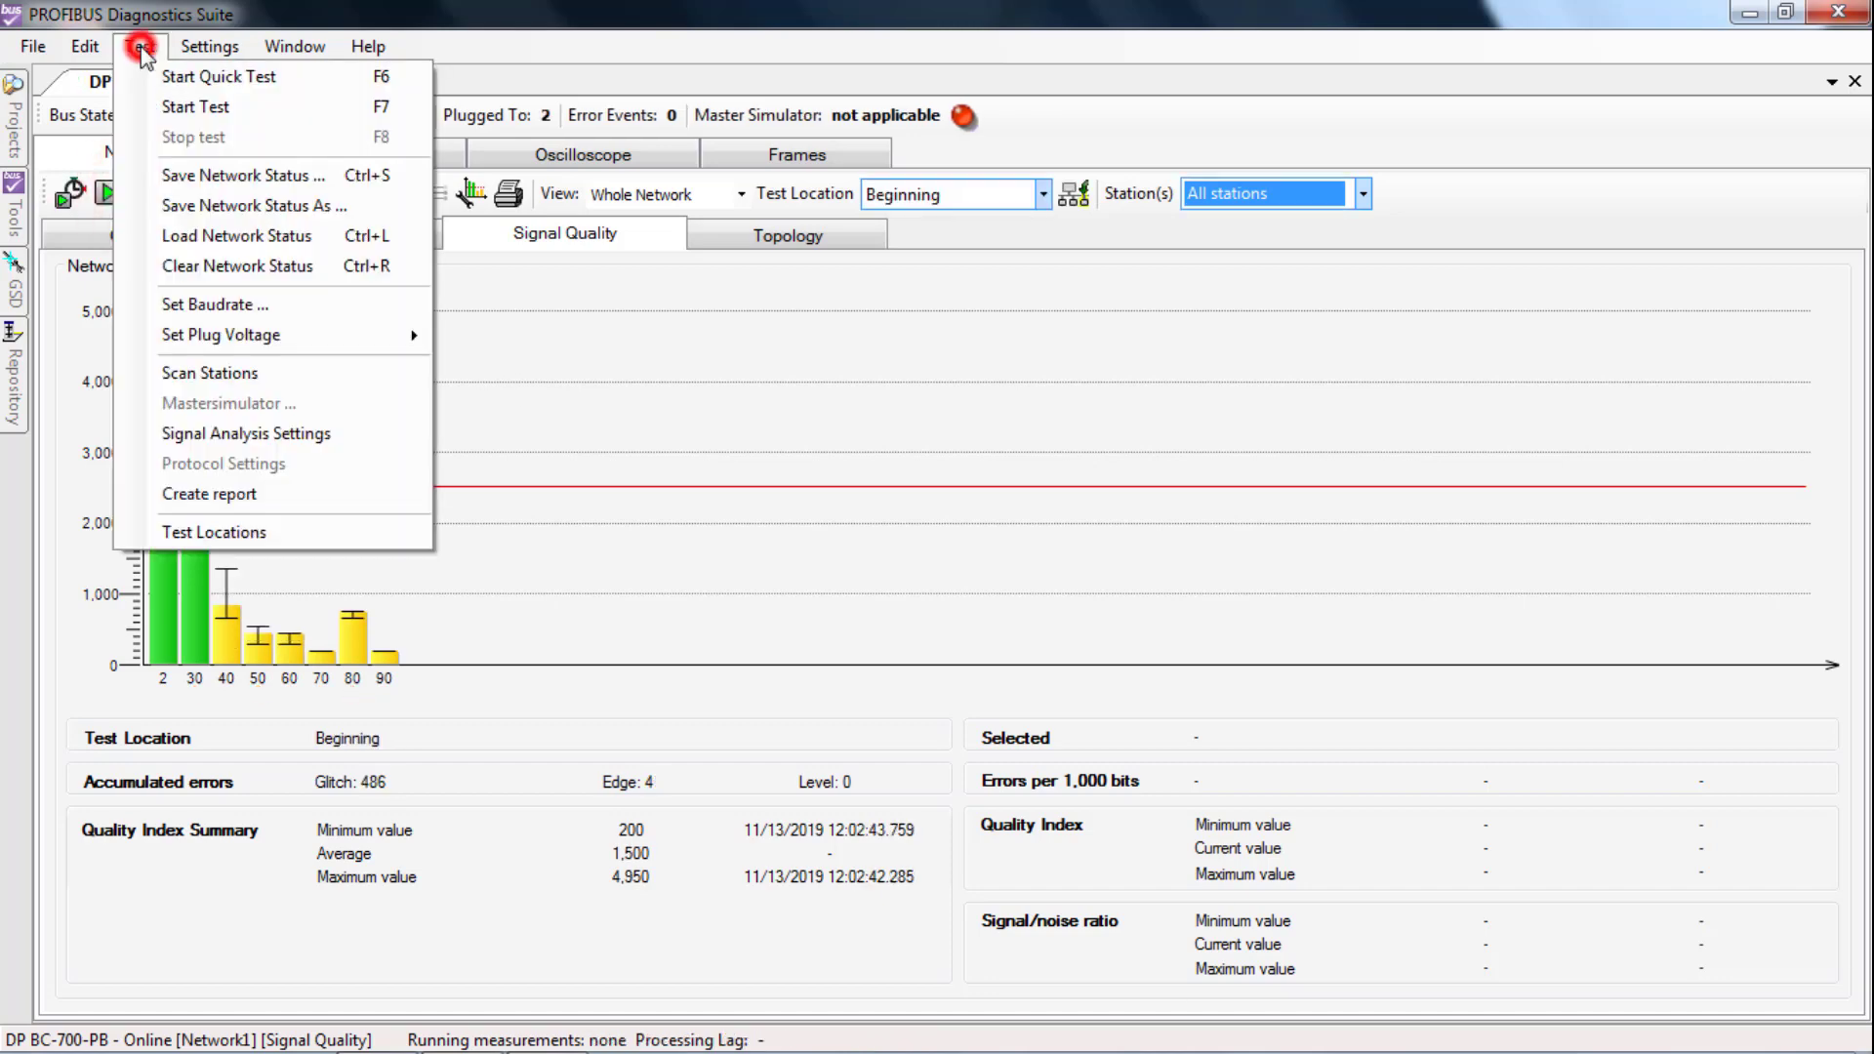
click(266, 186)
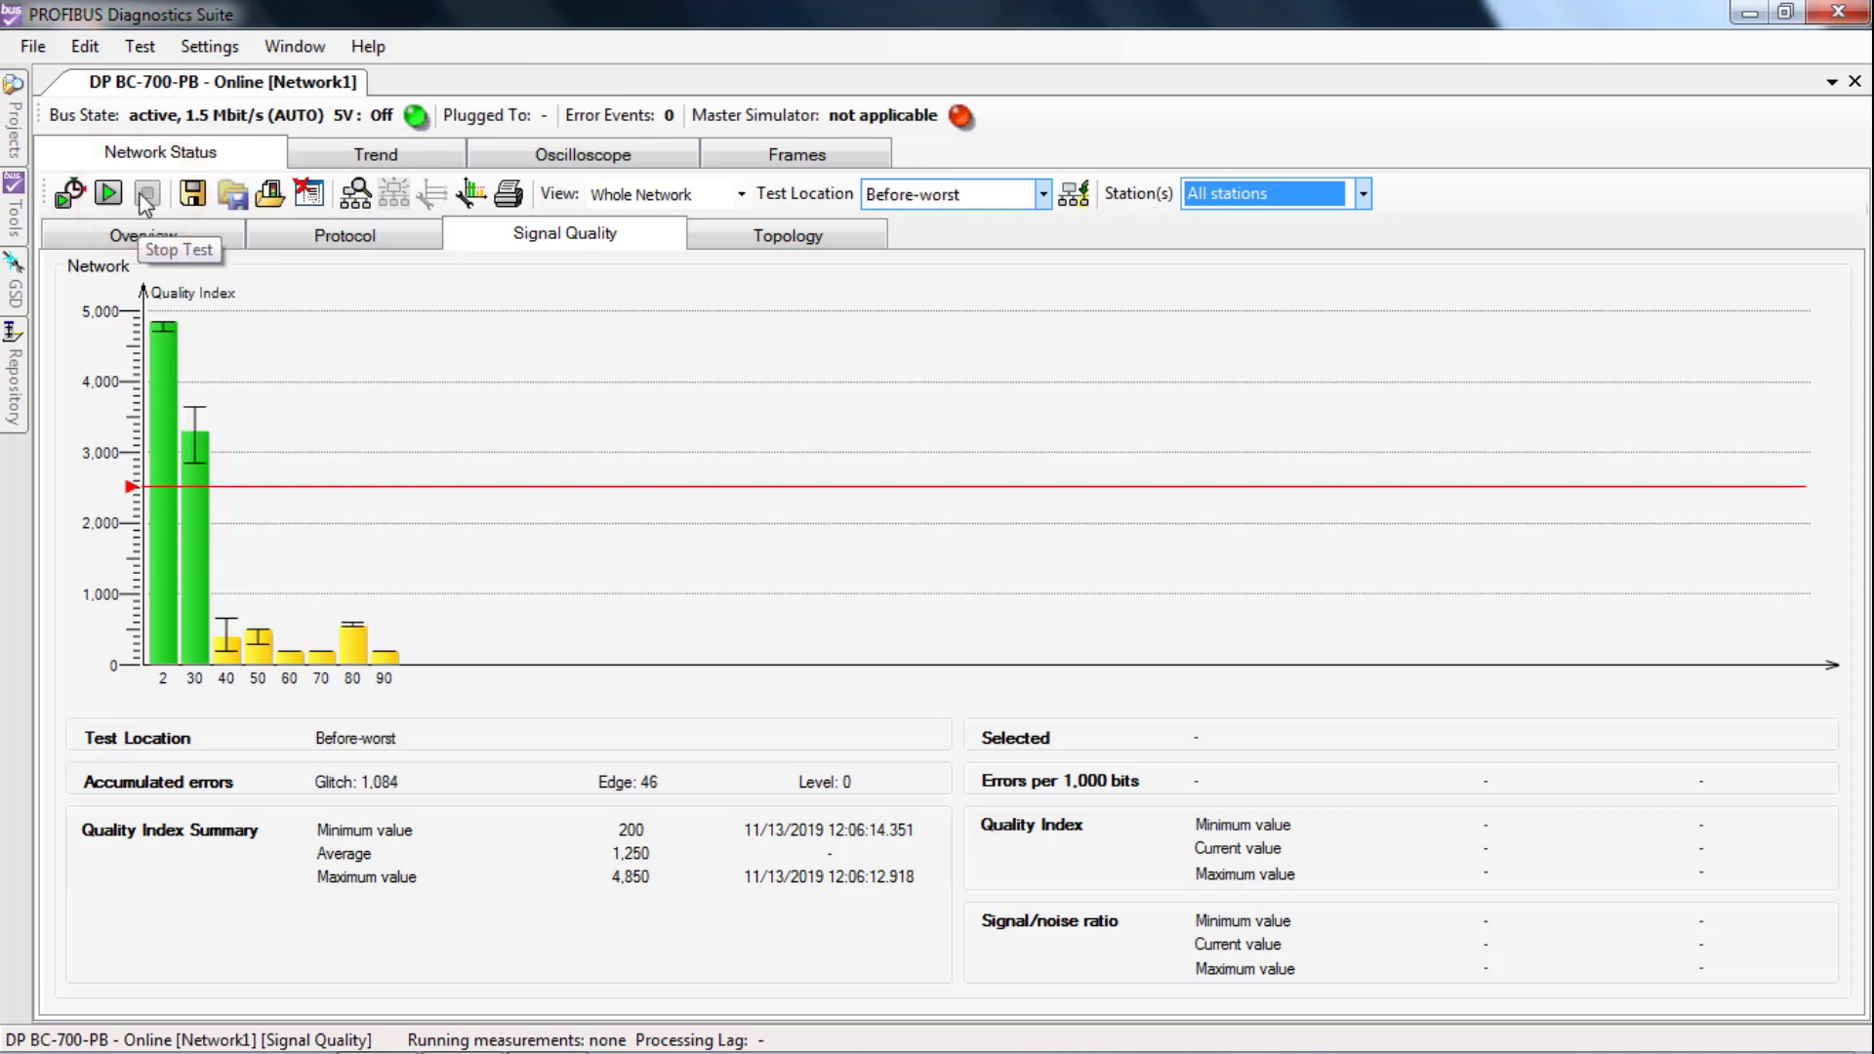
click(1044, 193)
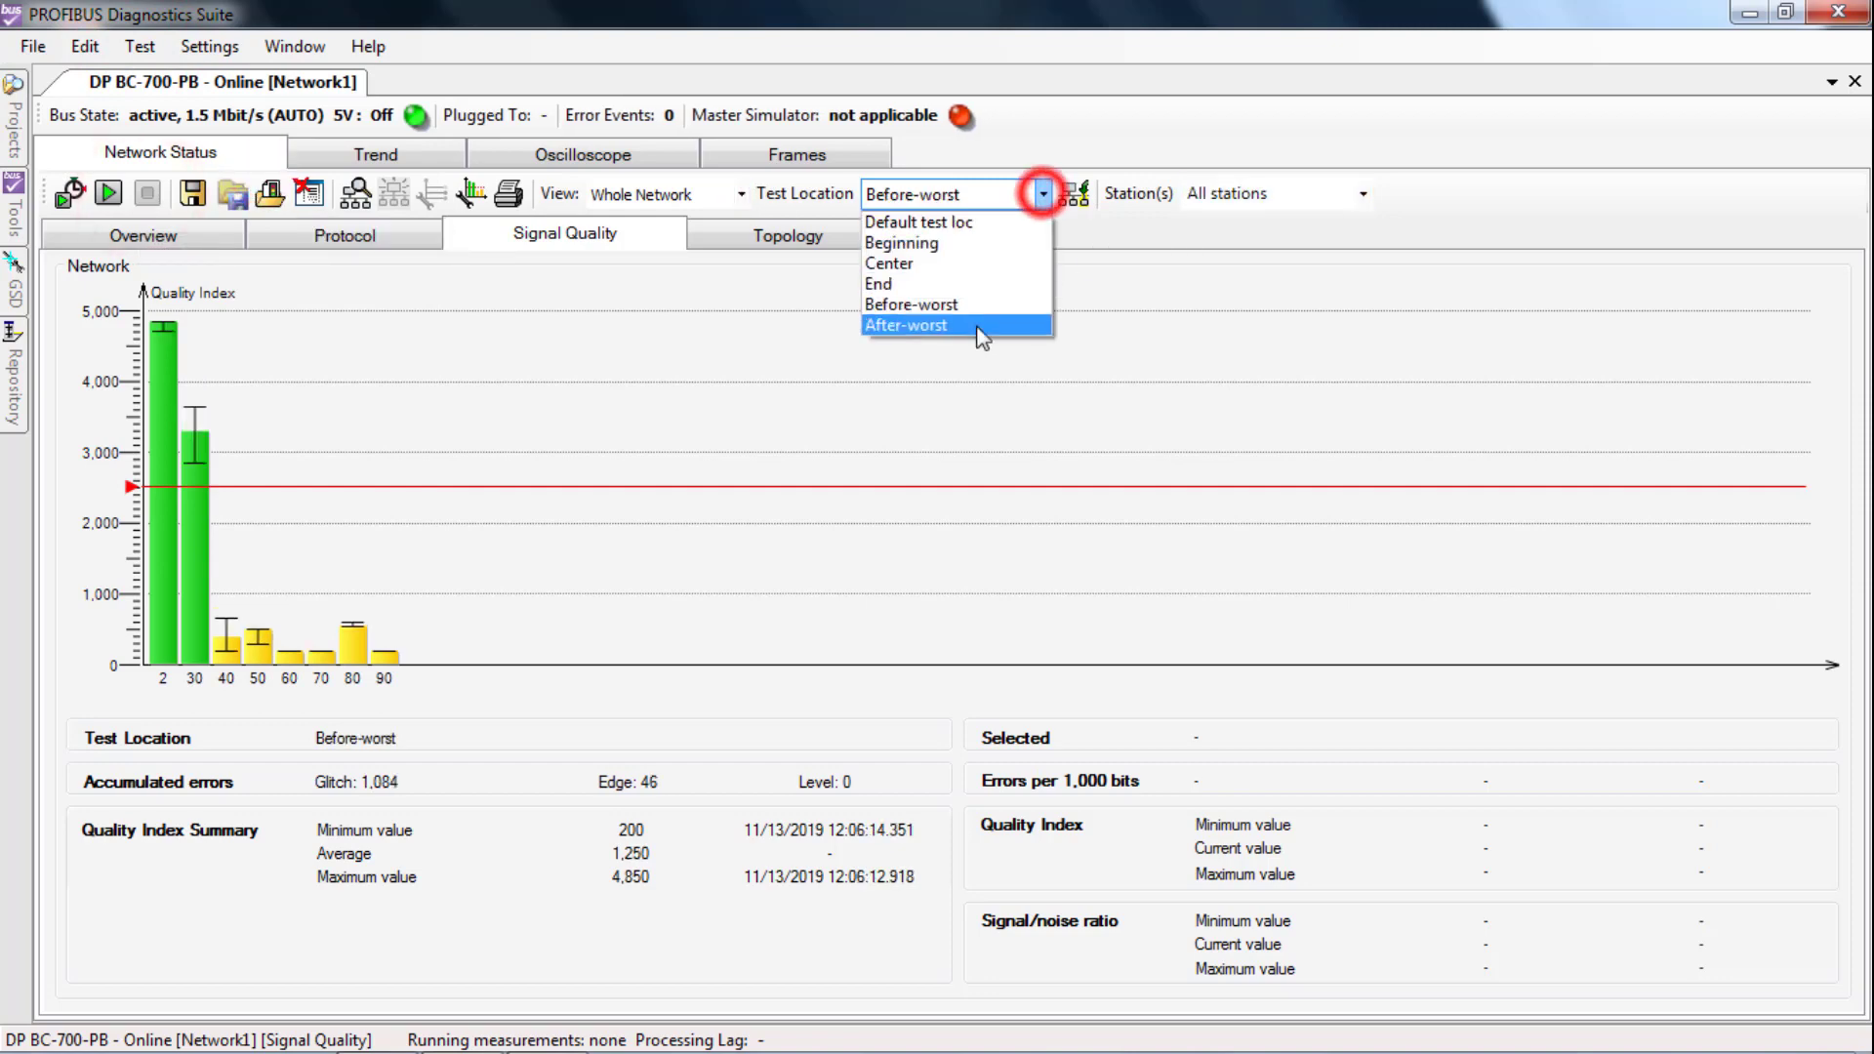
click(977, 328)
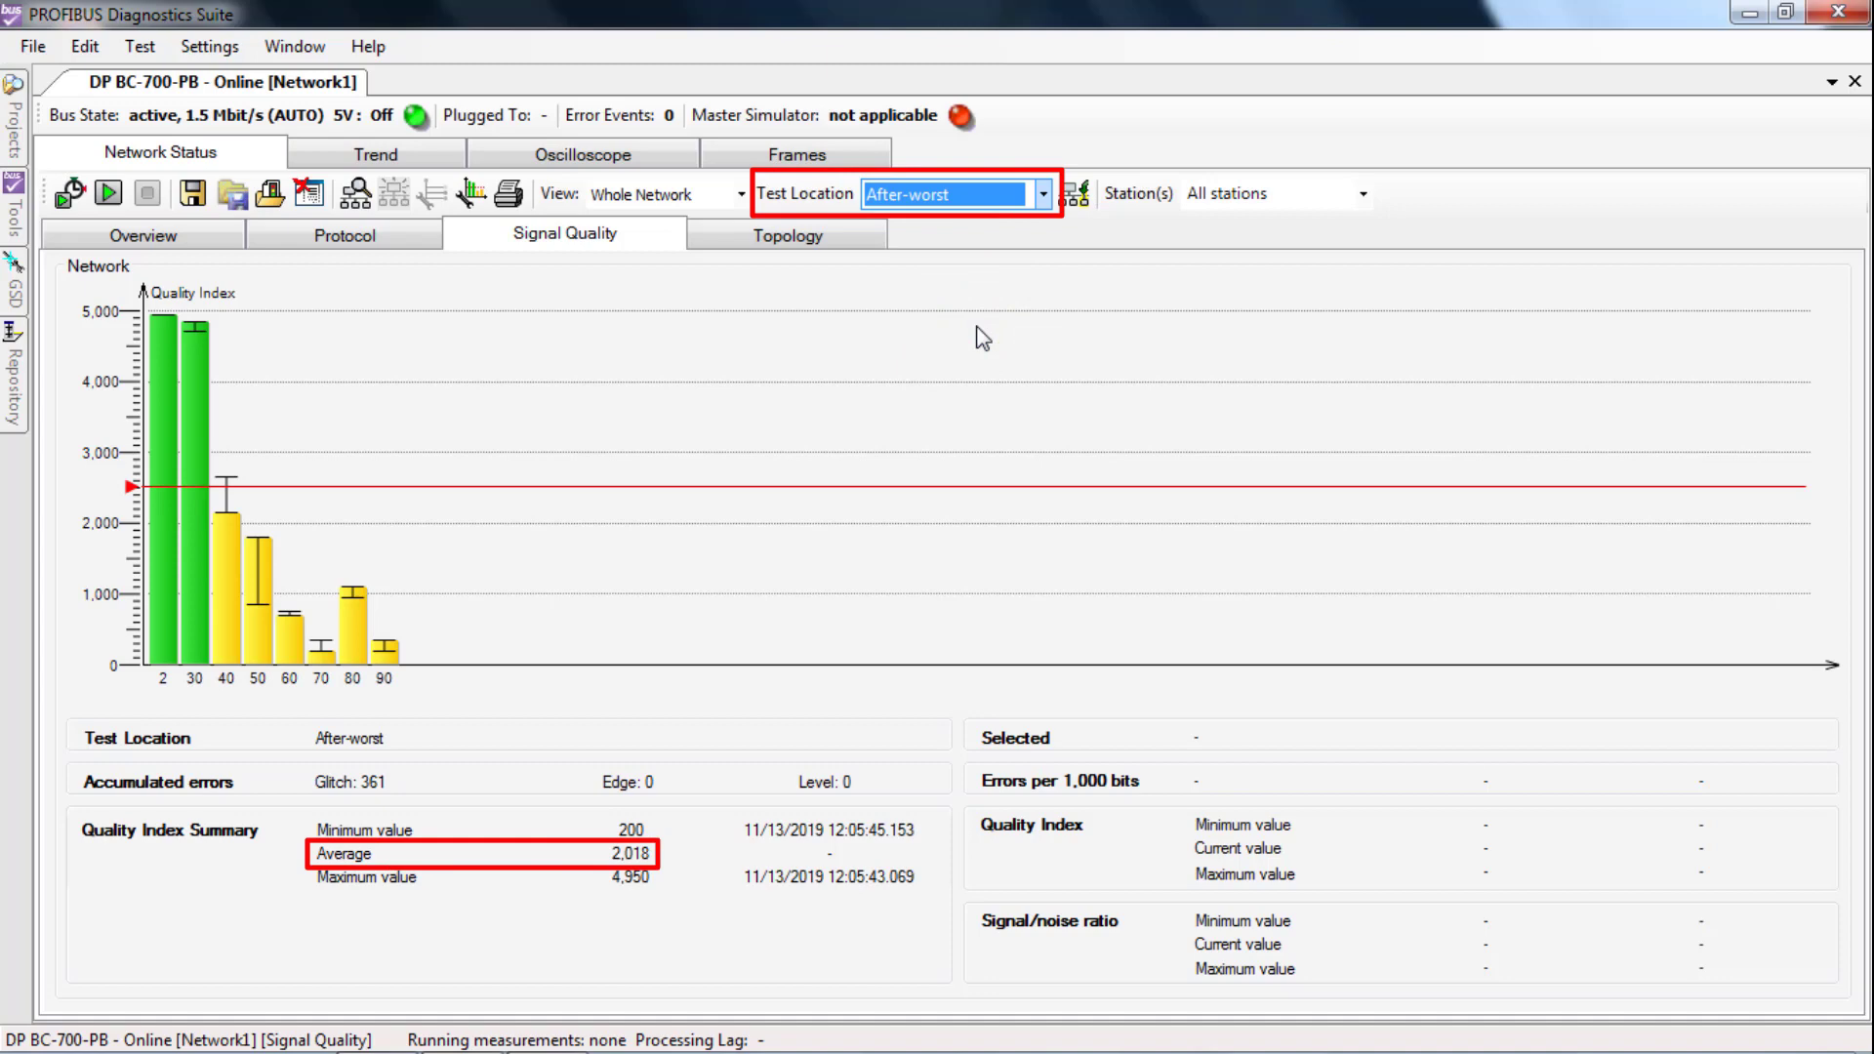
click(1043, 195)
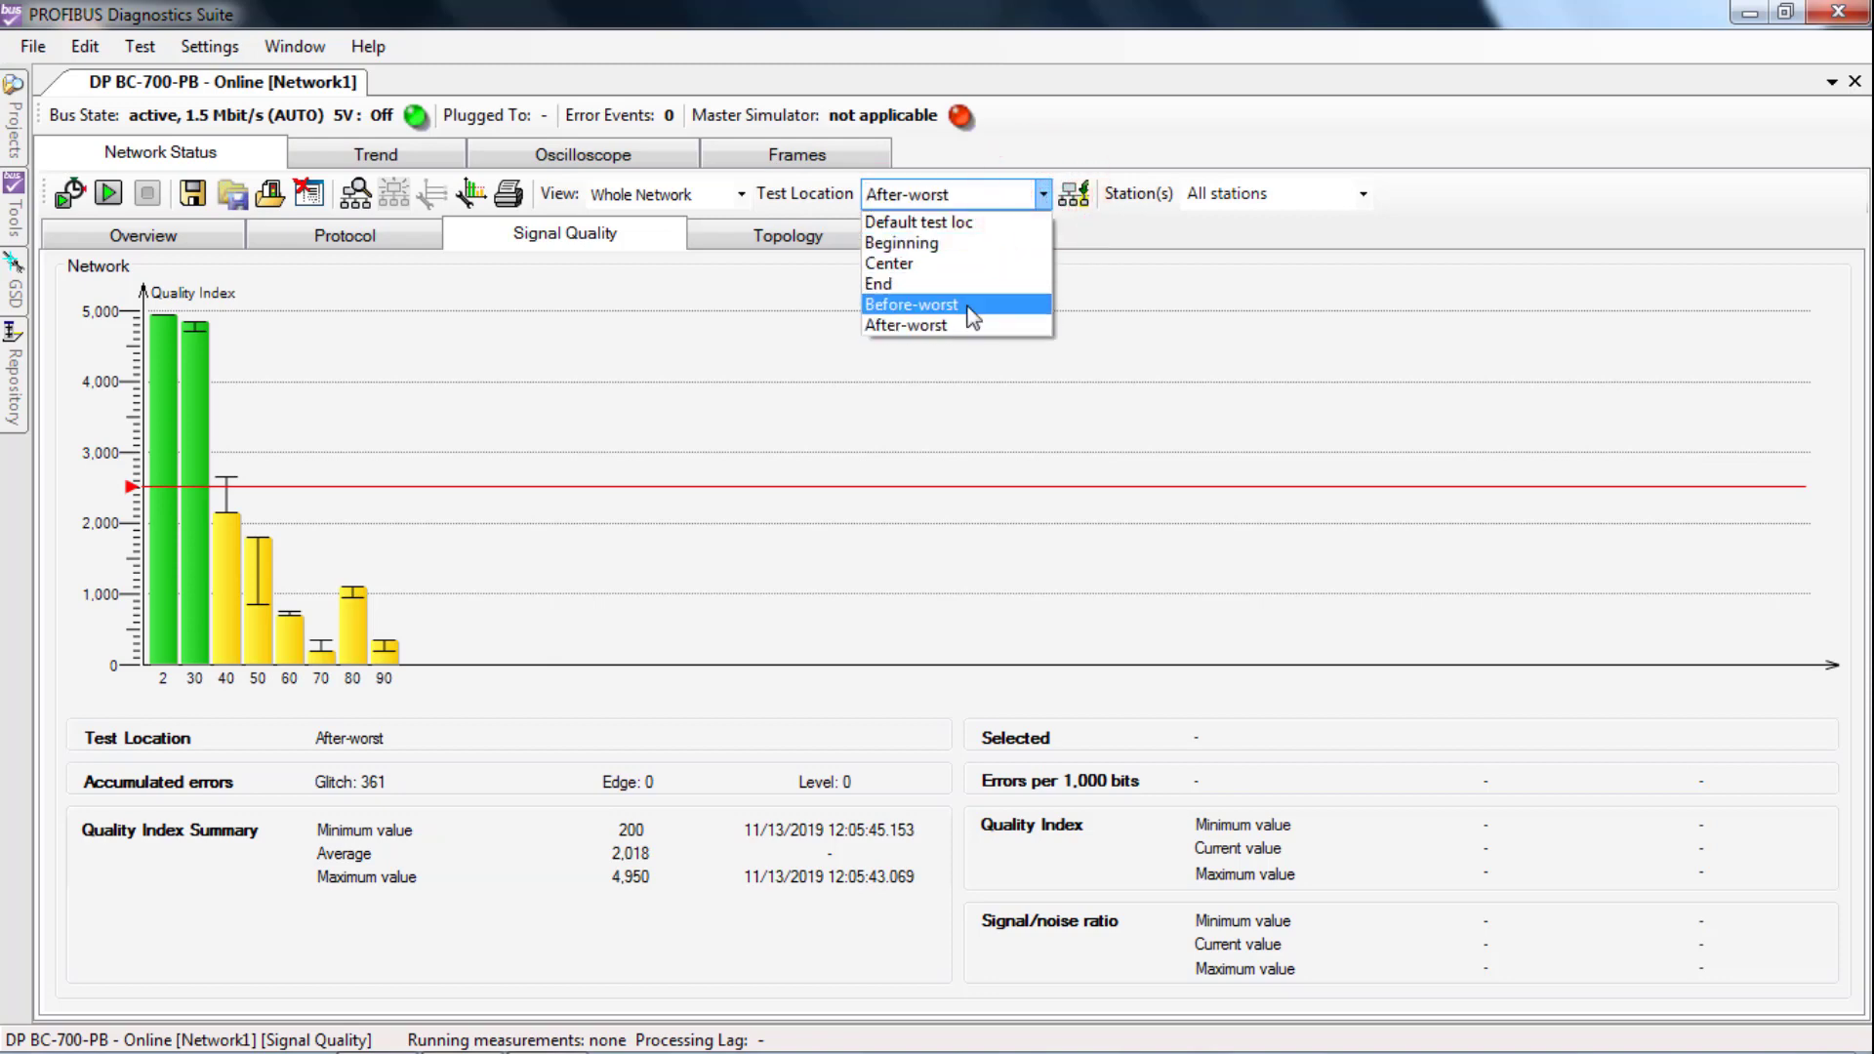
click(973, 315)
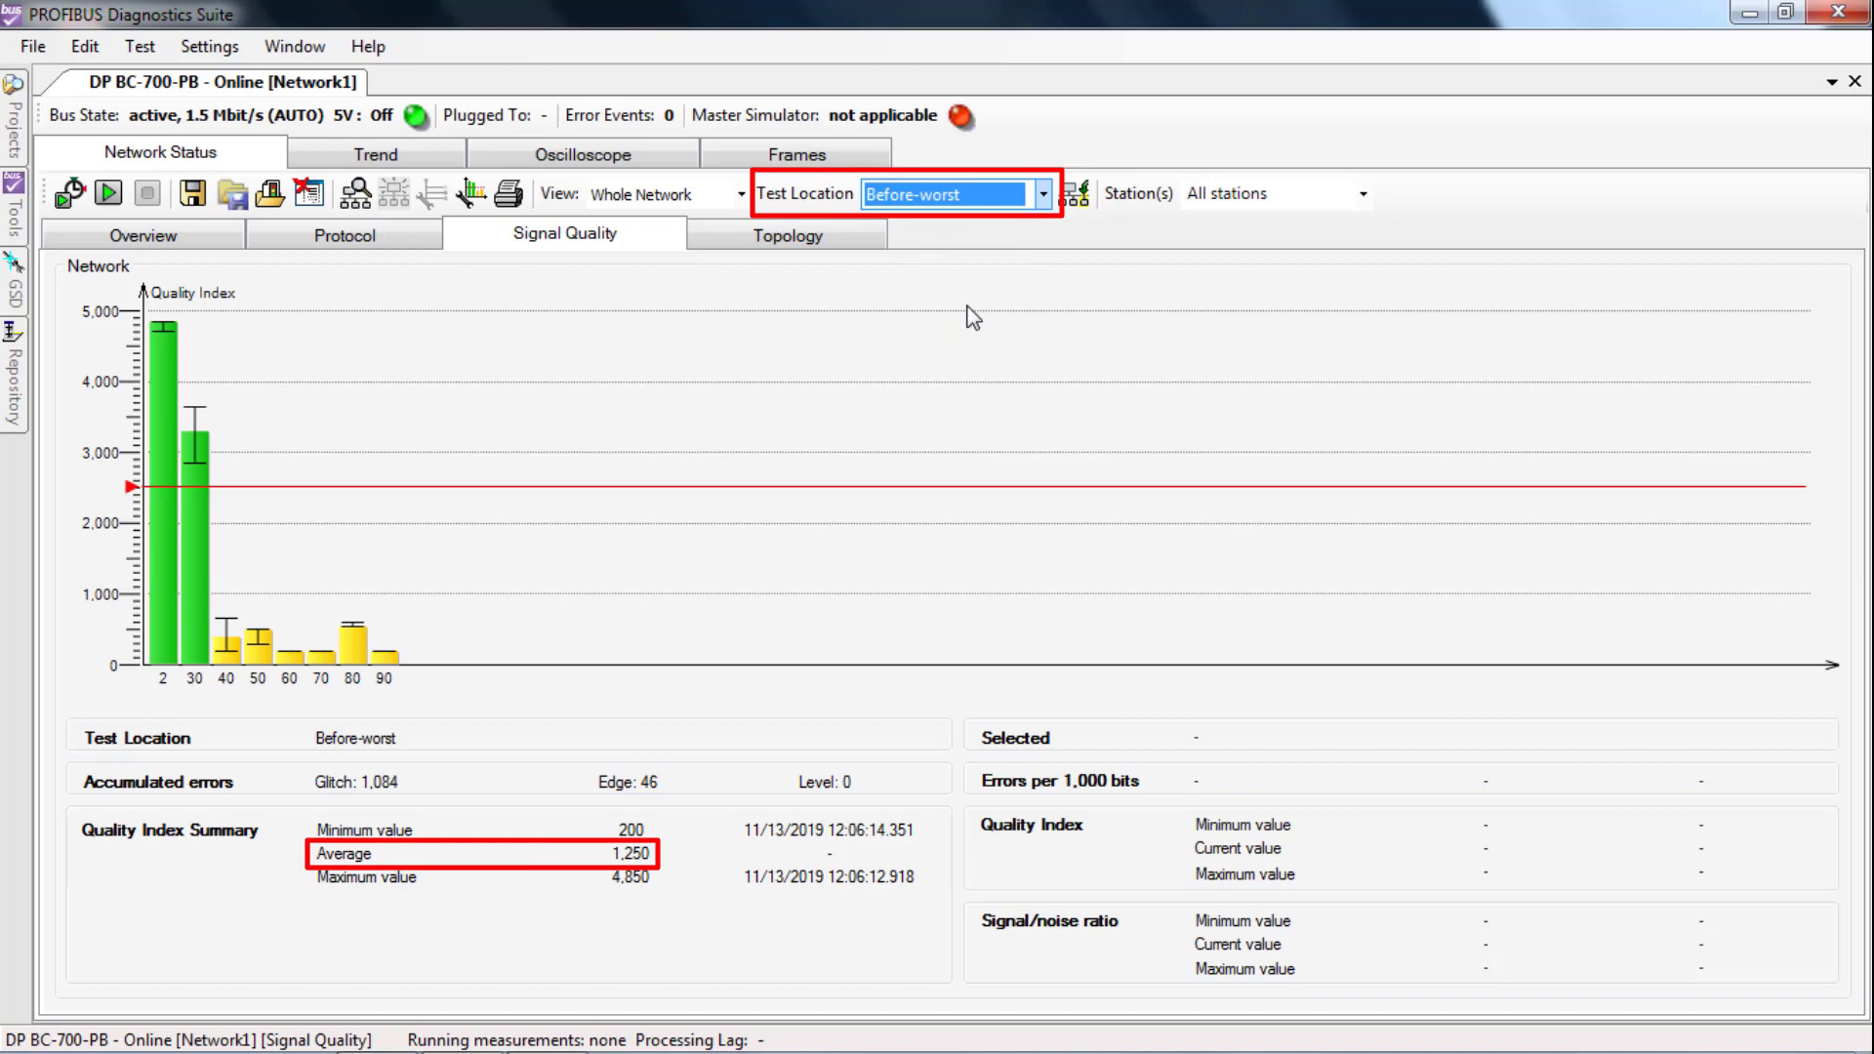
click(1044, 194)
click(942, 246)
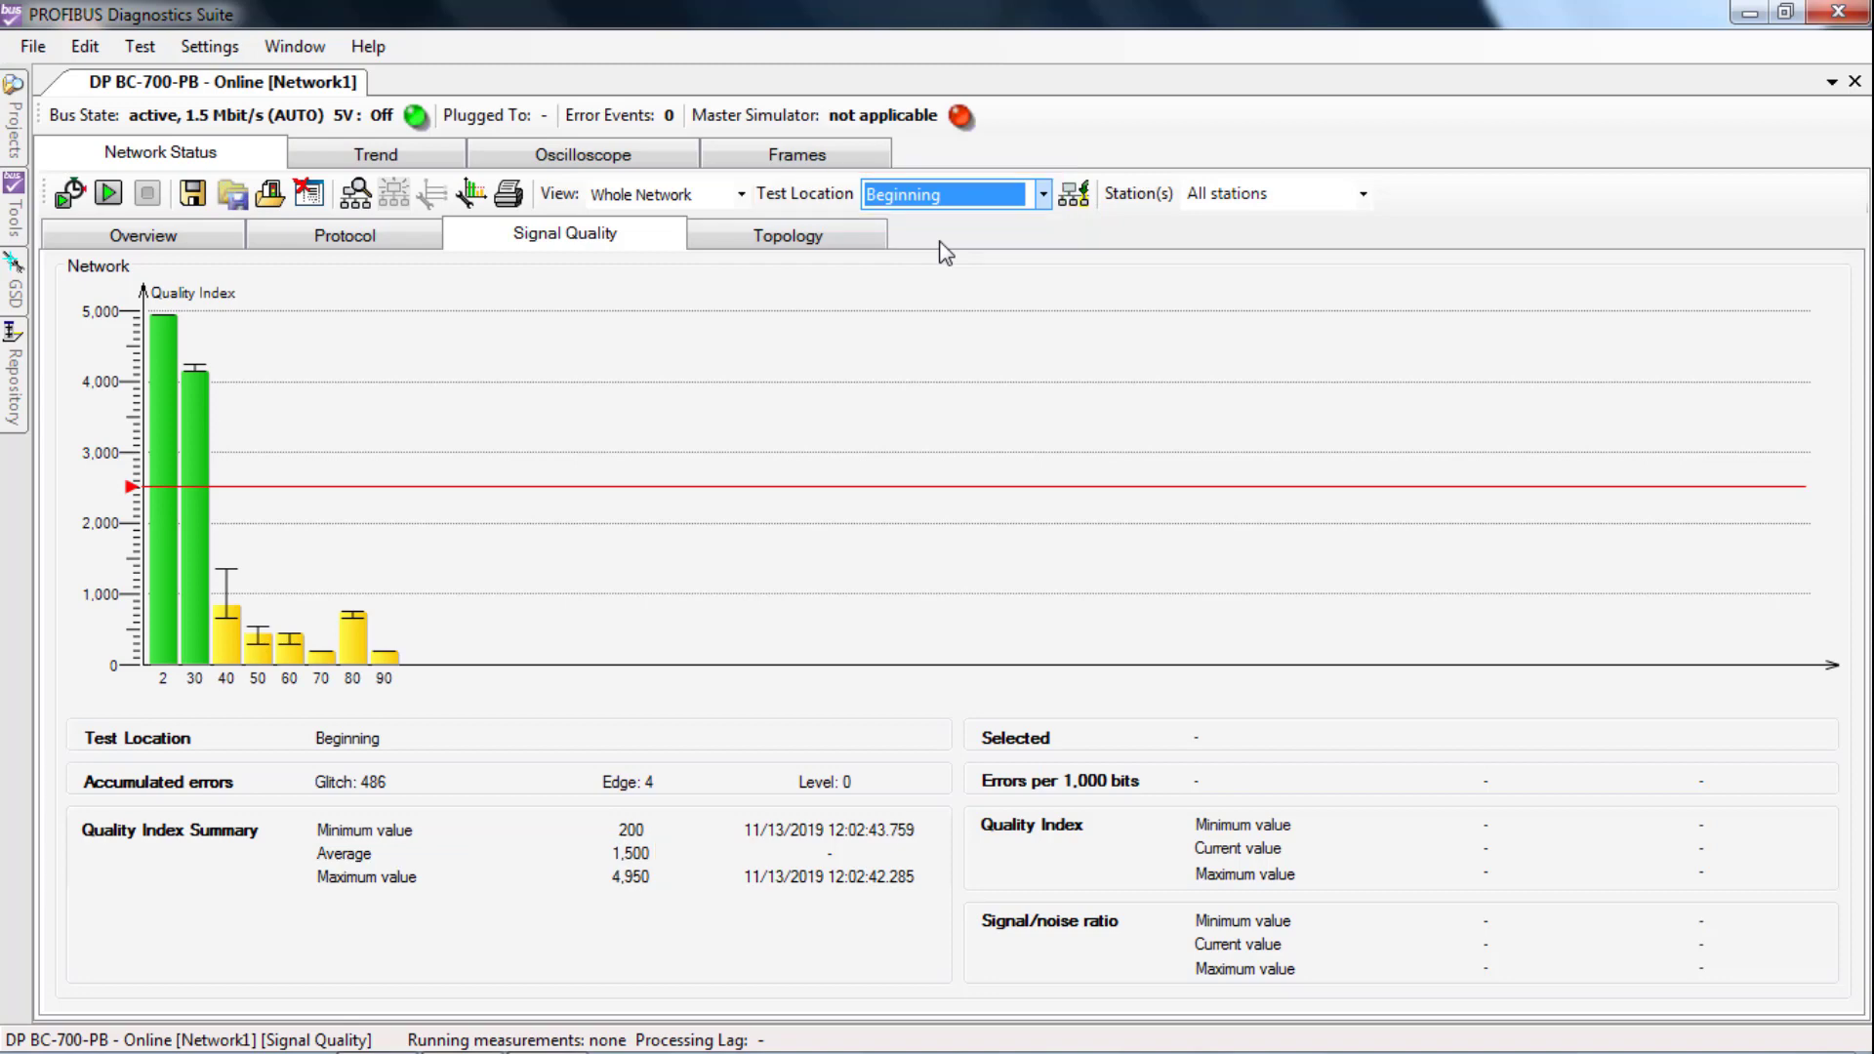
click(1043, 194)
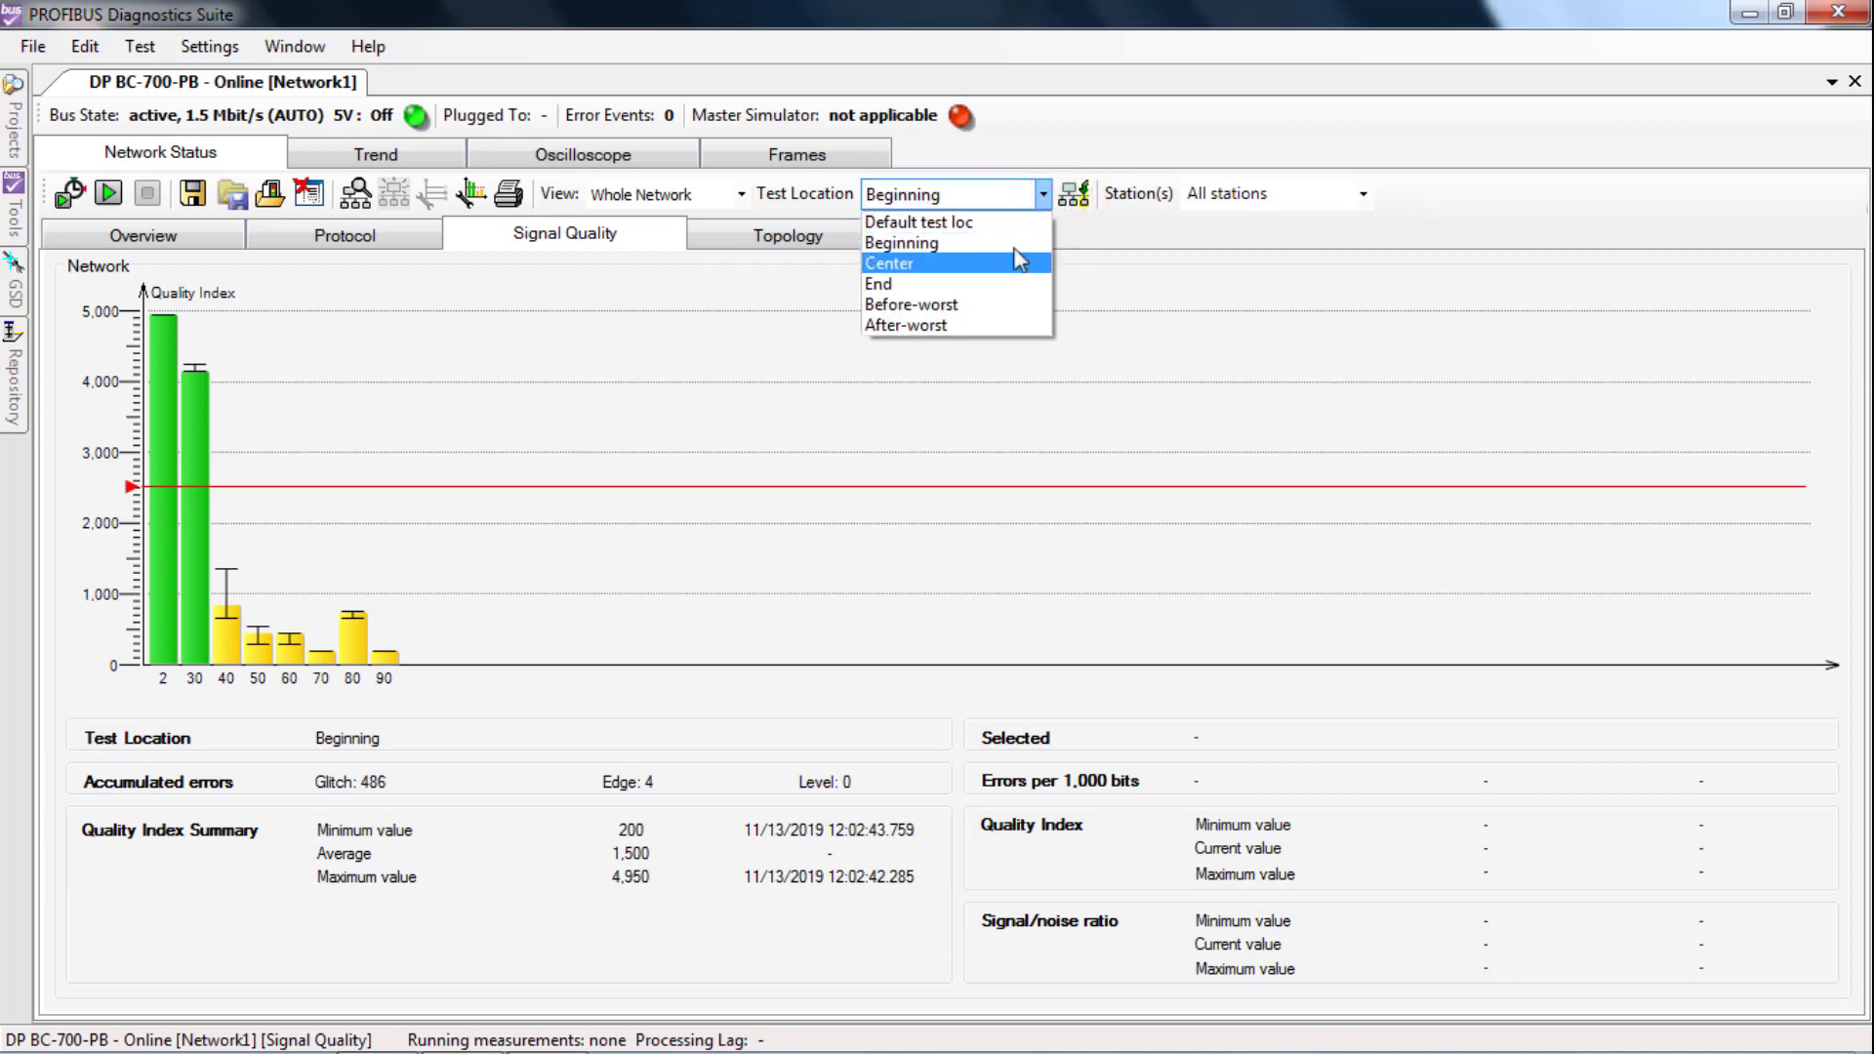
click(976, 305)
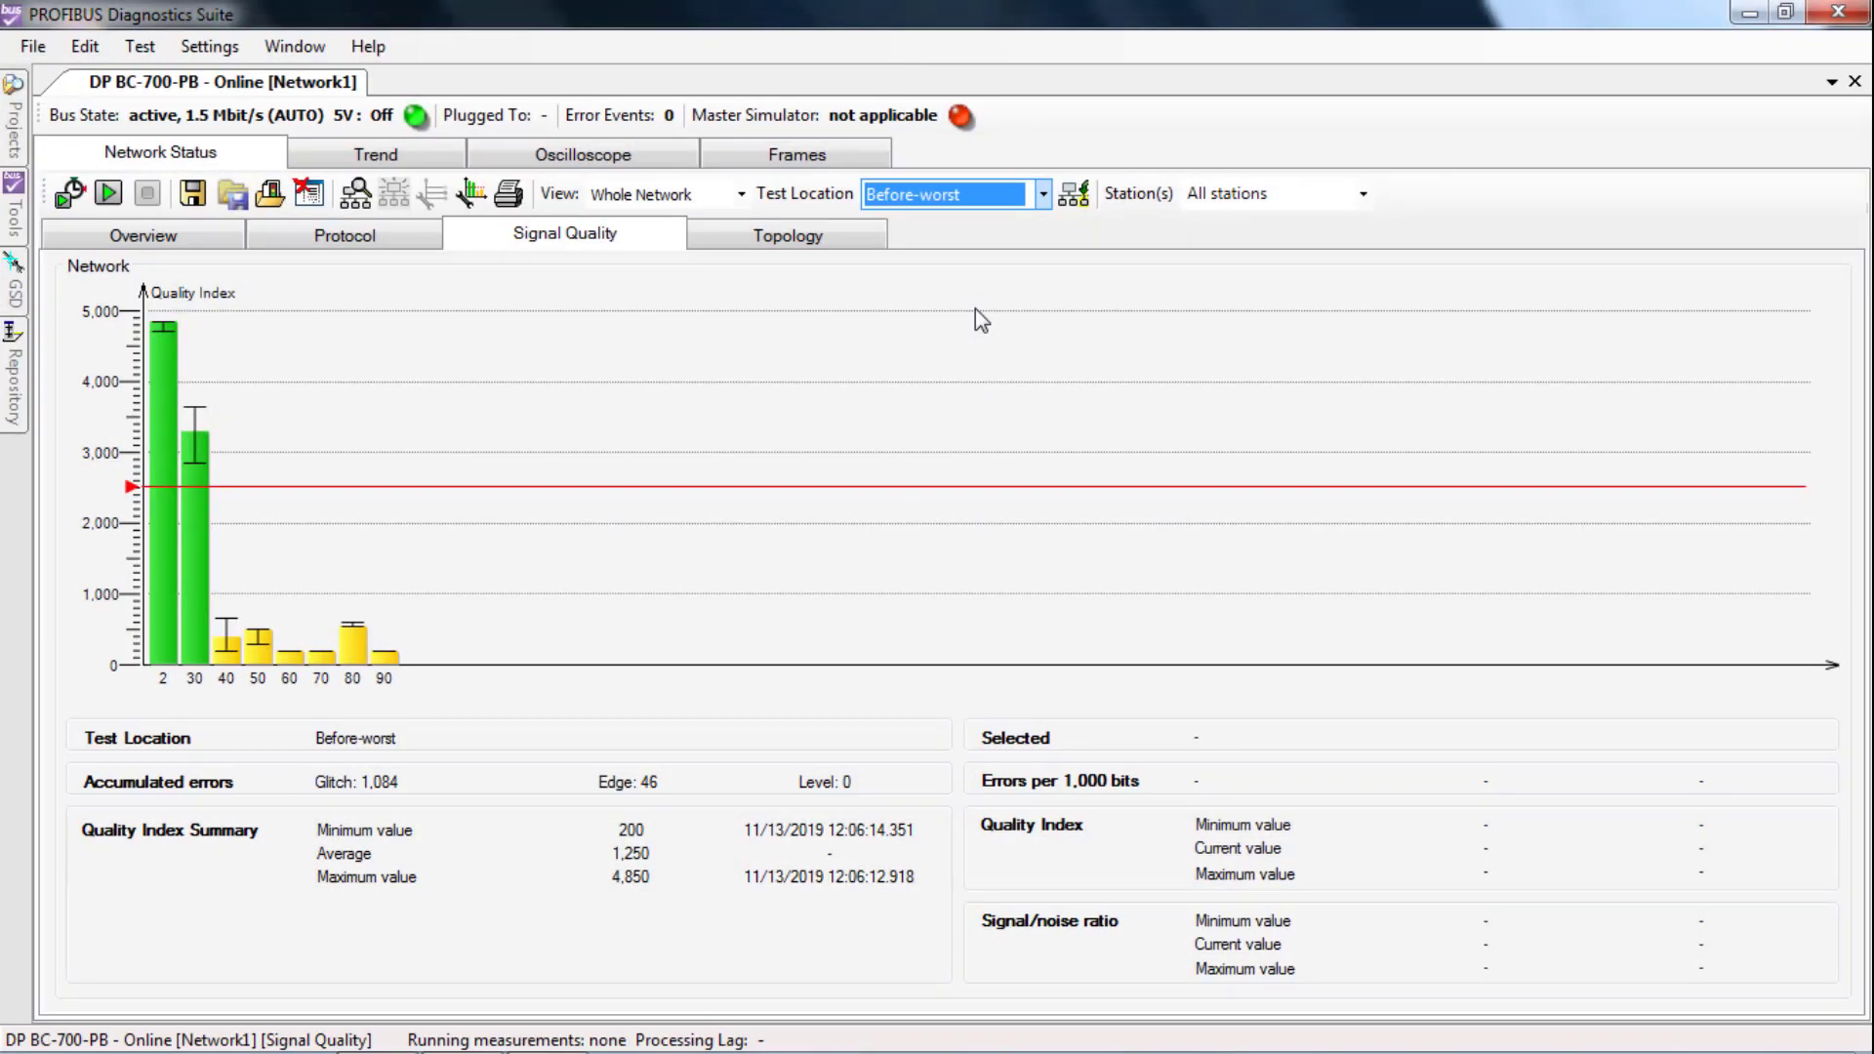
Add Start-fixed and End-fixed as test locations in rows 7 and 8
click(1076, 195)
click(531, 674)
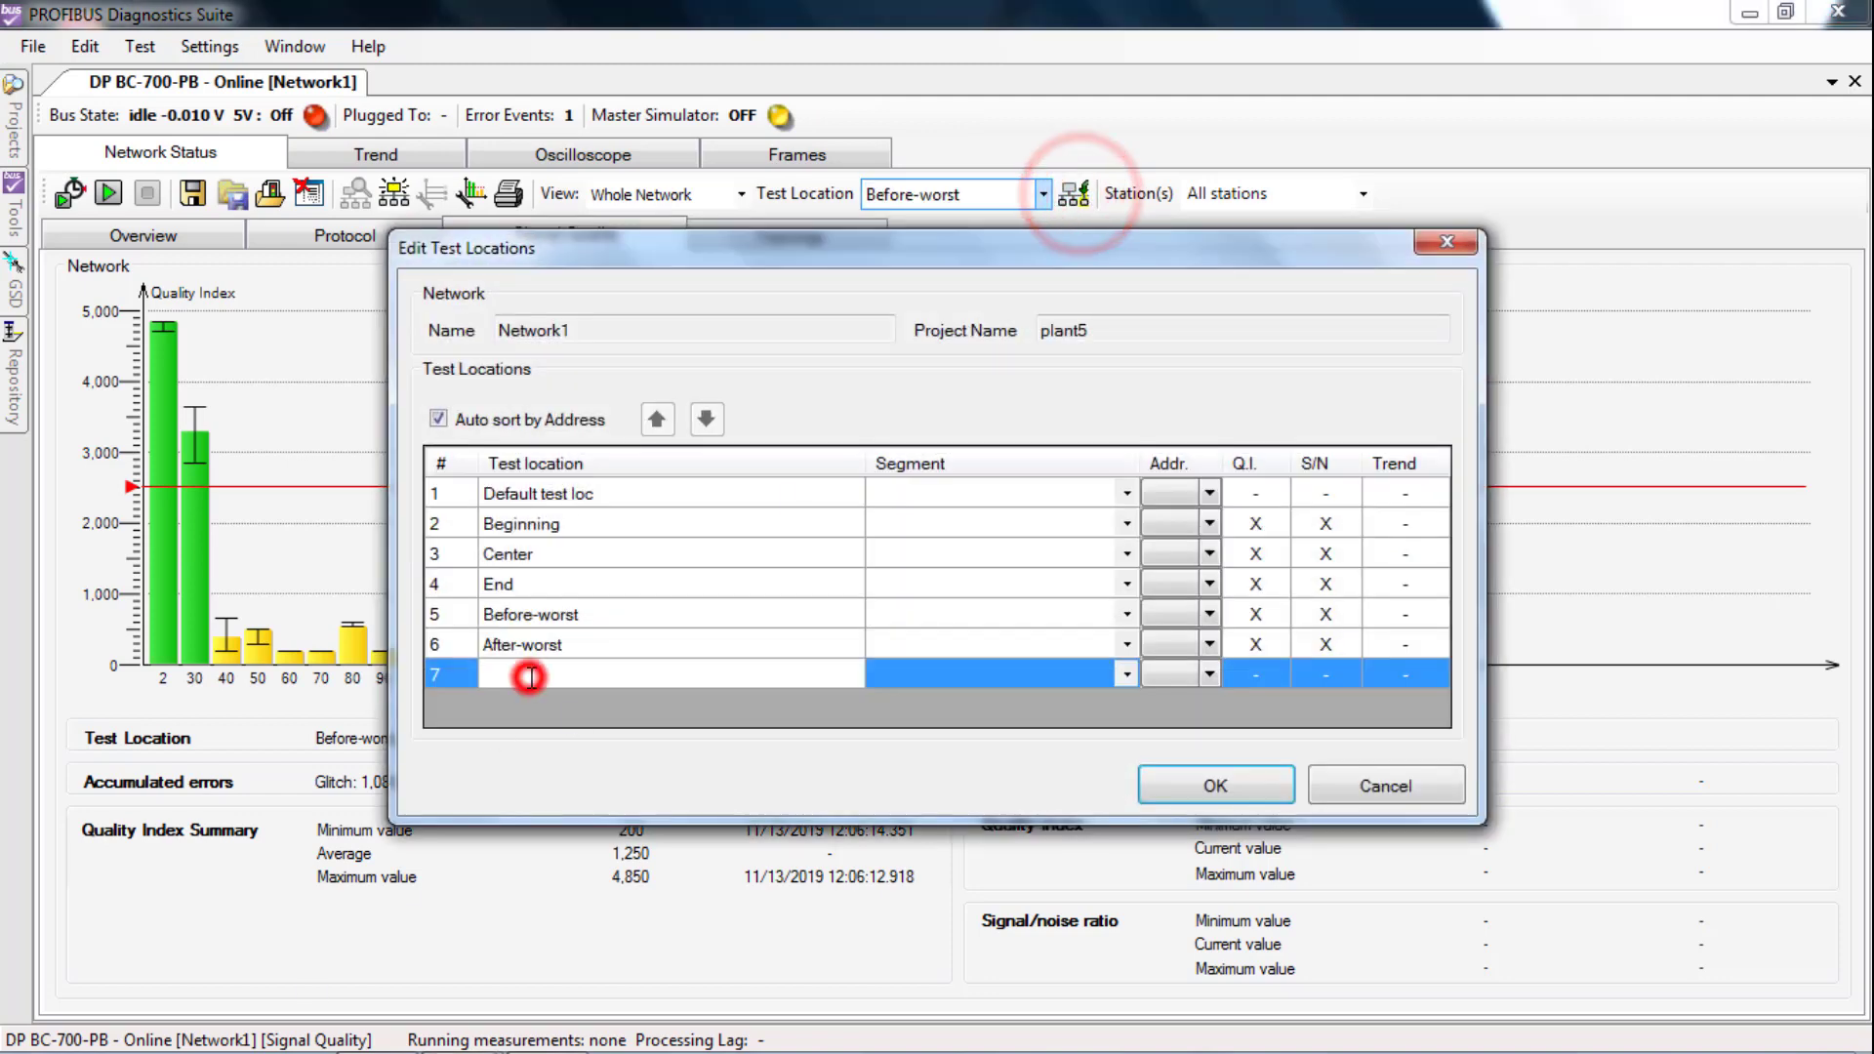
text(Start-fixed)
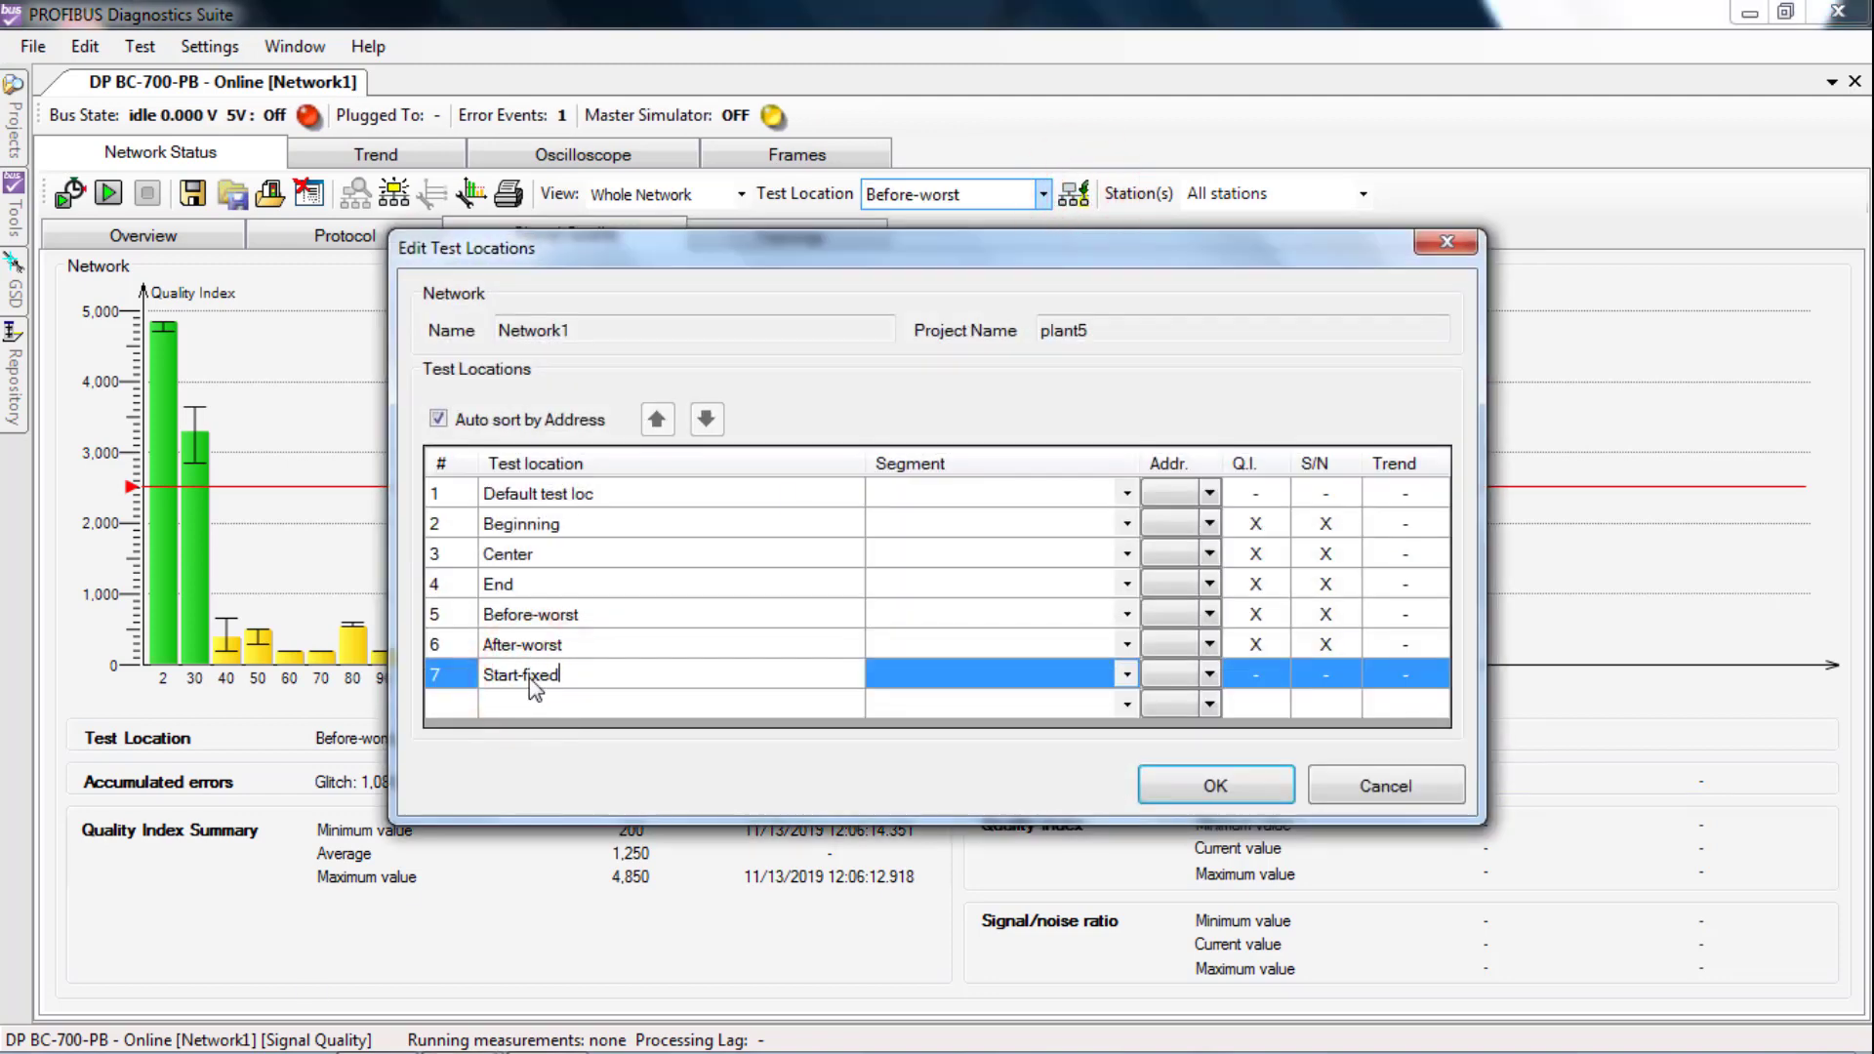
click(520, 701)
text(End-fixed)
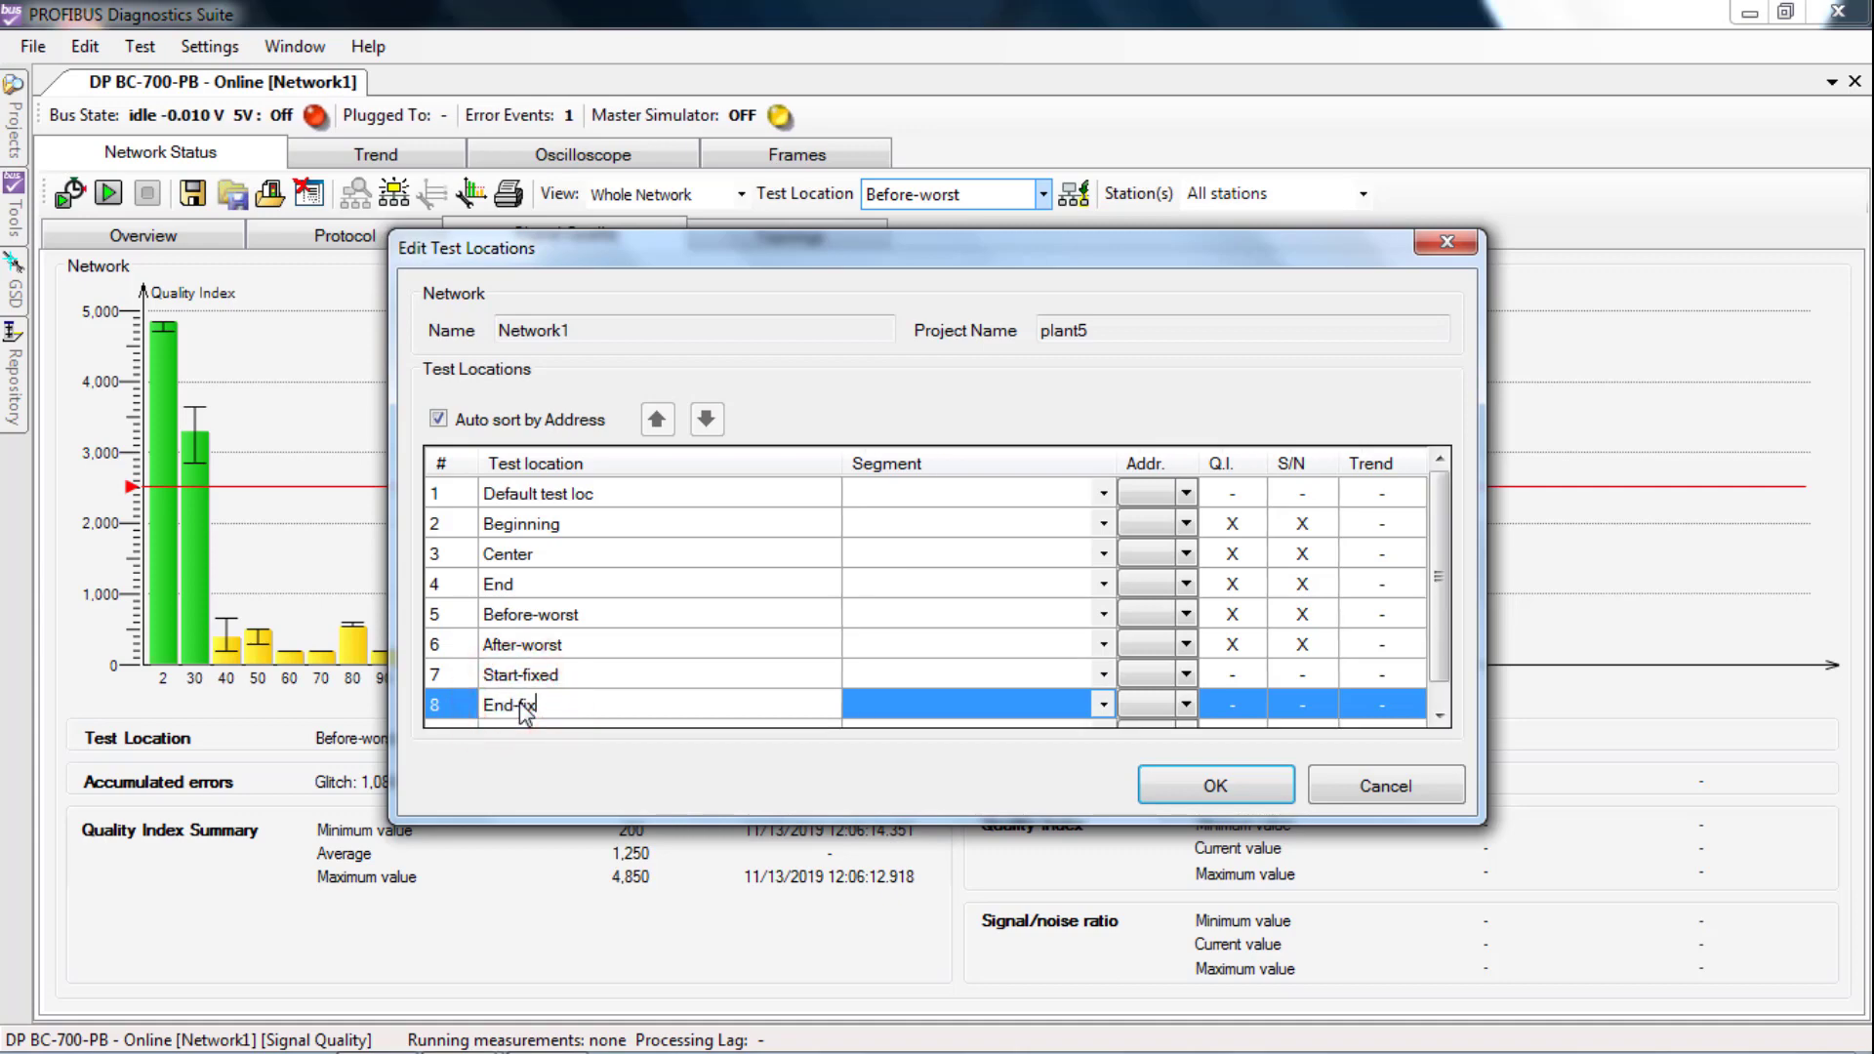
click(1238, 787)
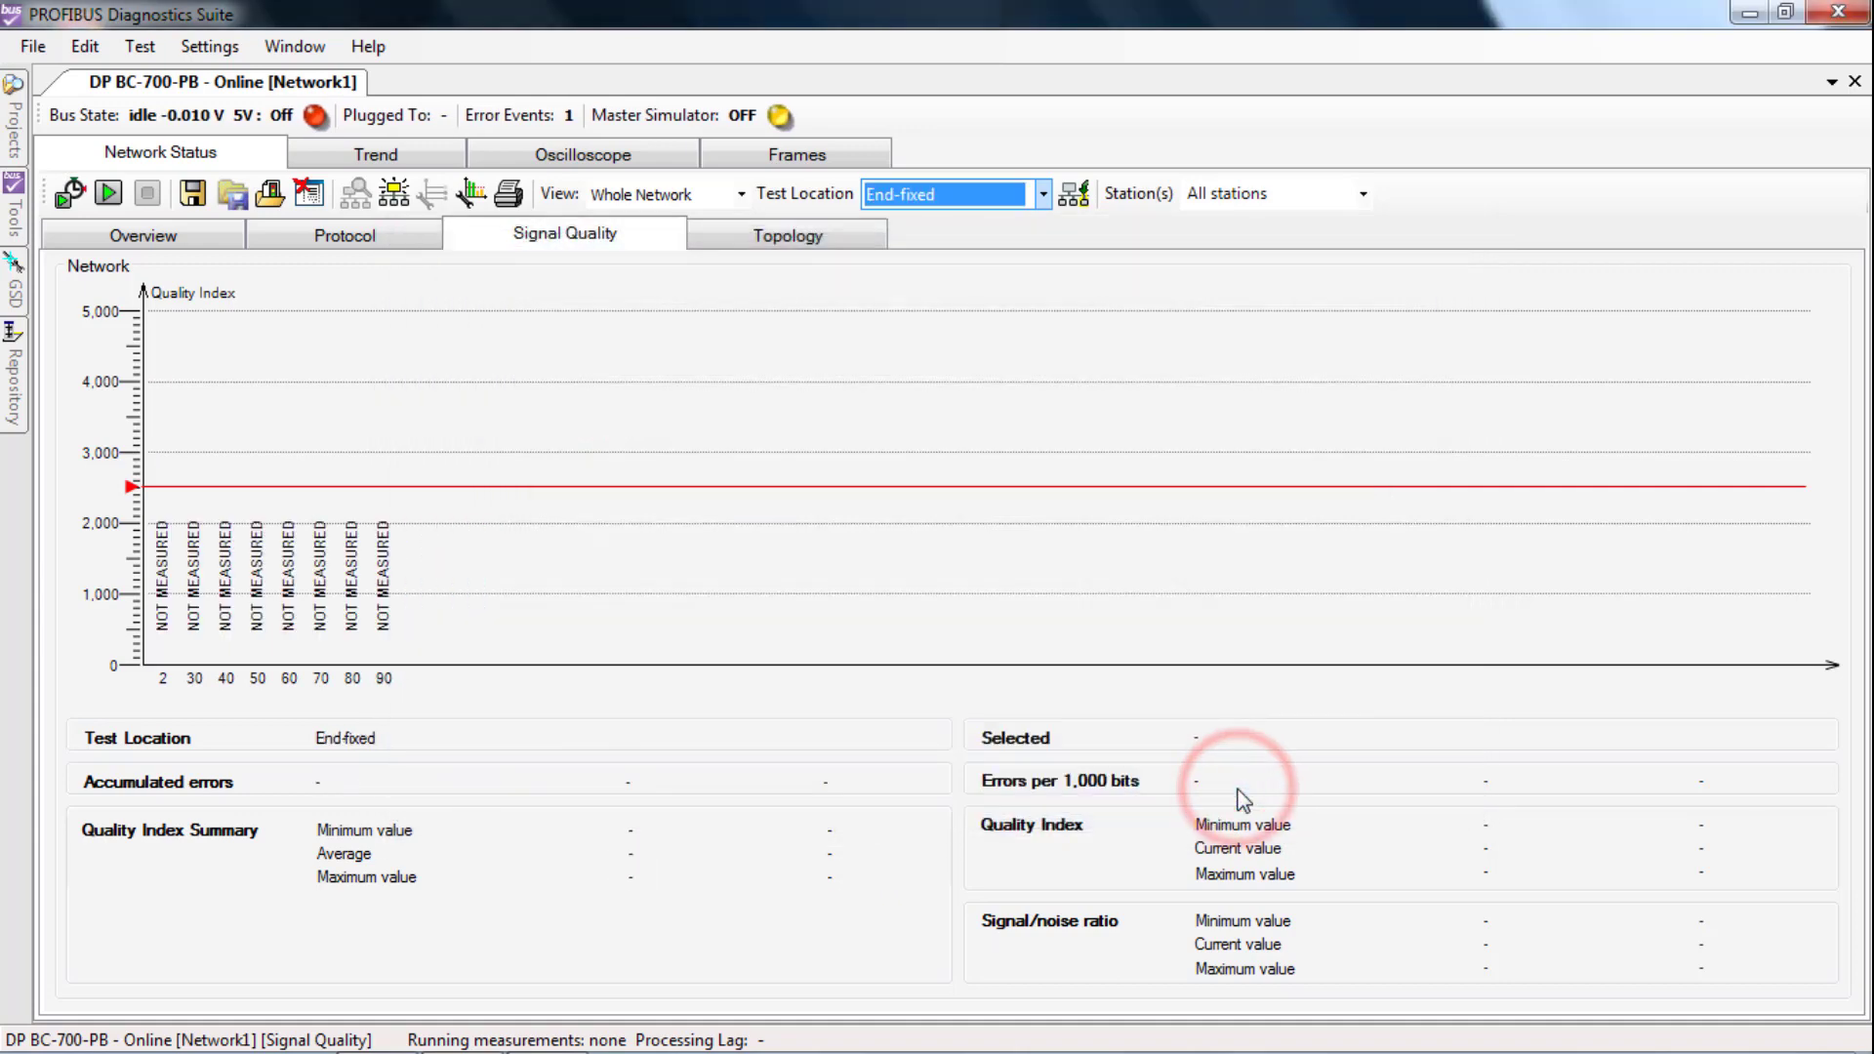
Record signal-quality measurements at End-fixed, then at Start-fixed
click(109, 194)
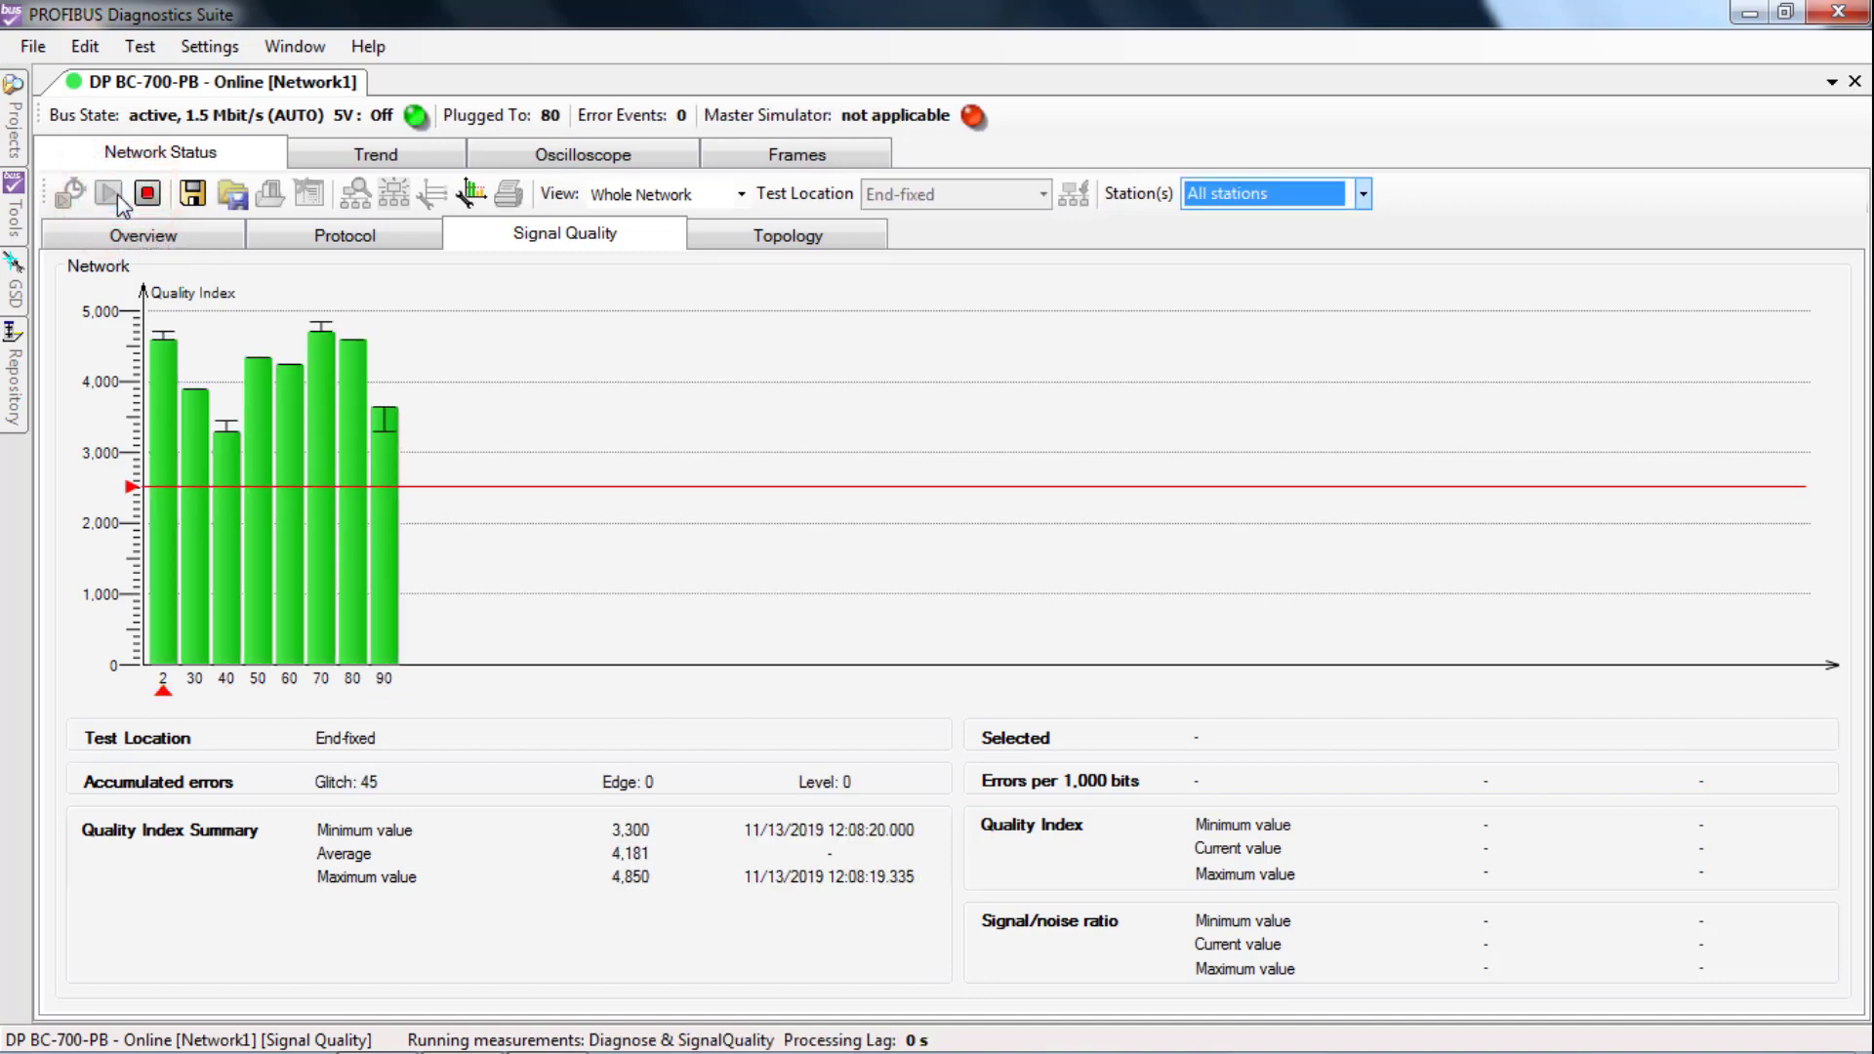
click(150, 195)
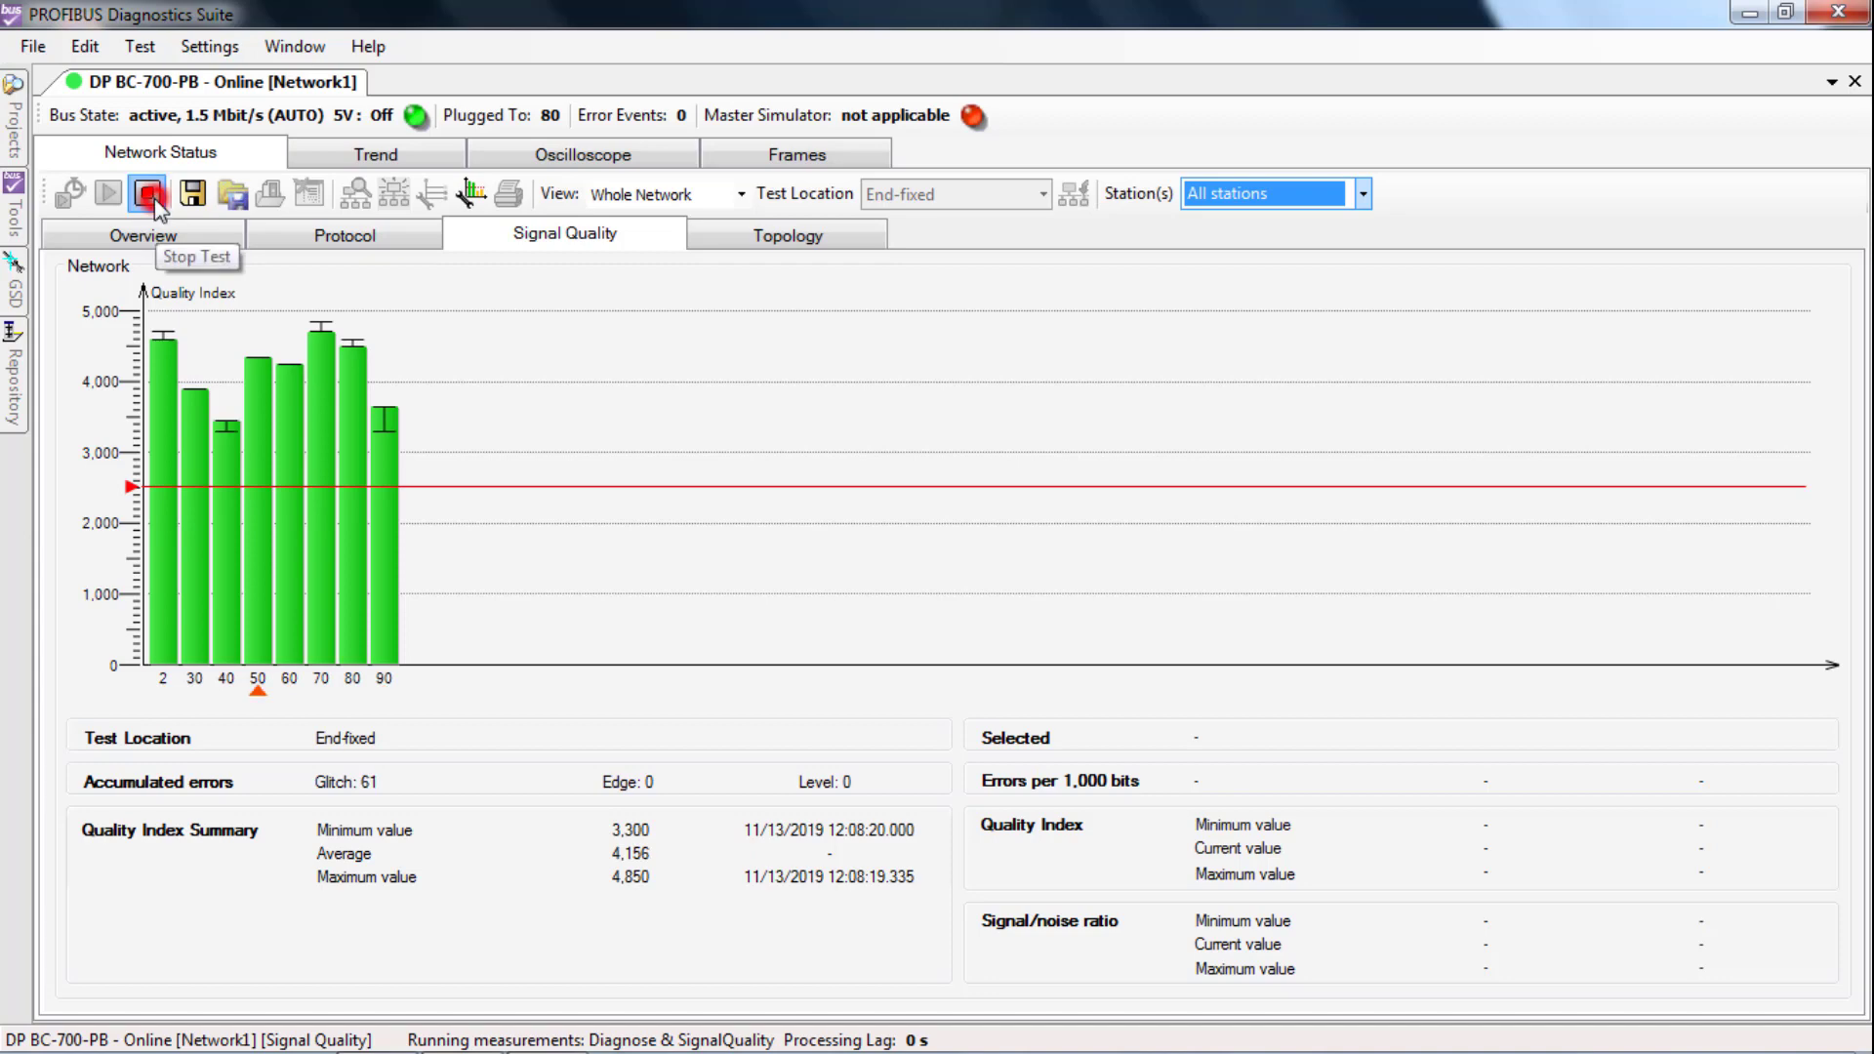
click(1043, 194)
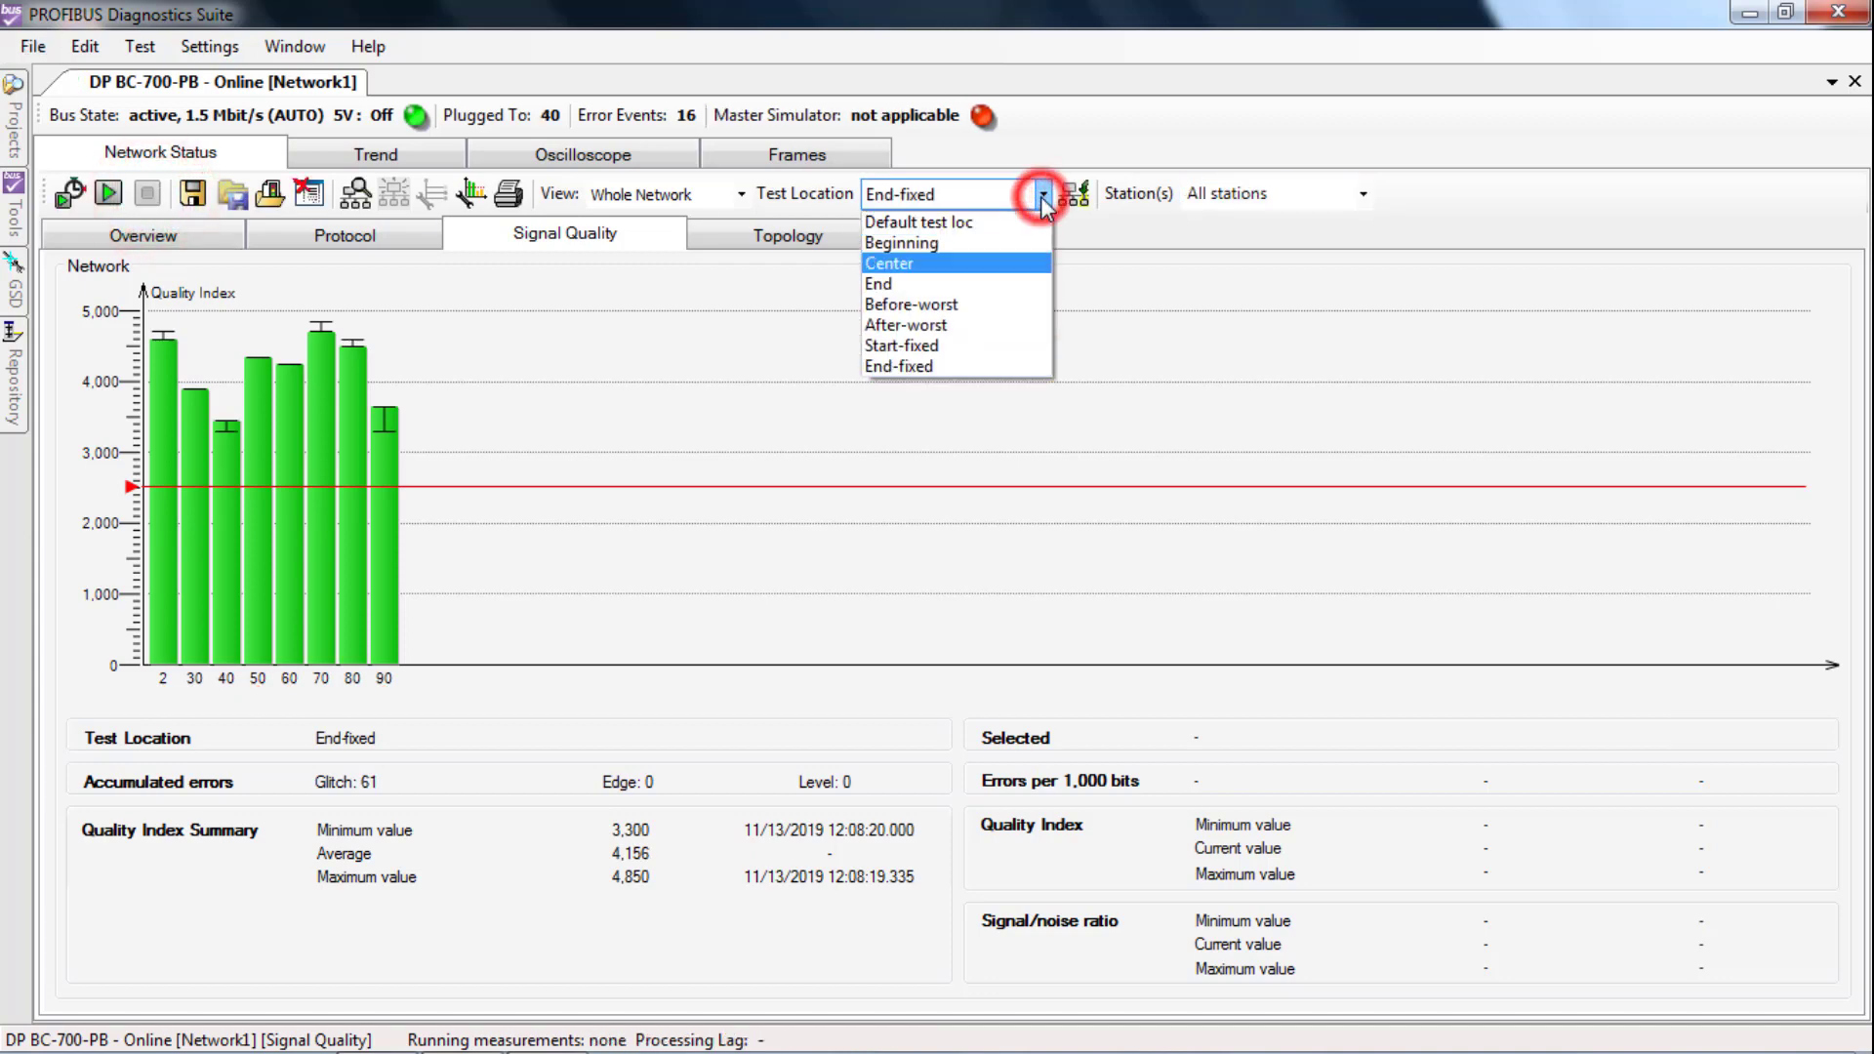
click(958, 345)
click(108, 194)
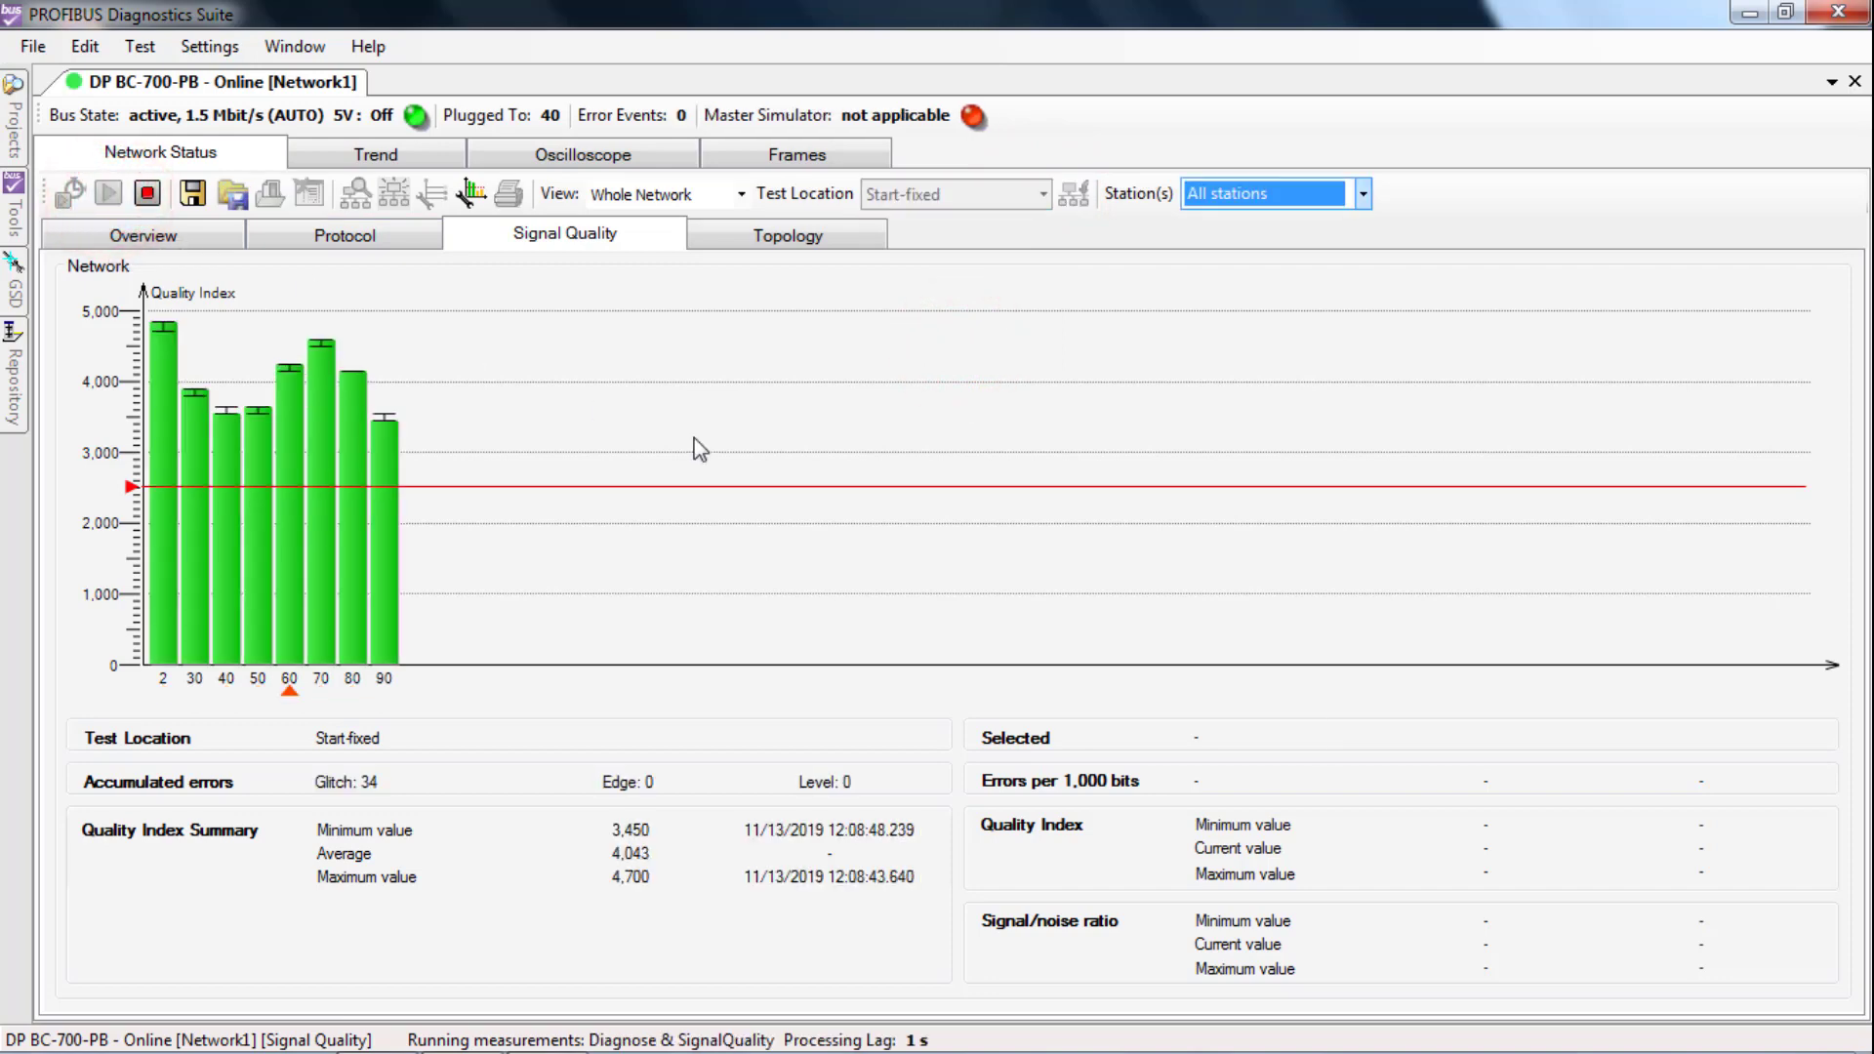
click(148, 194)
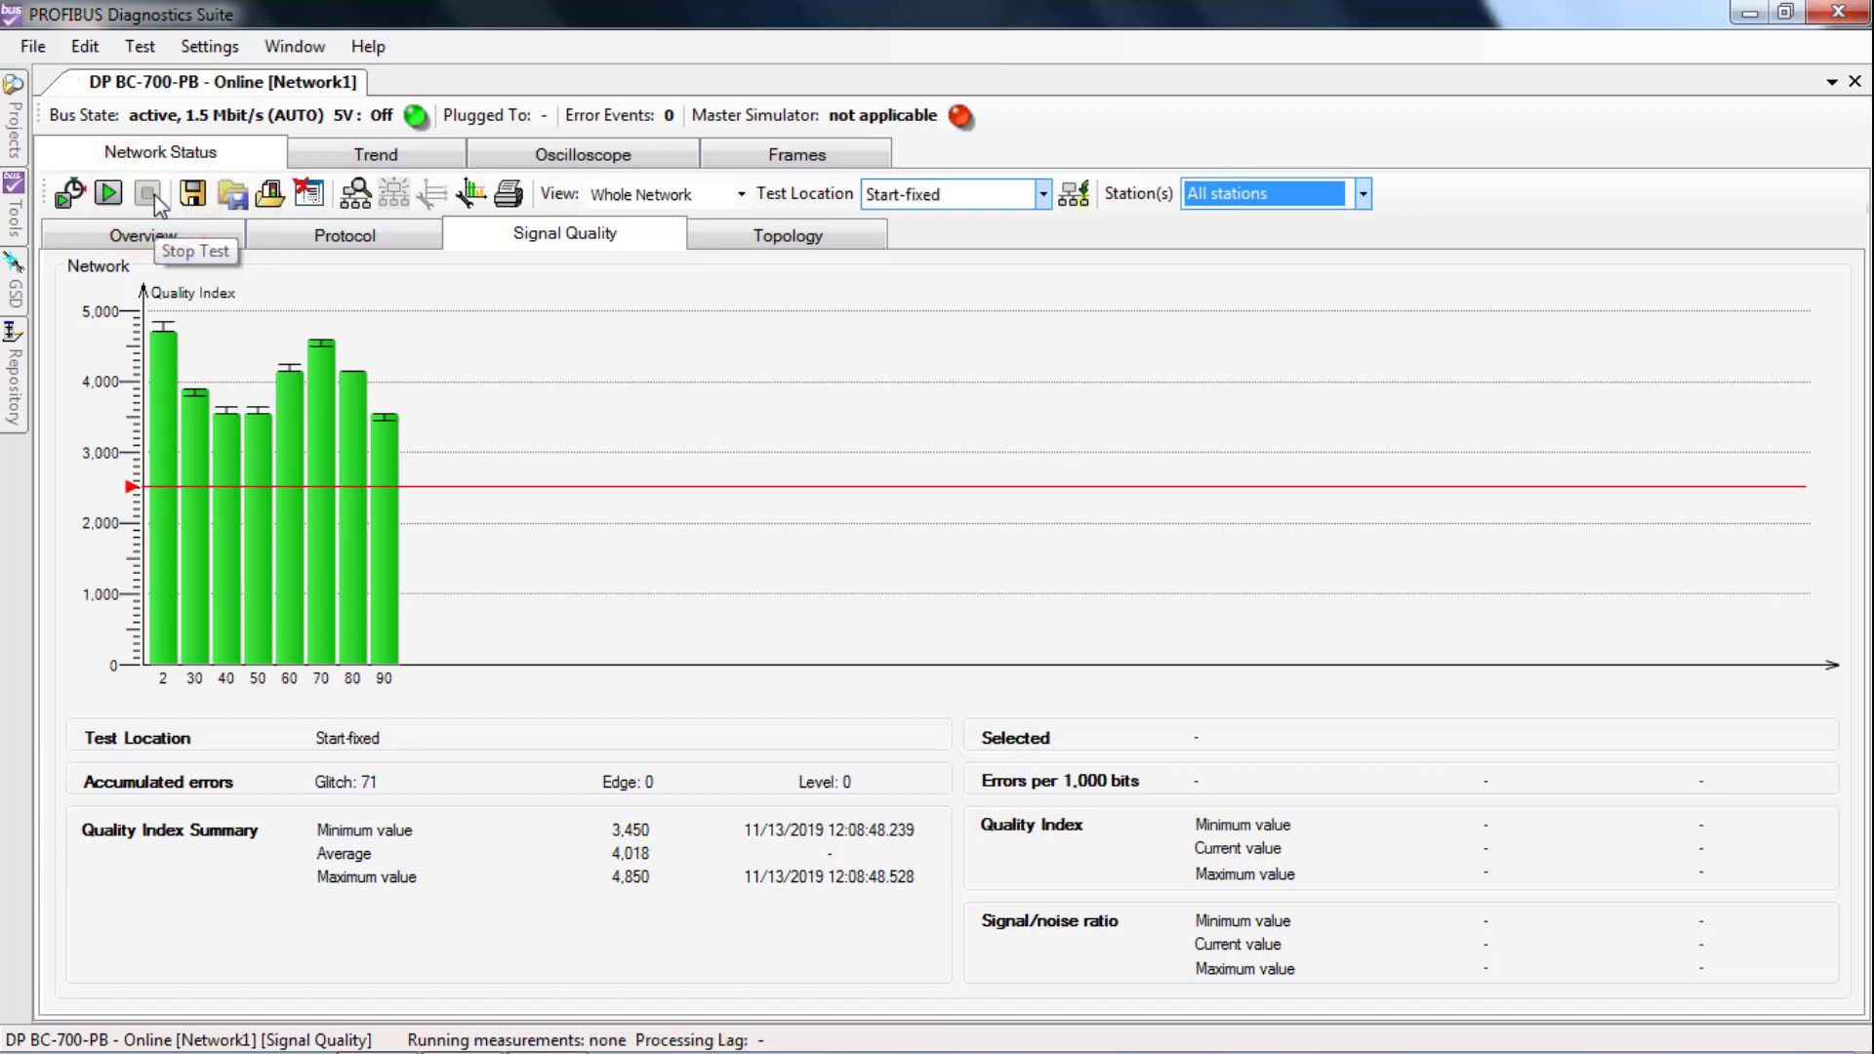
Save the network status to file from the Test menu
click(140, 49)
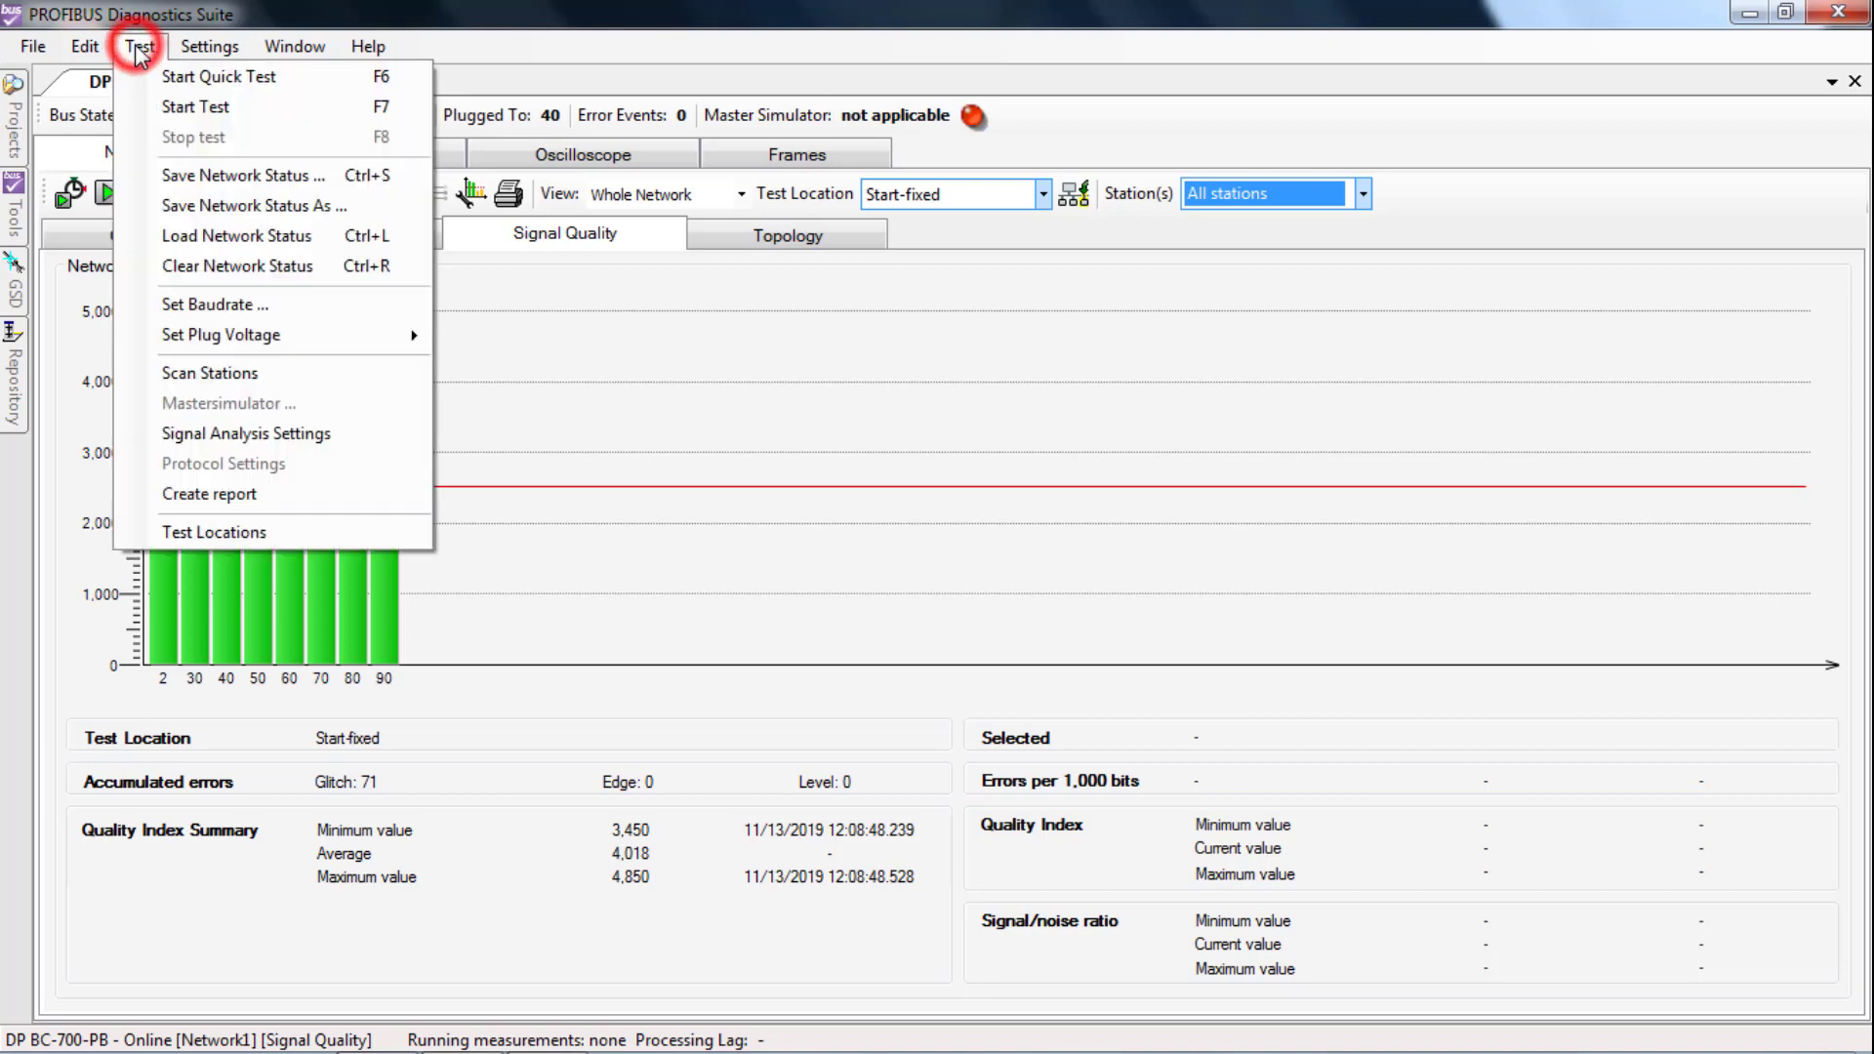
click(225, 173)
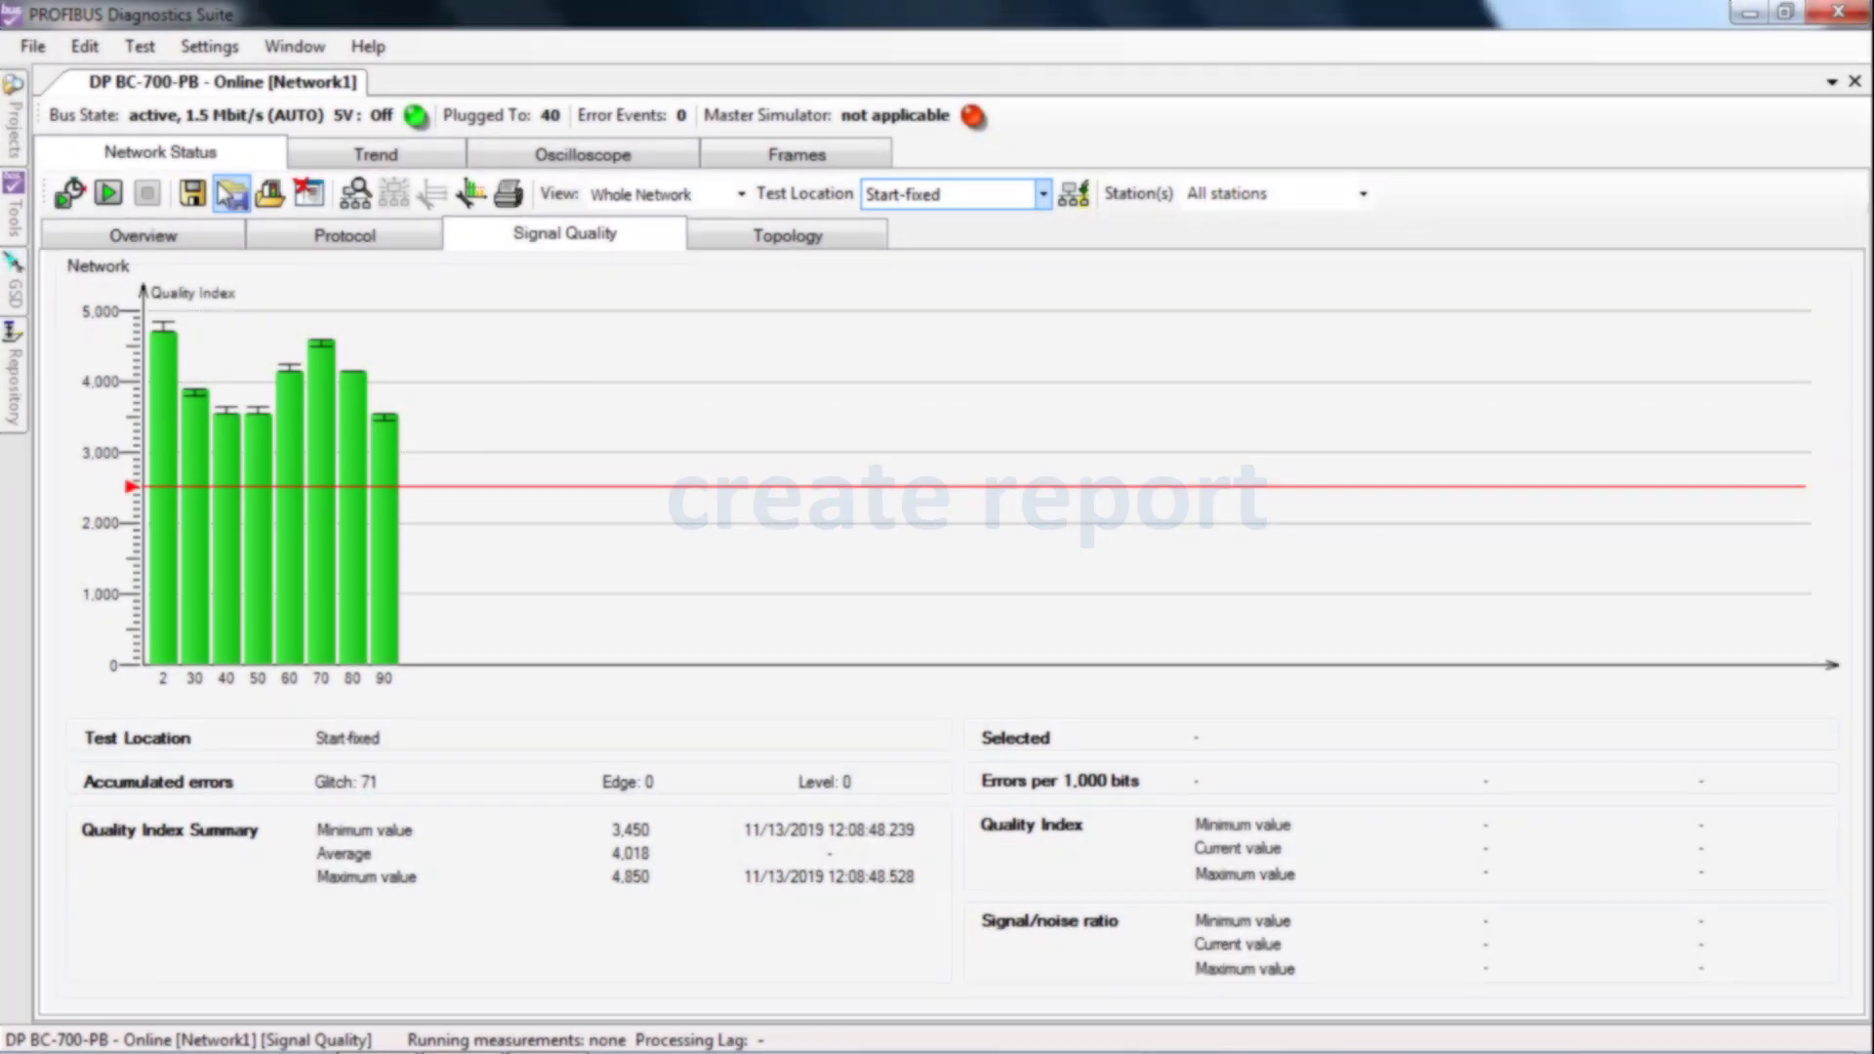
click(140, 46)
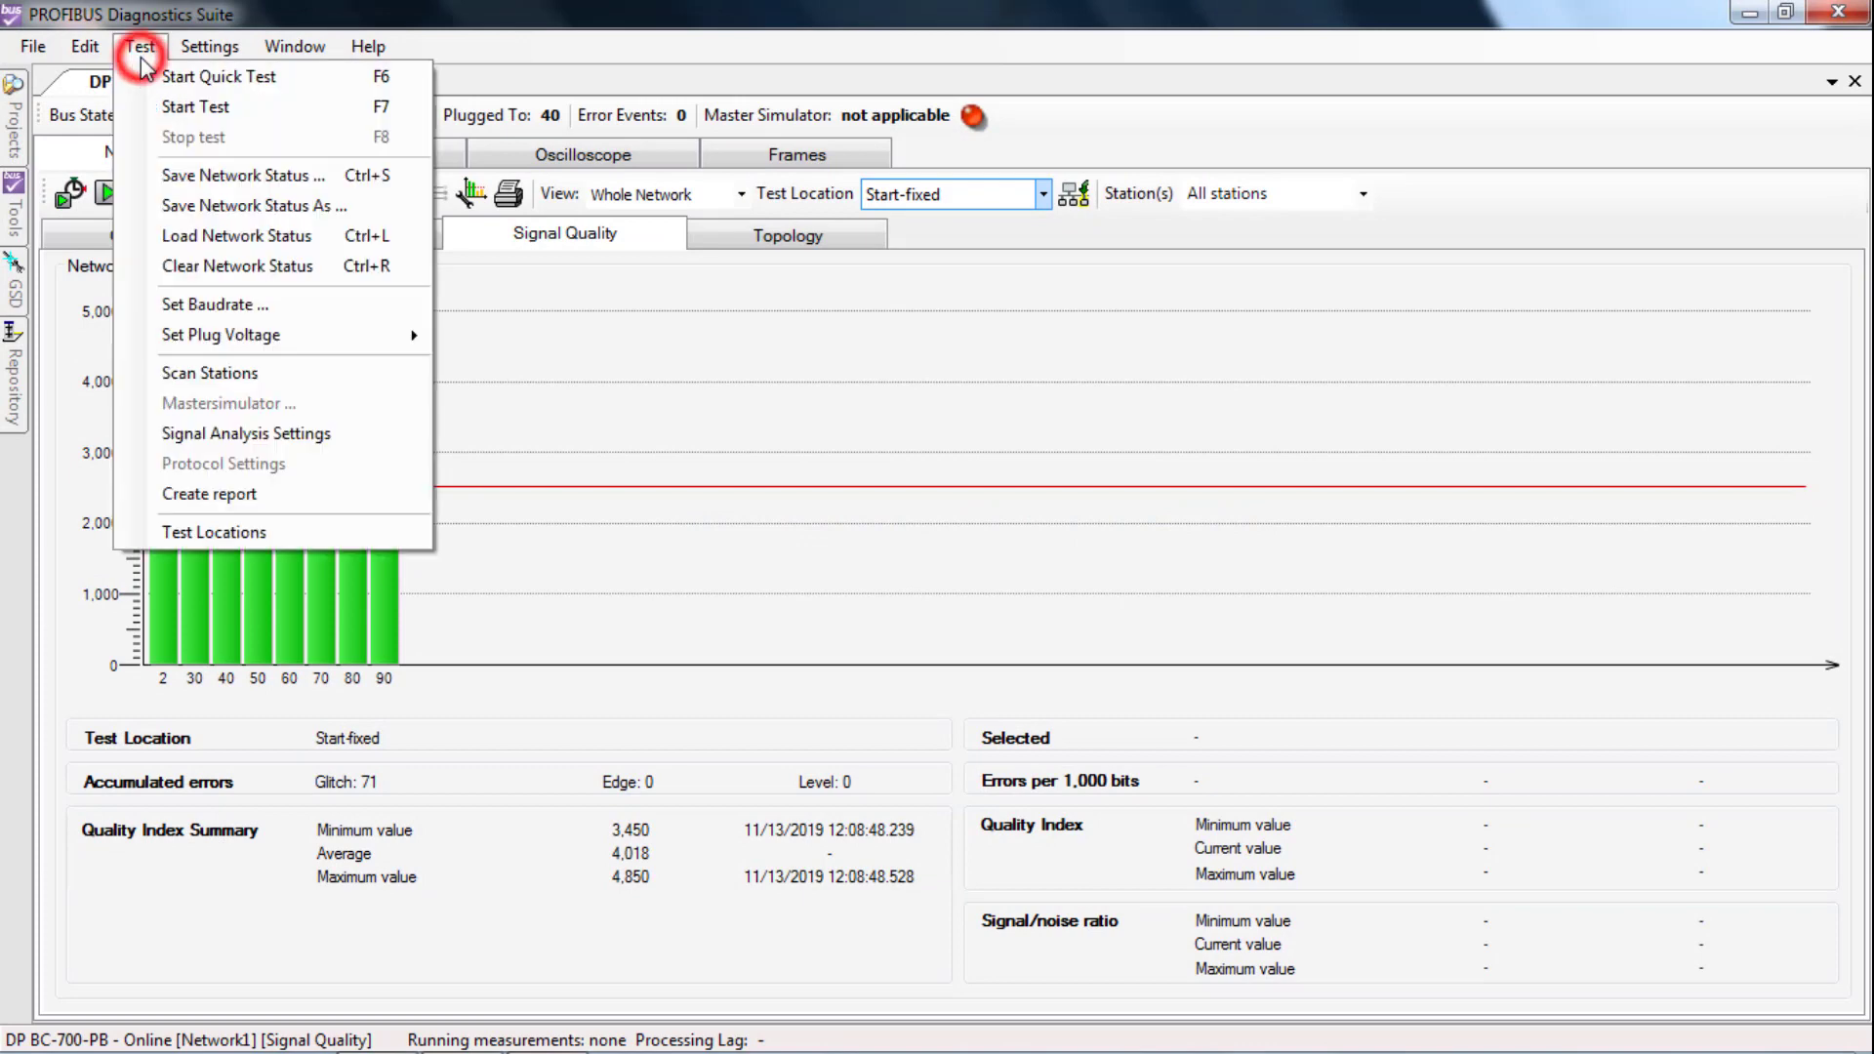
Start a test report and accept the customer and tester details
click(242, 494)
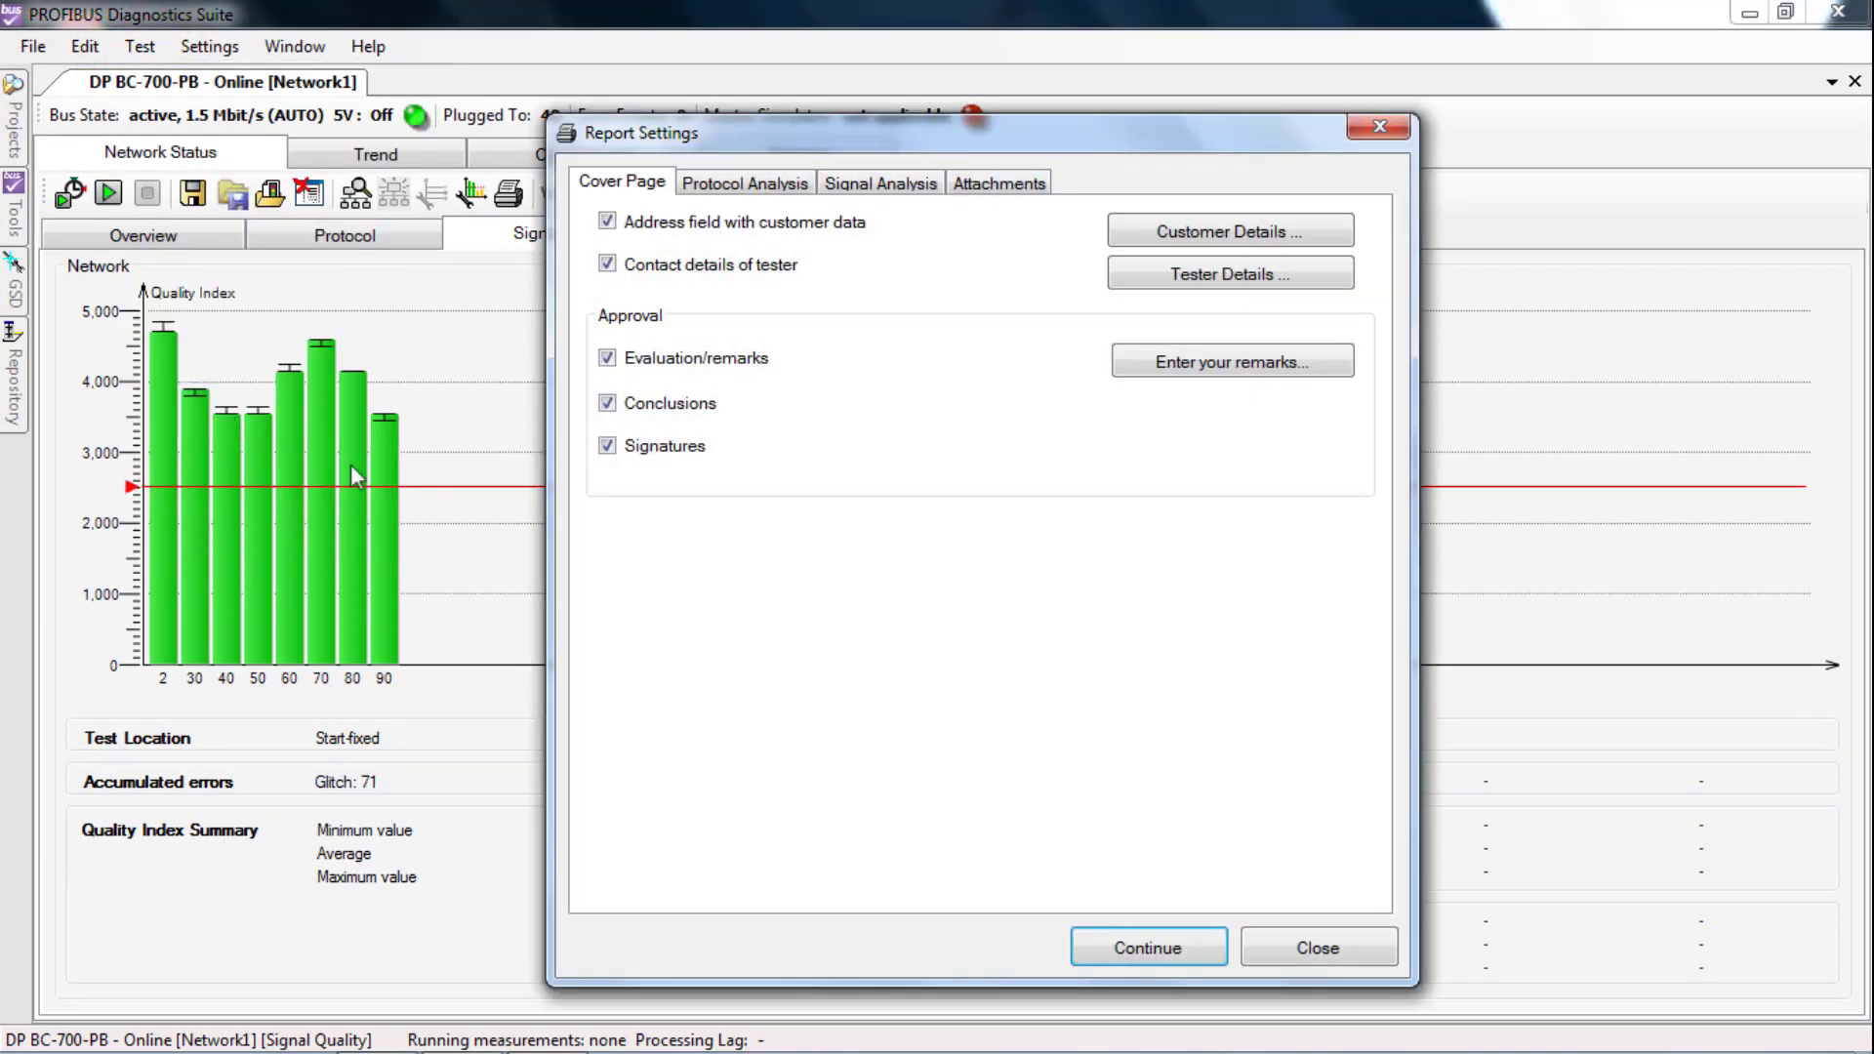
click(1242, 234)
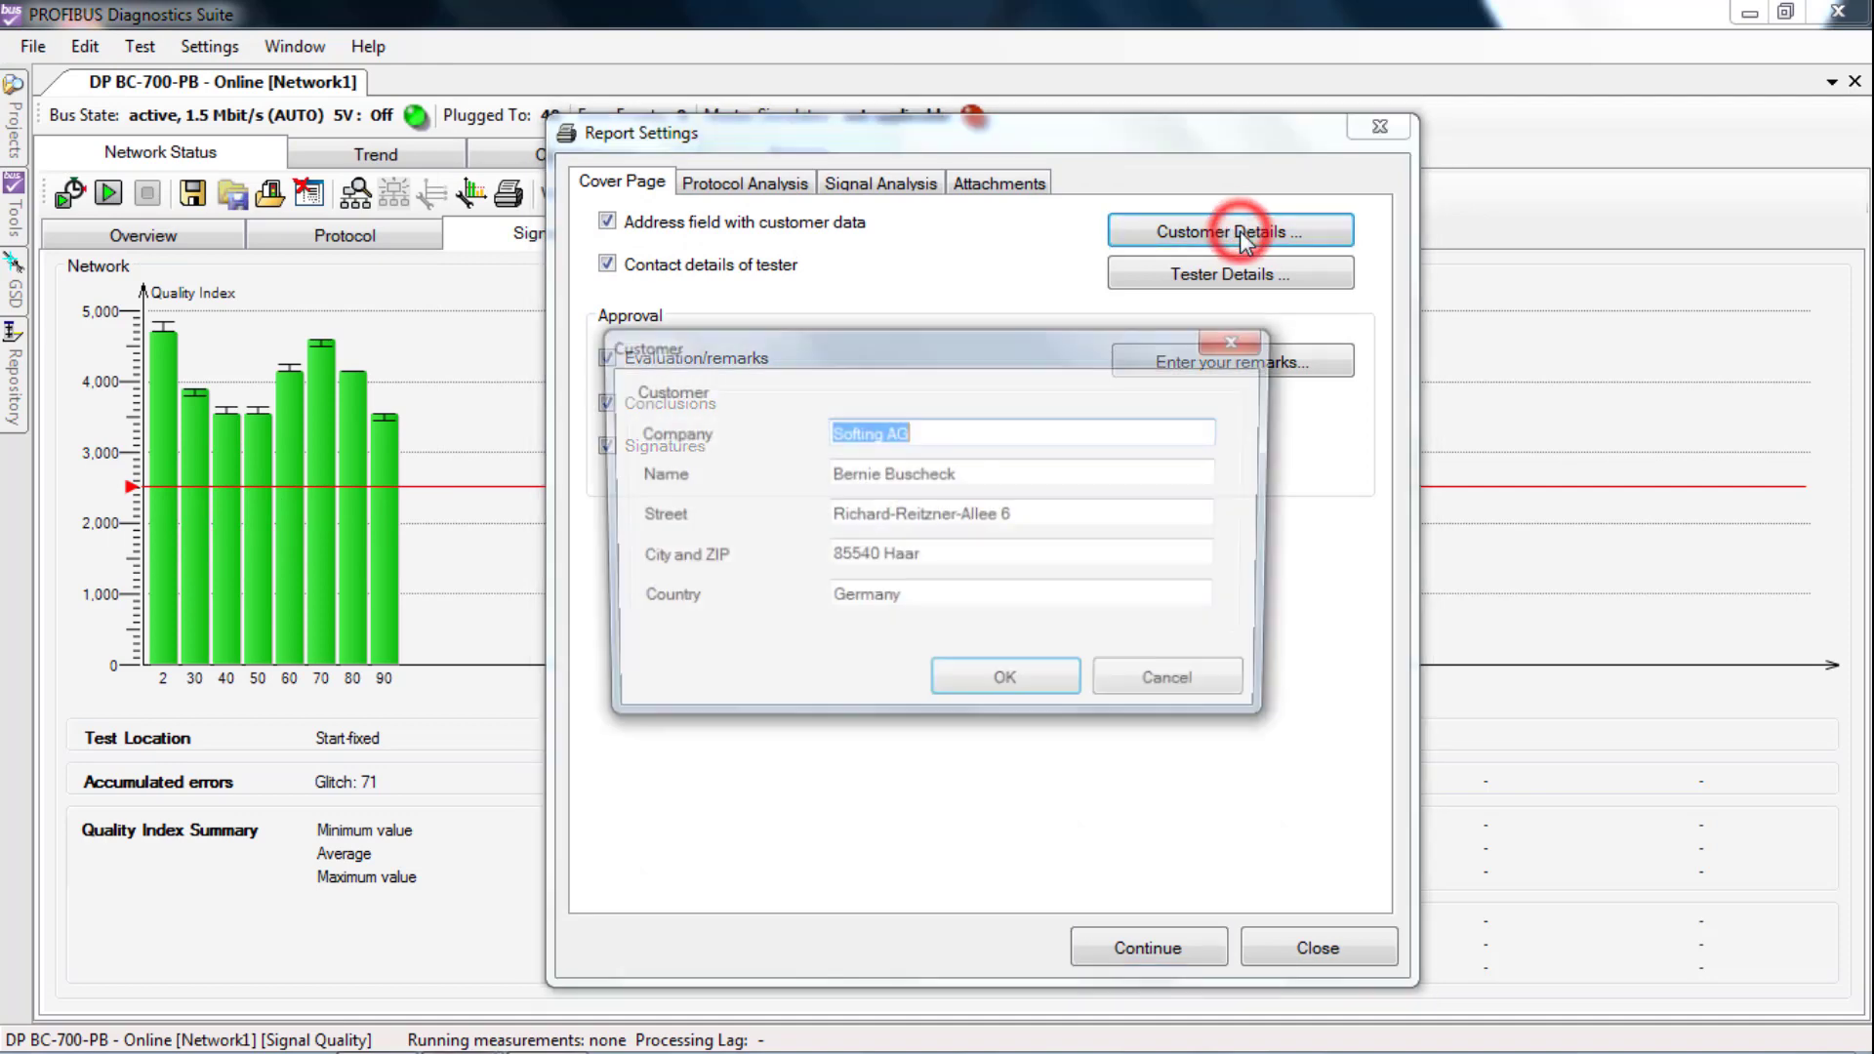
click(1025, 691)
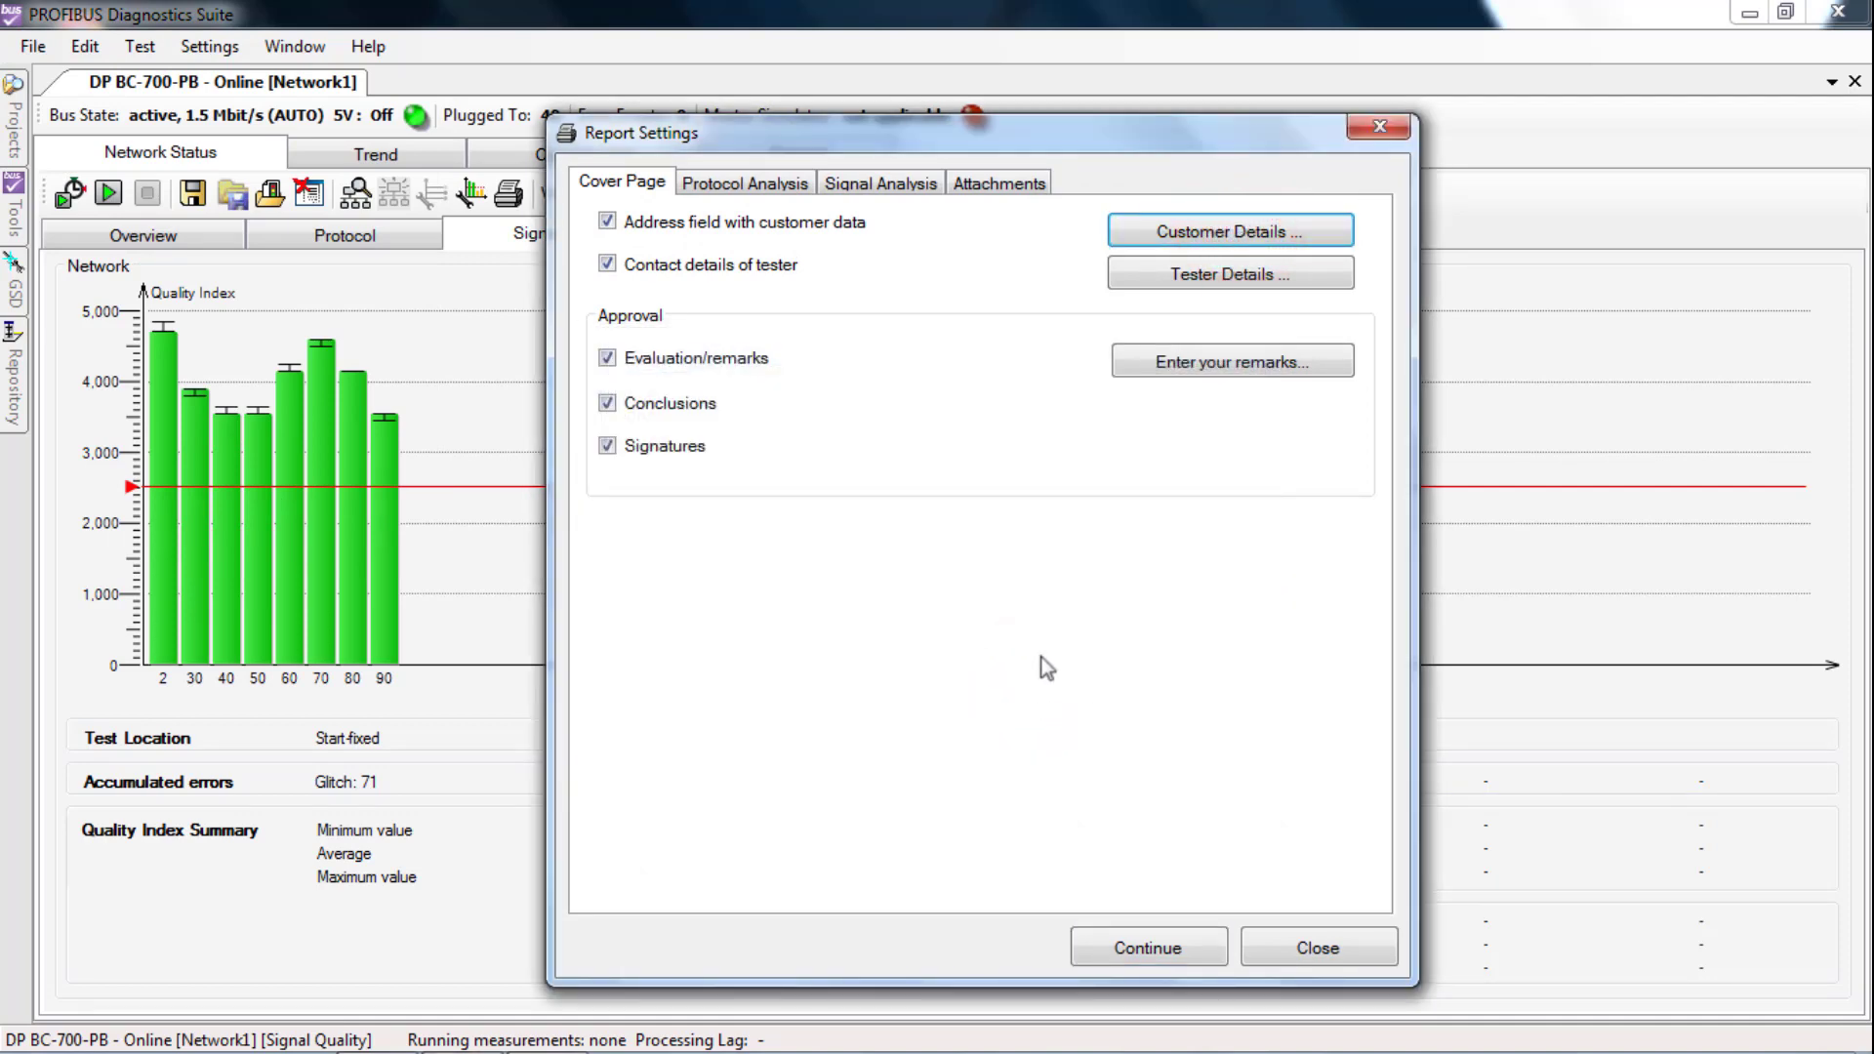
click(1228, 285)
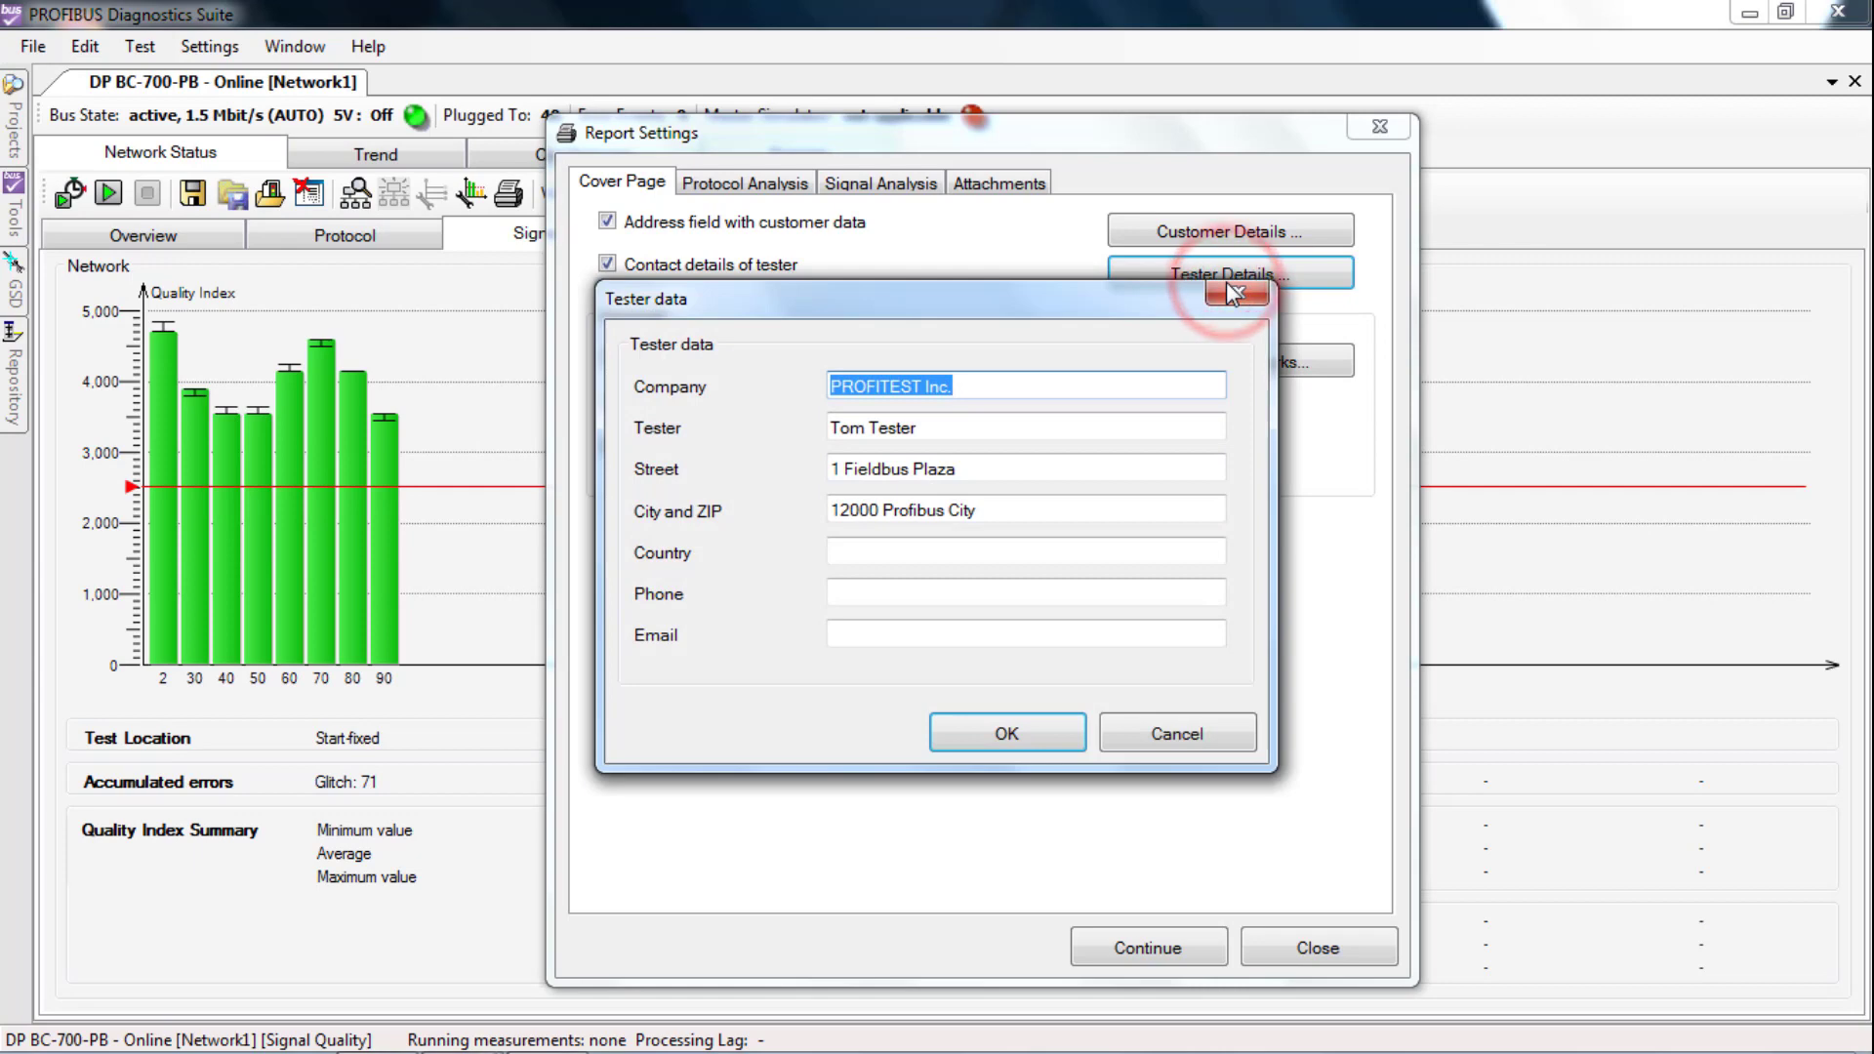
click(1032, 730)
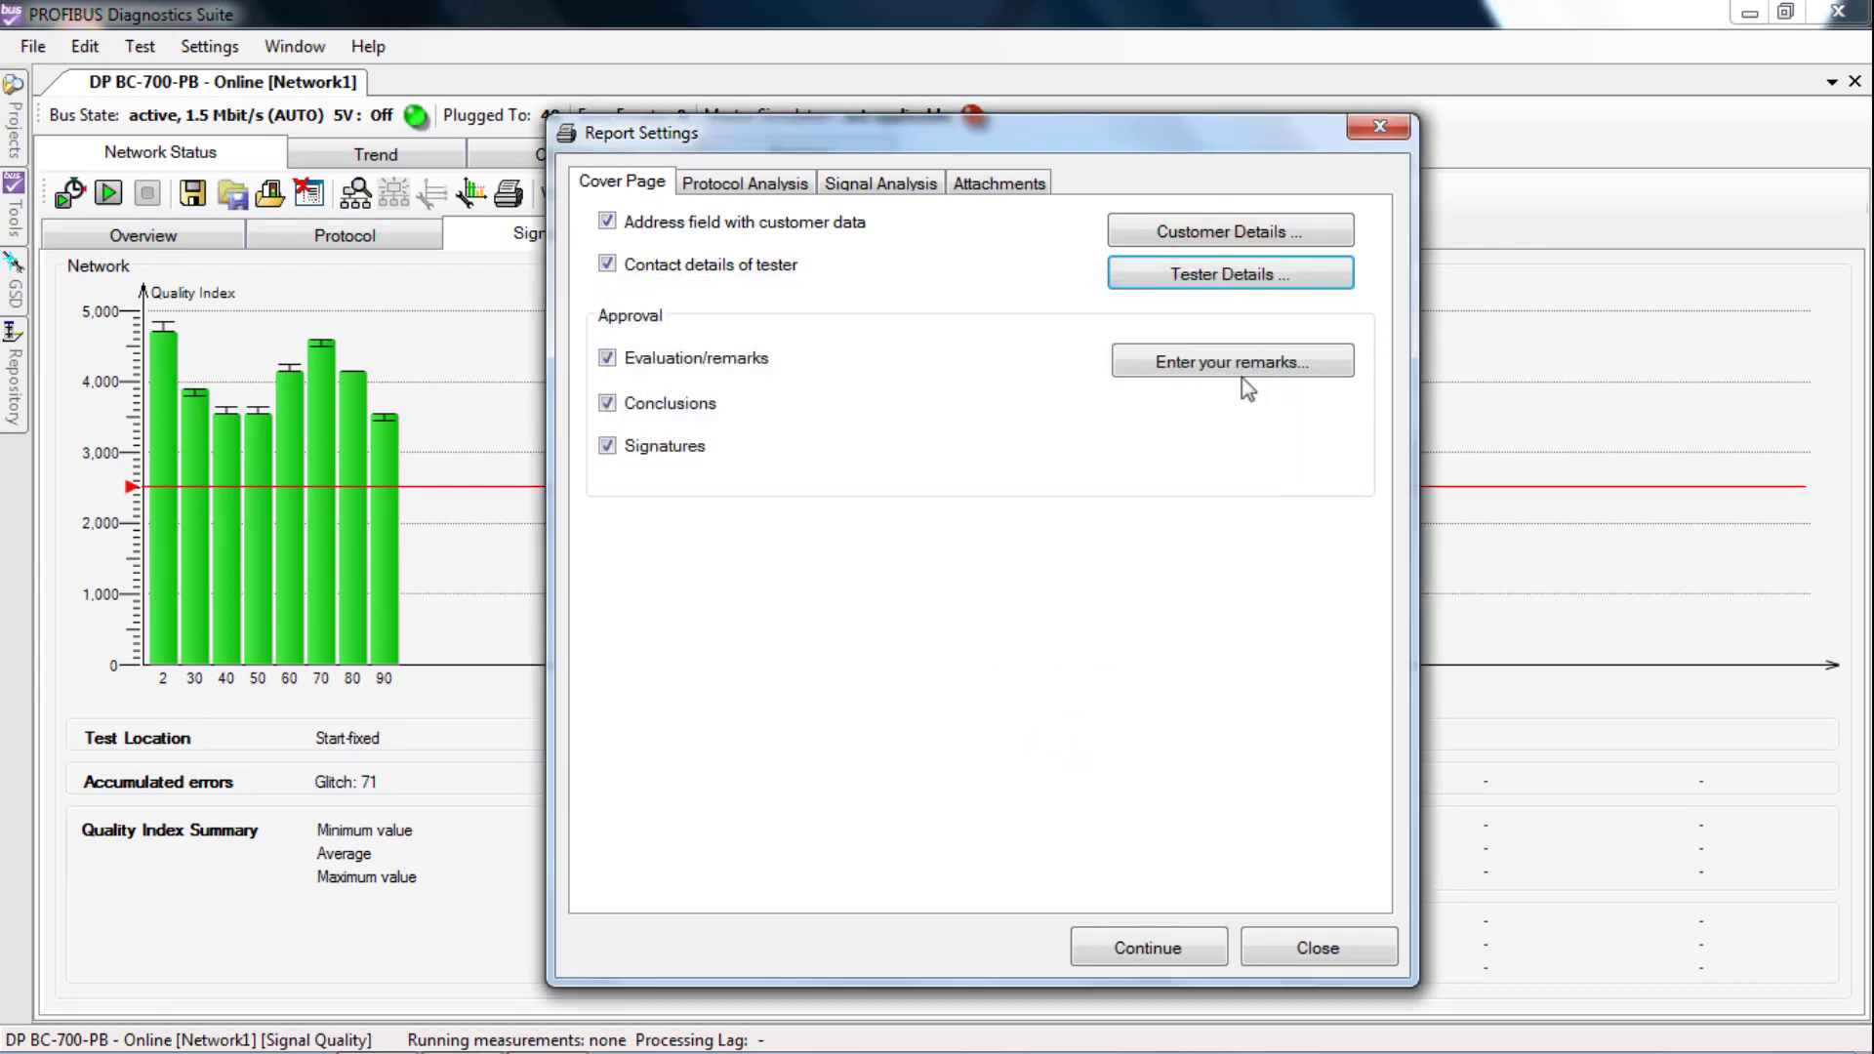
Enter the report remark 'Missing Termination at the Master'
click(1250, 363)
click(753, 284)
text(Missing)
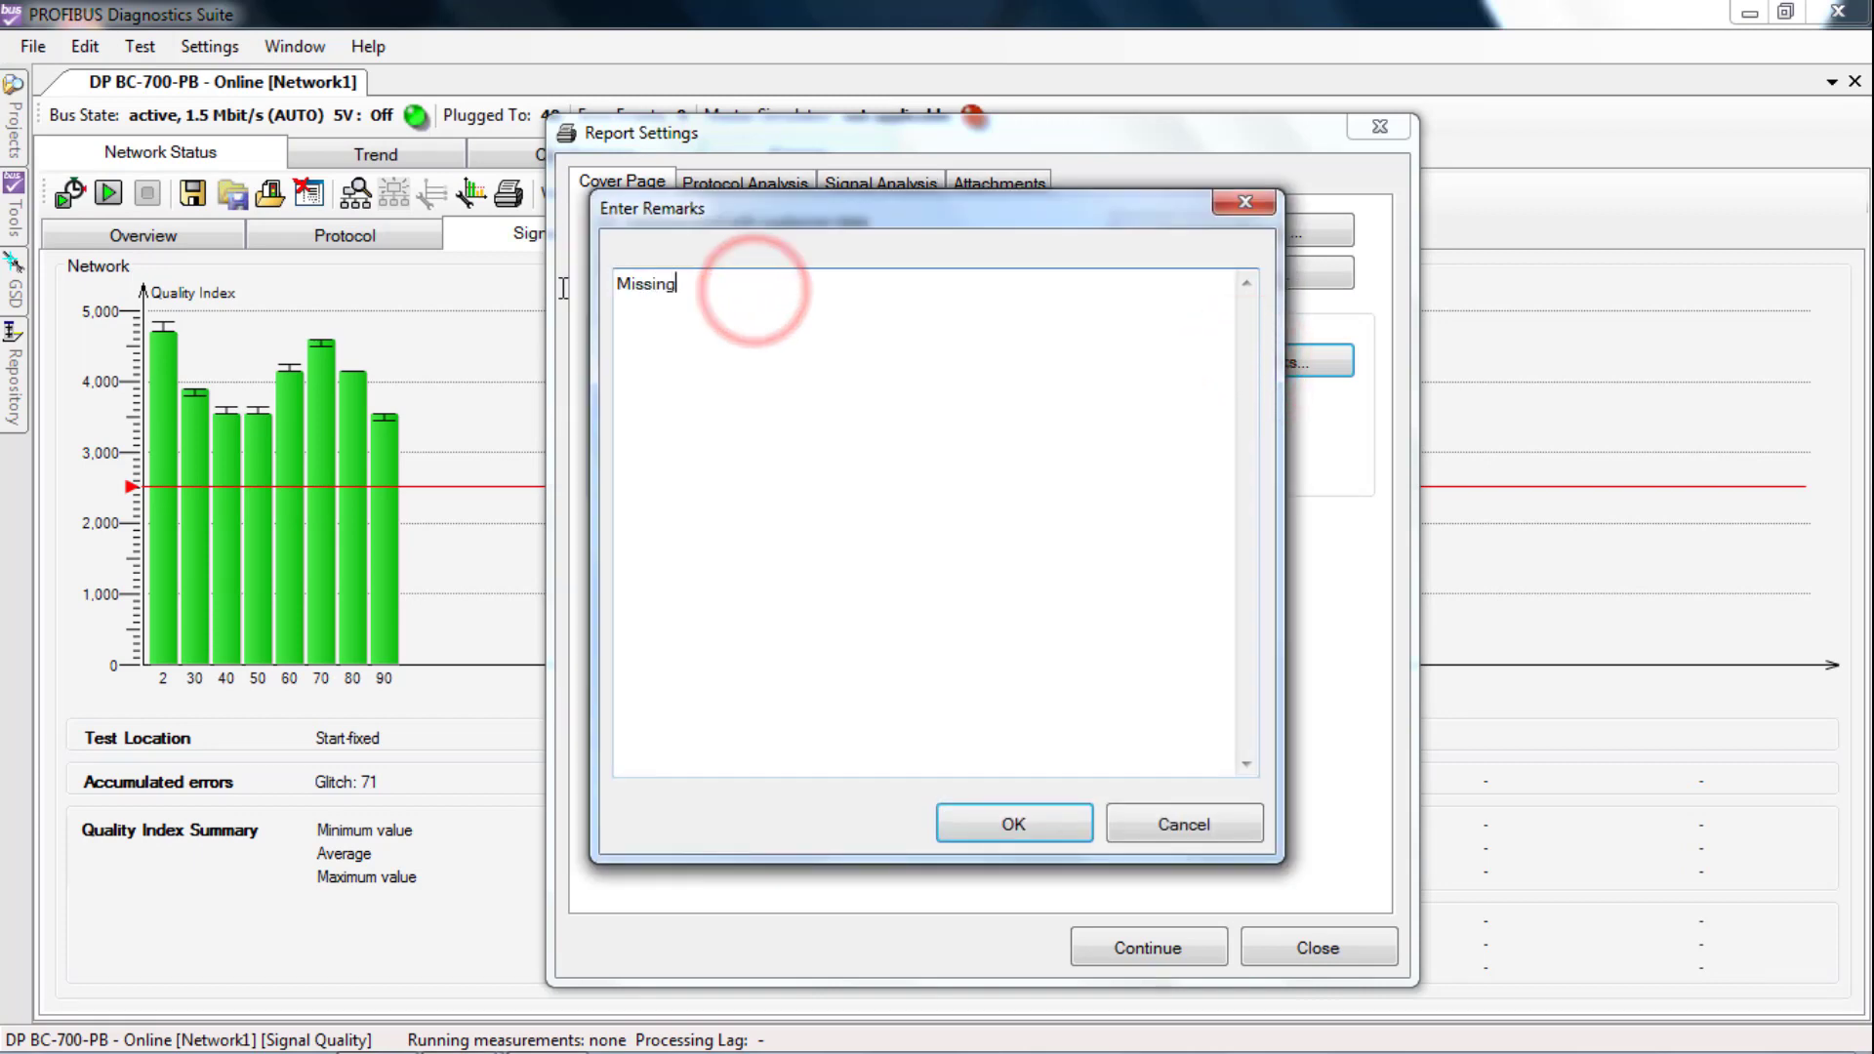
text( Termination at the Master)
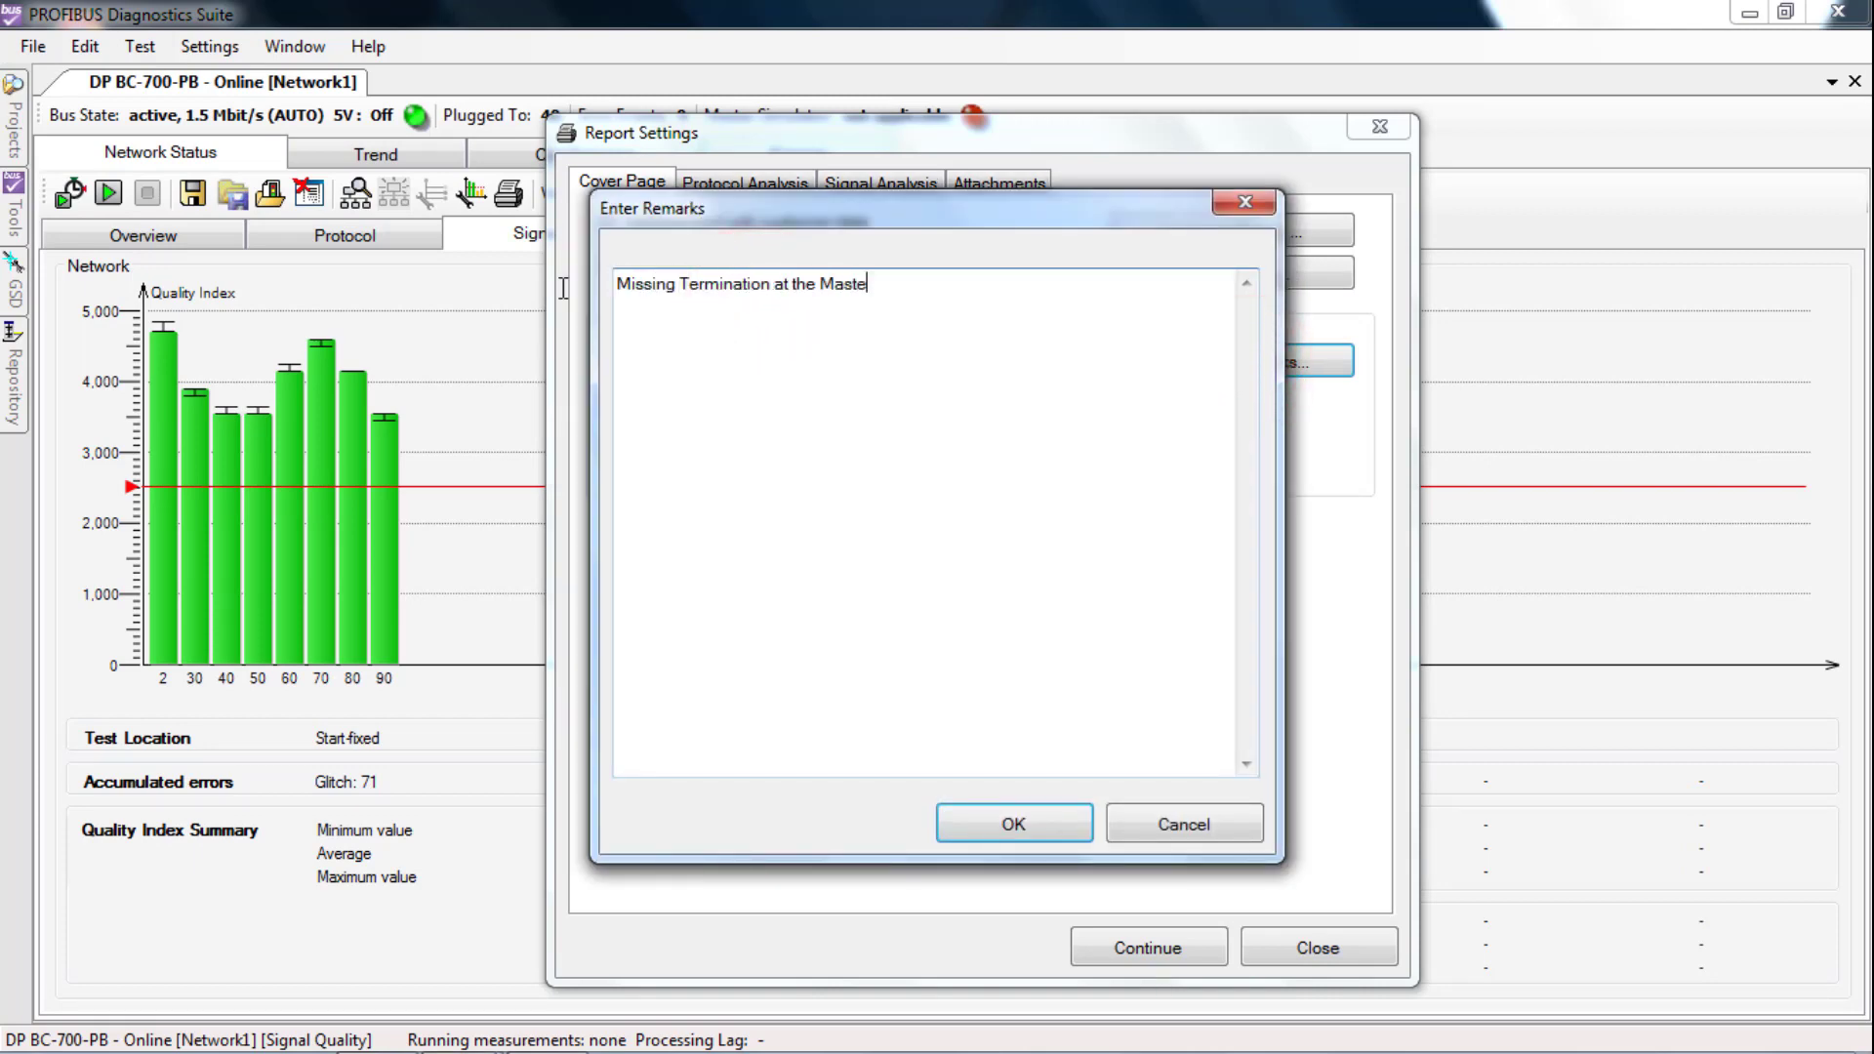
click(1042, 826)
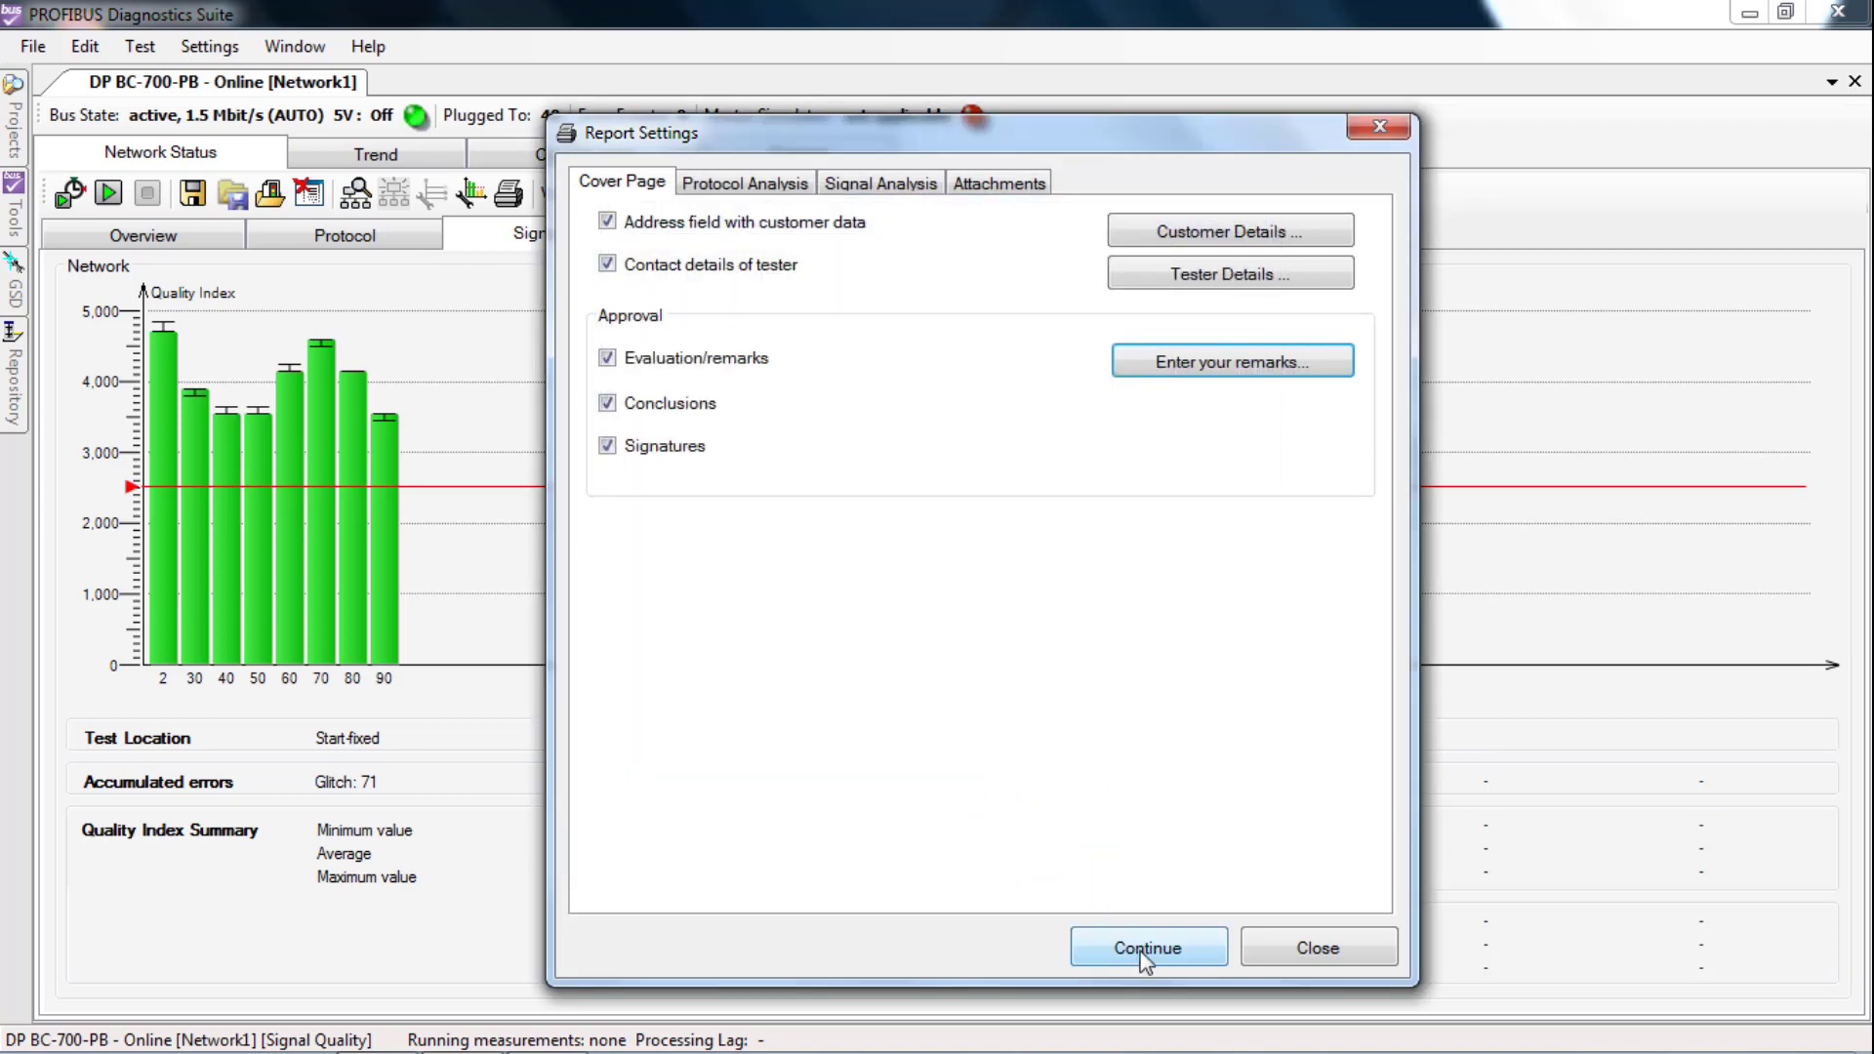
Generate the report, export it as a PDF to the reports folder, and close both windows
click(1140, 951)
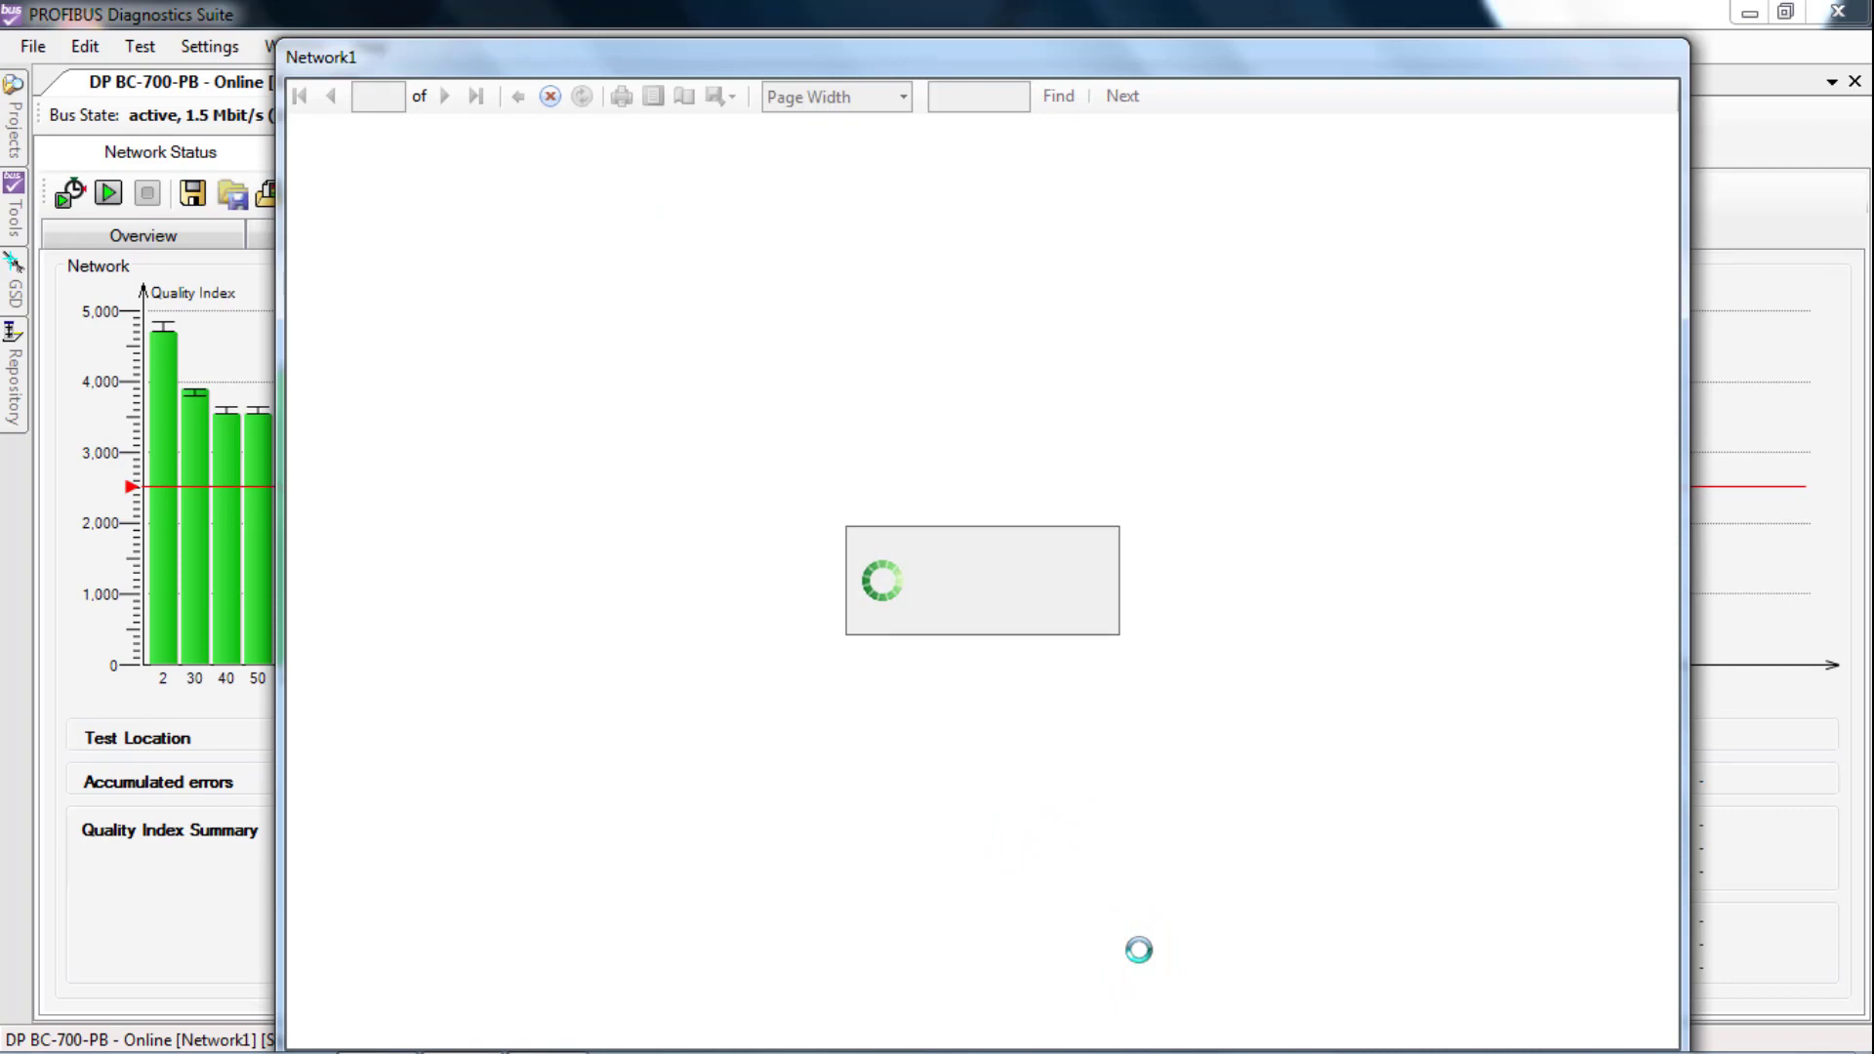
click(755, 97)
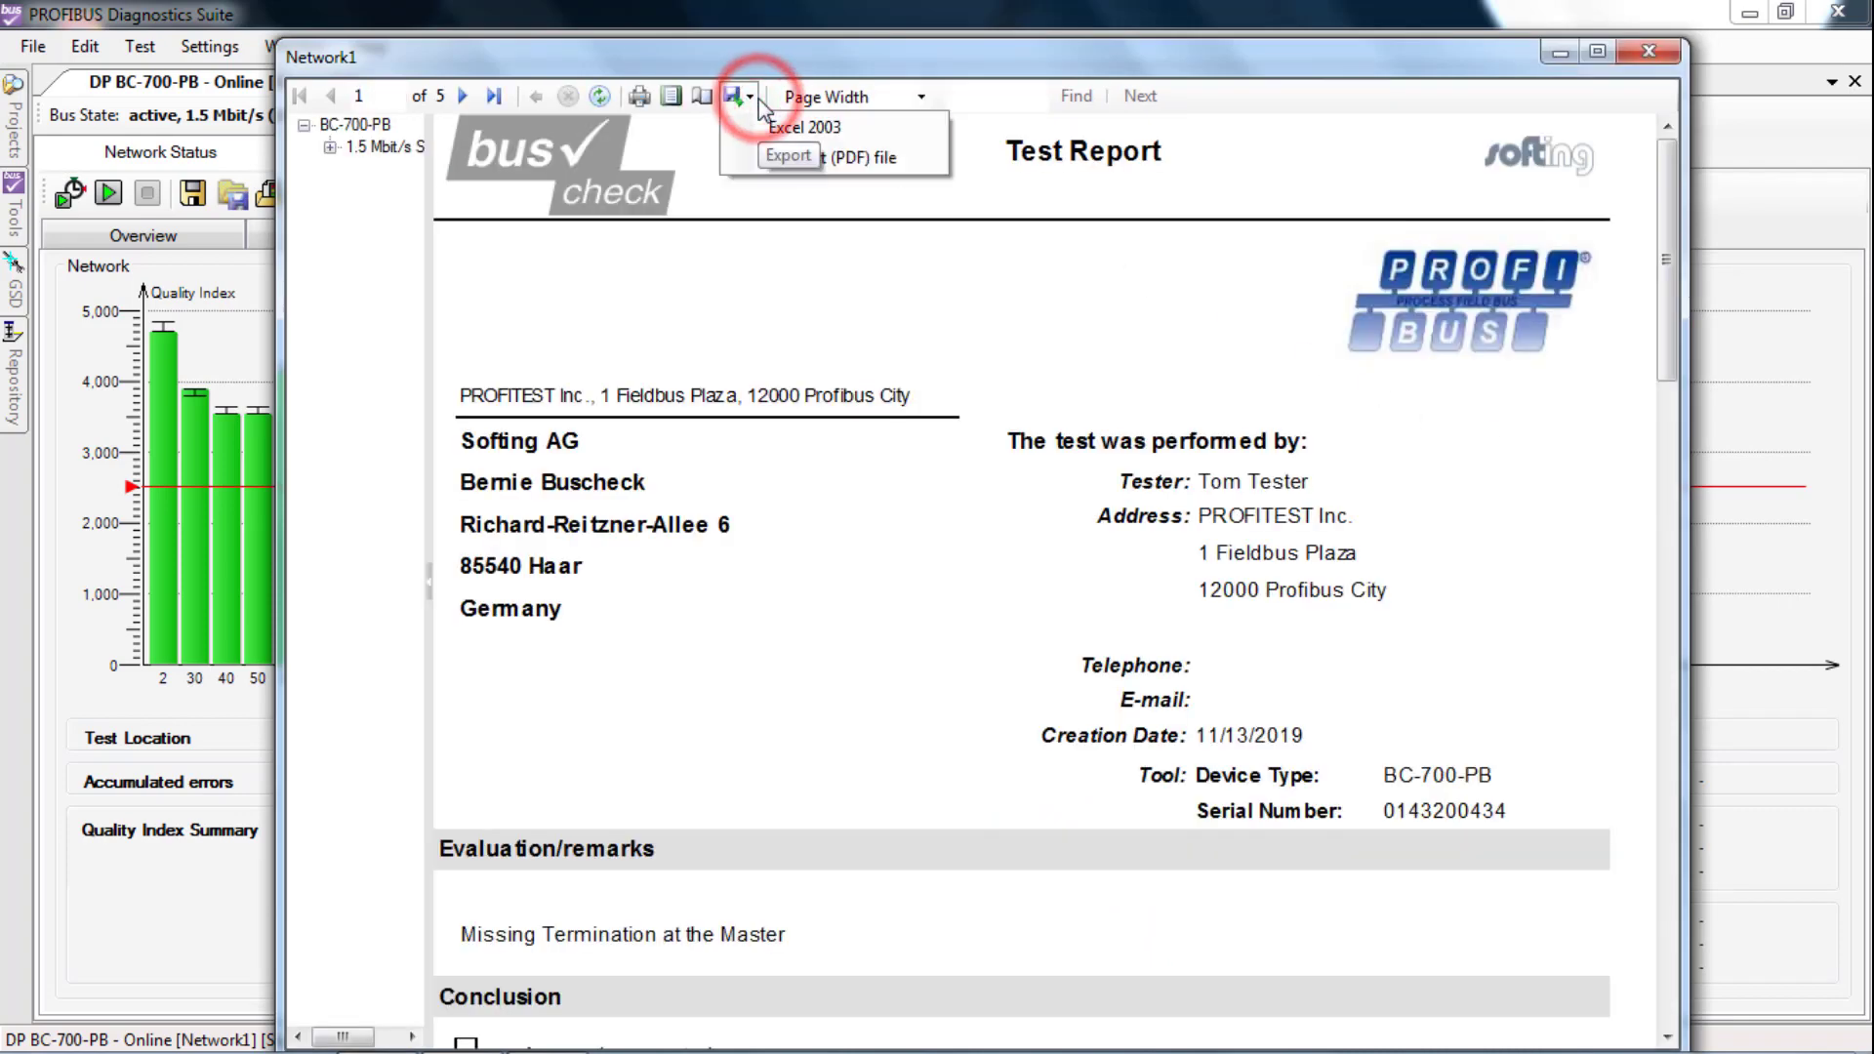
click(788, 160)
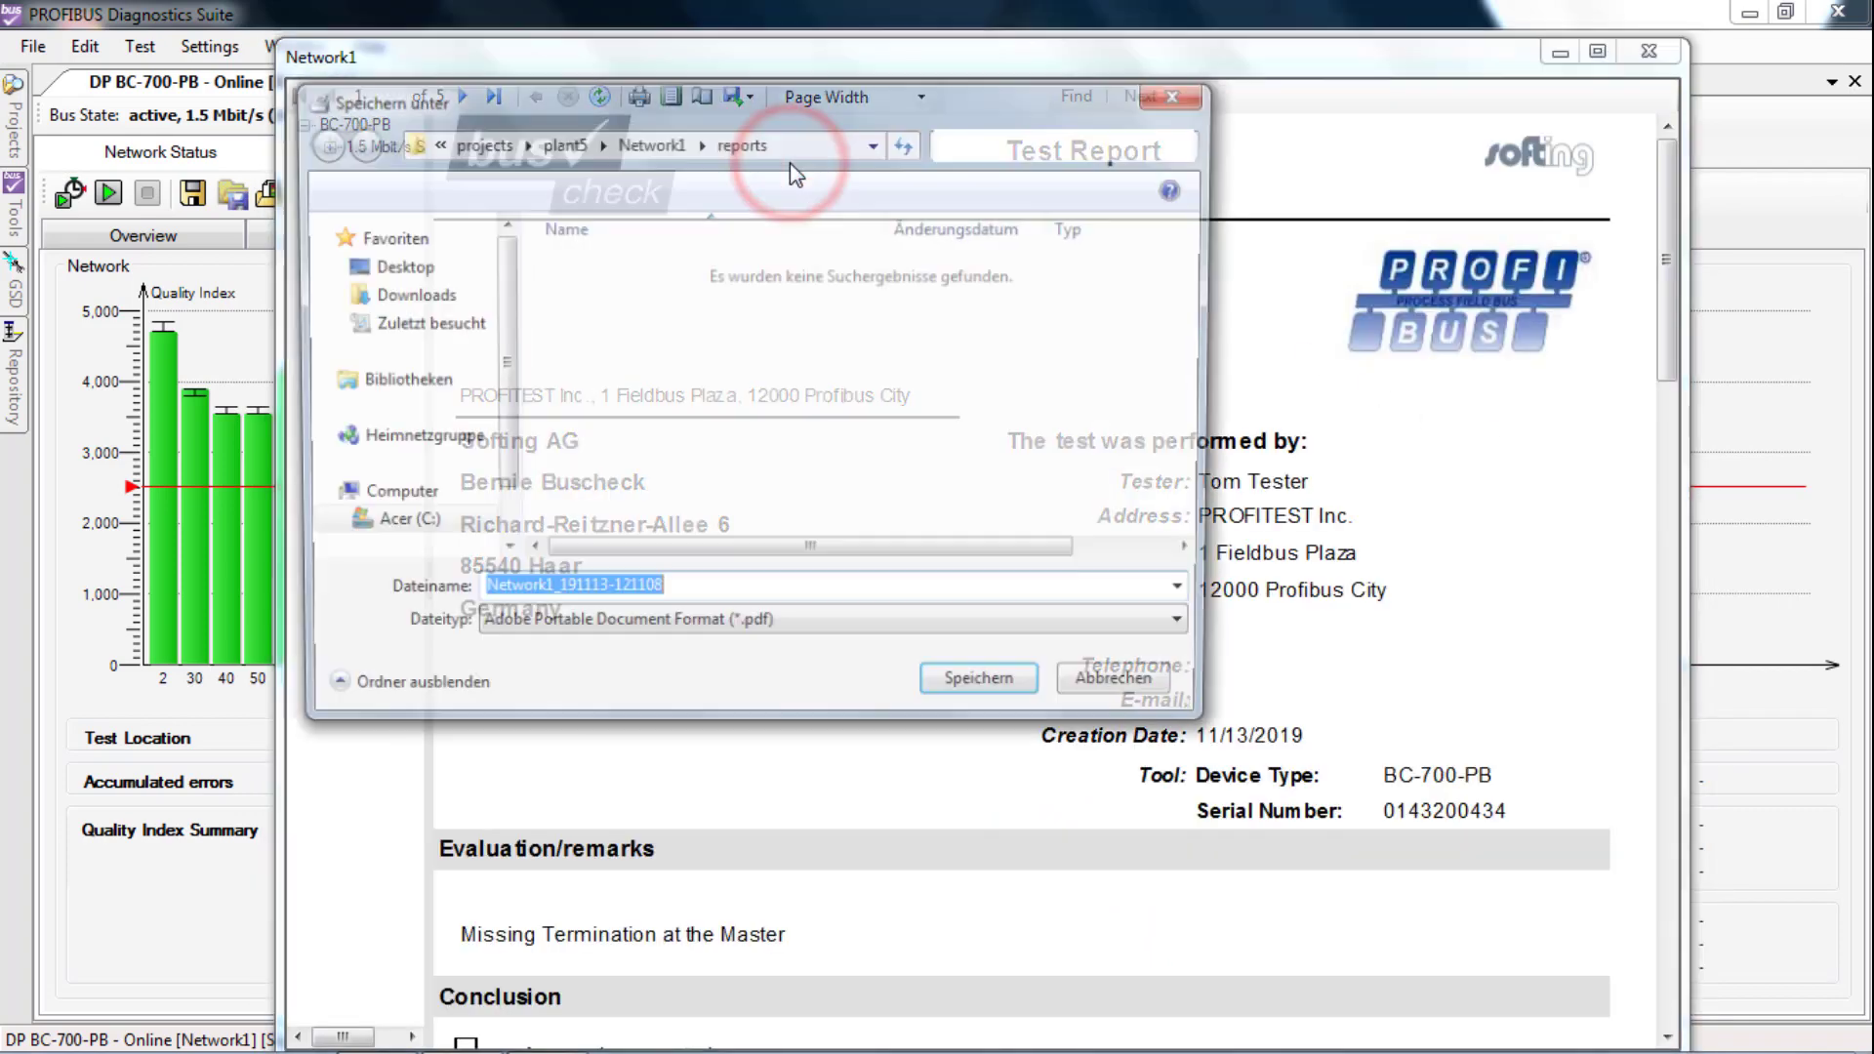
click(988, 691)
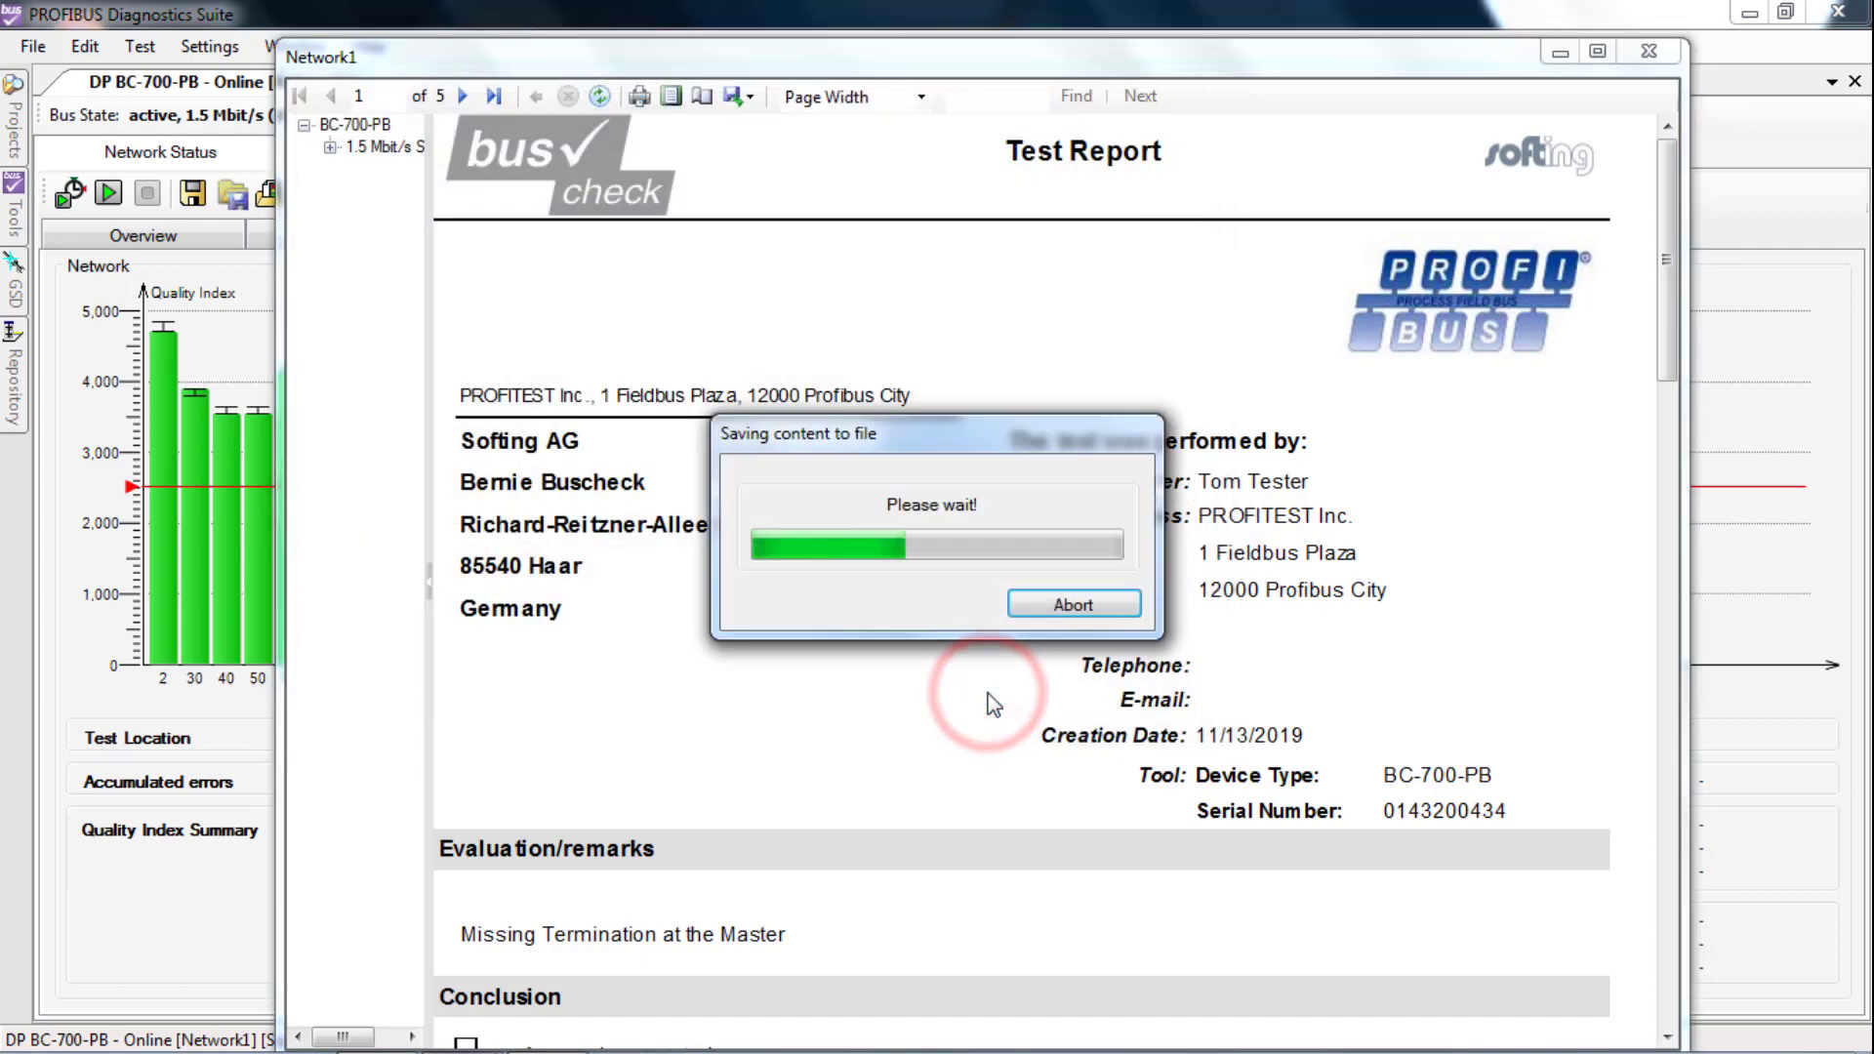
click(1649, 51)
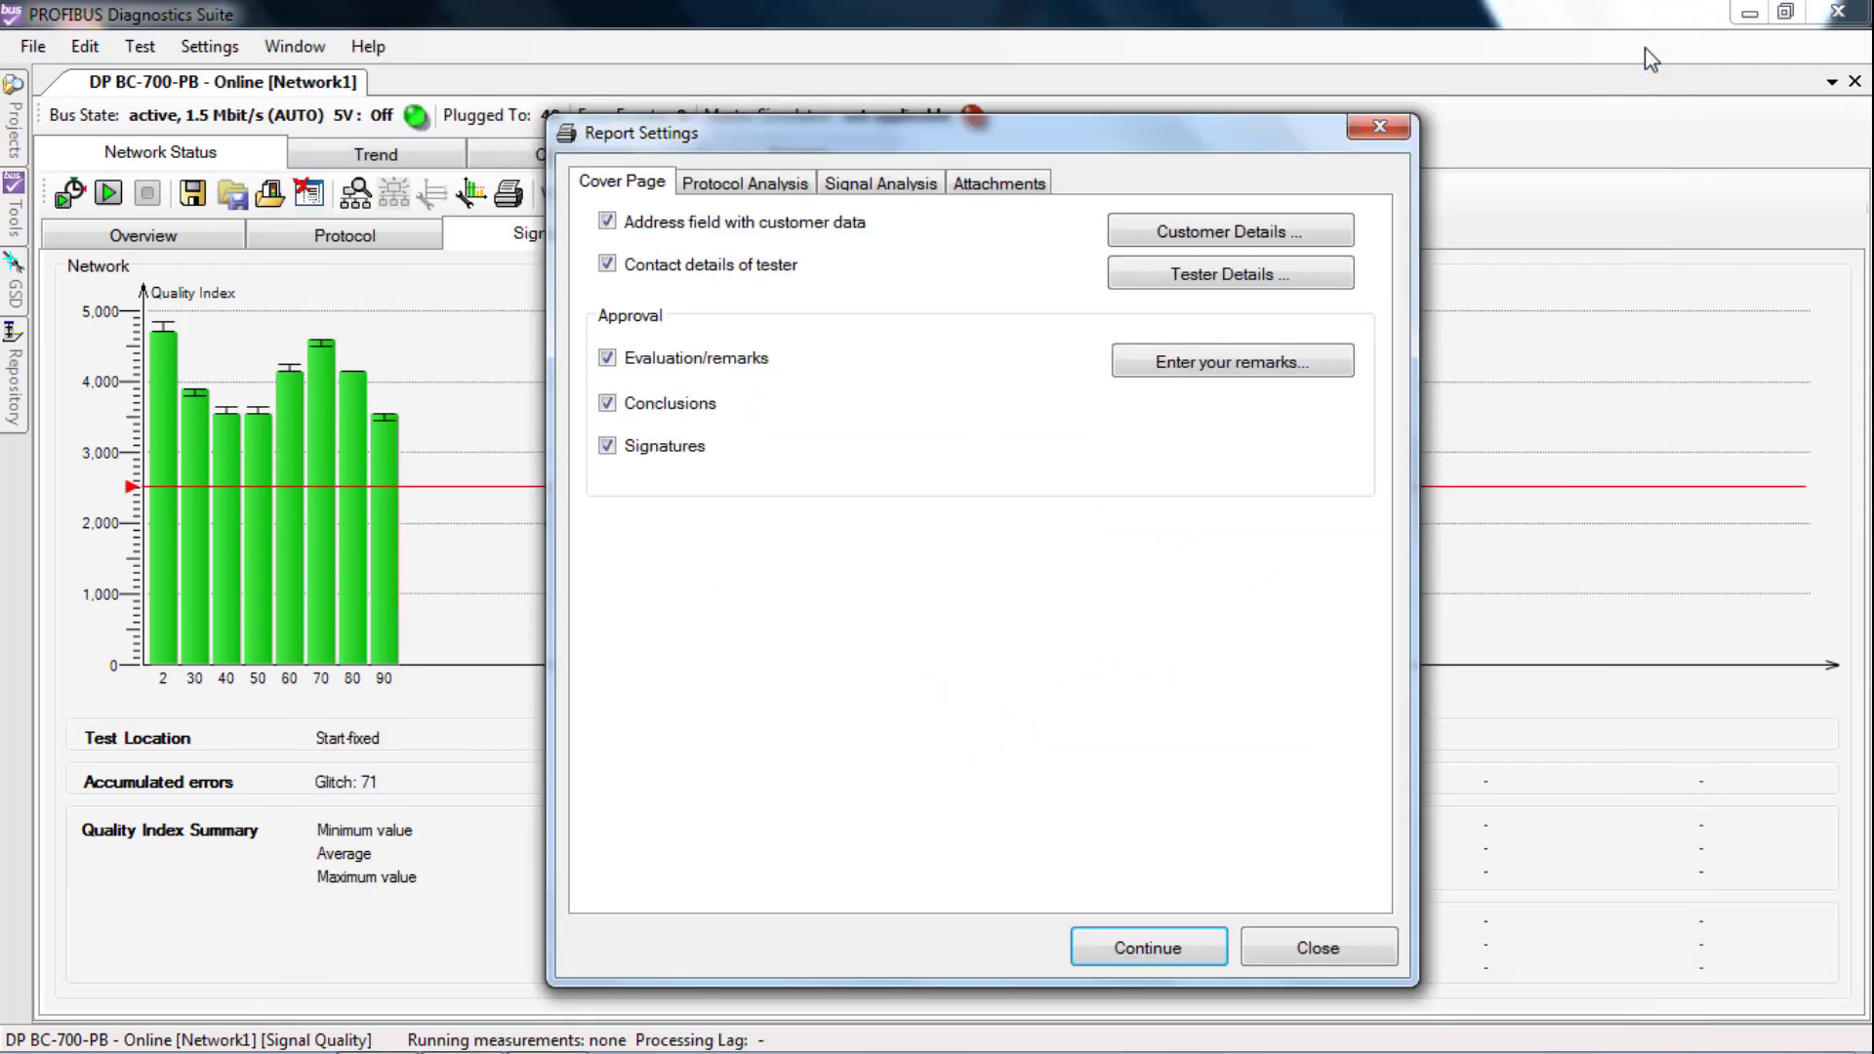
click(1379, 127)
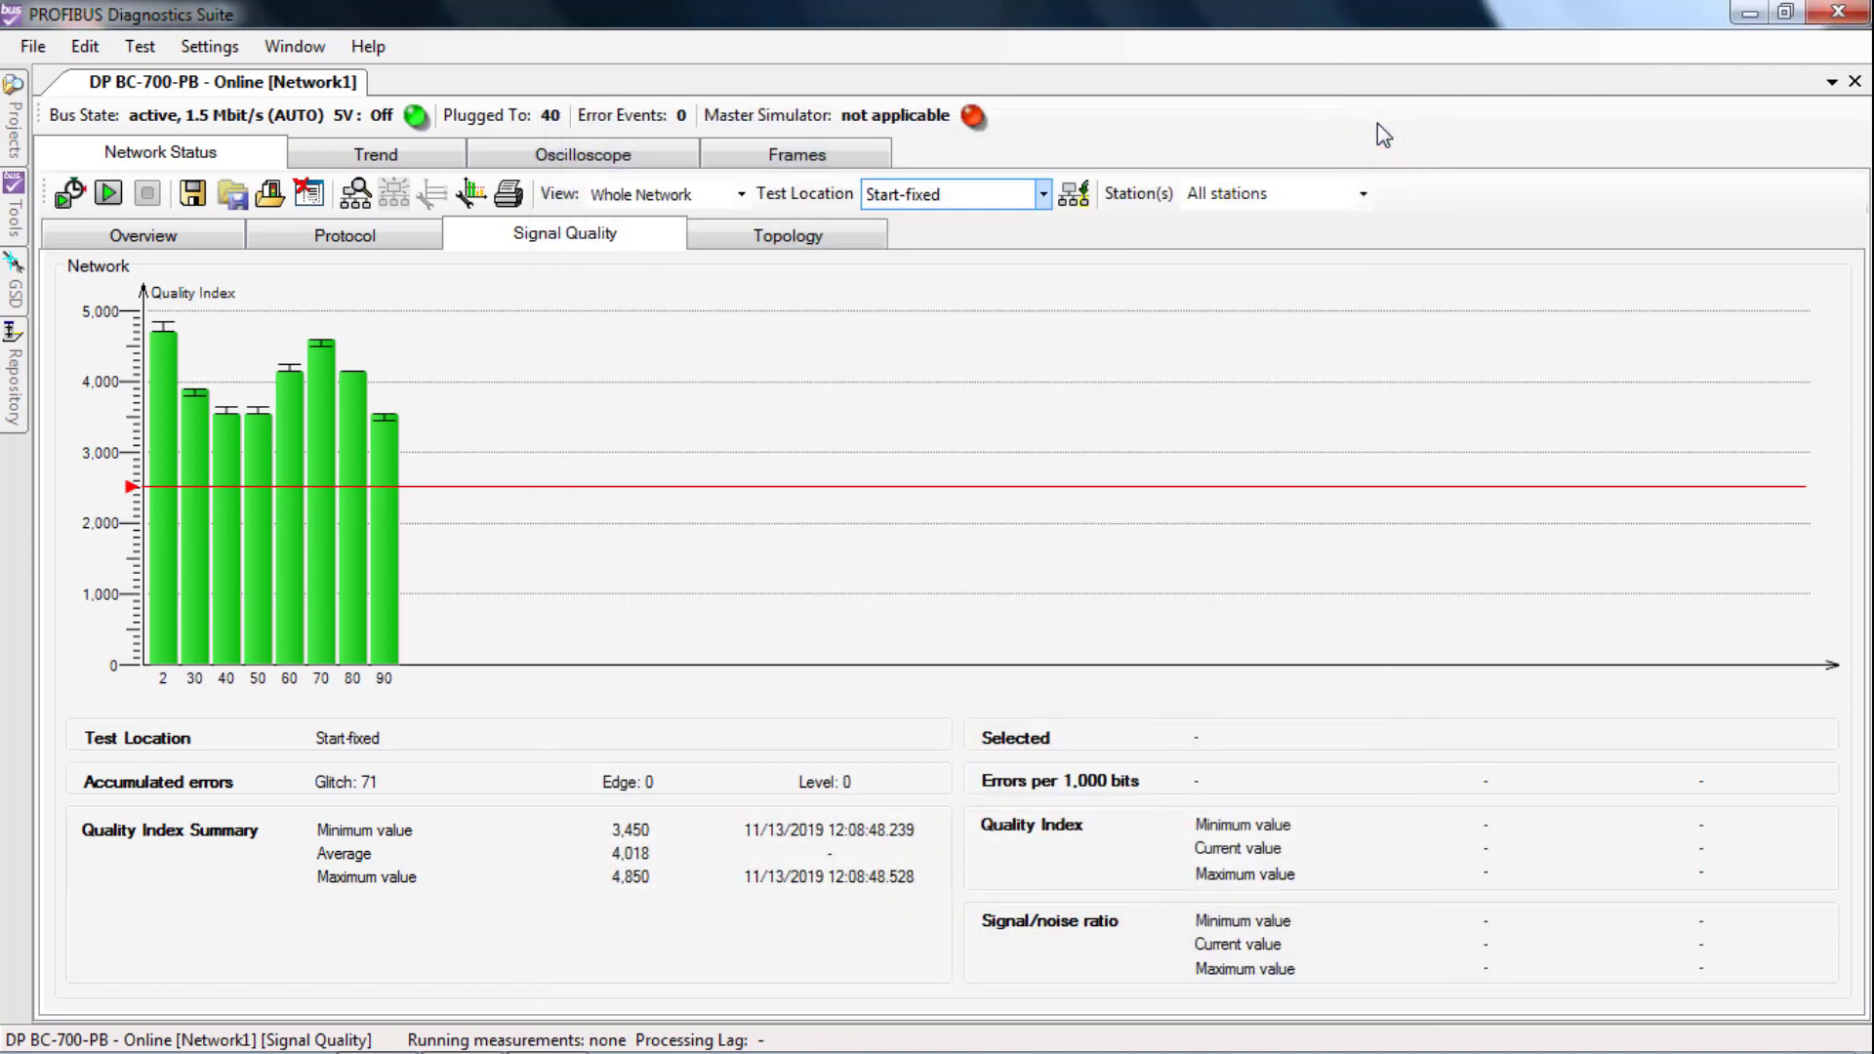
Open Network1_191113-121108.pdf from plant5 > Network1 > Reports in the project tree
mouse_move(10, 127)
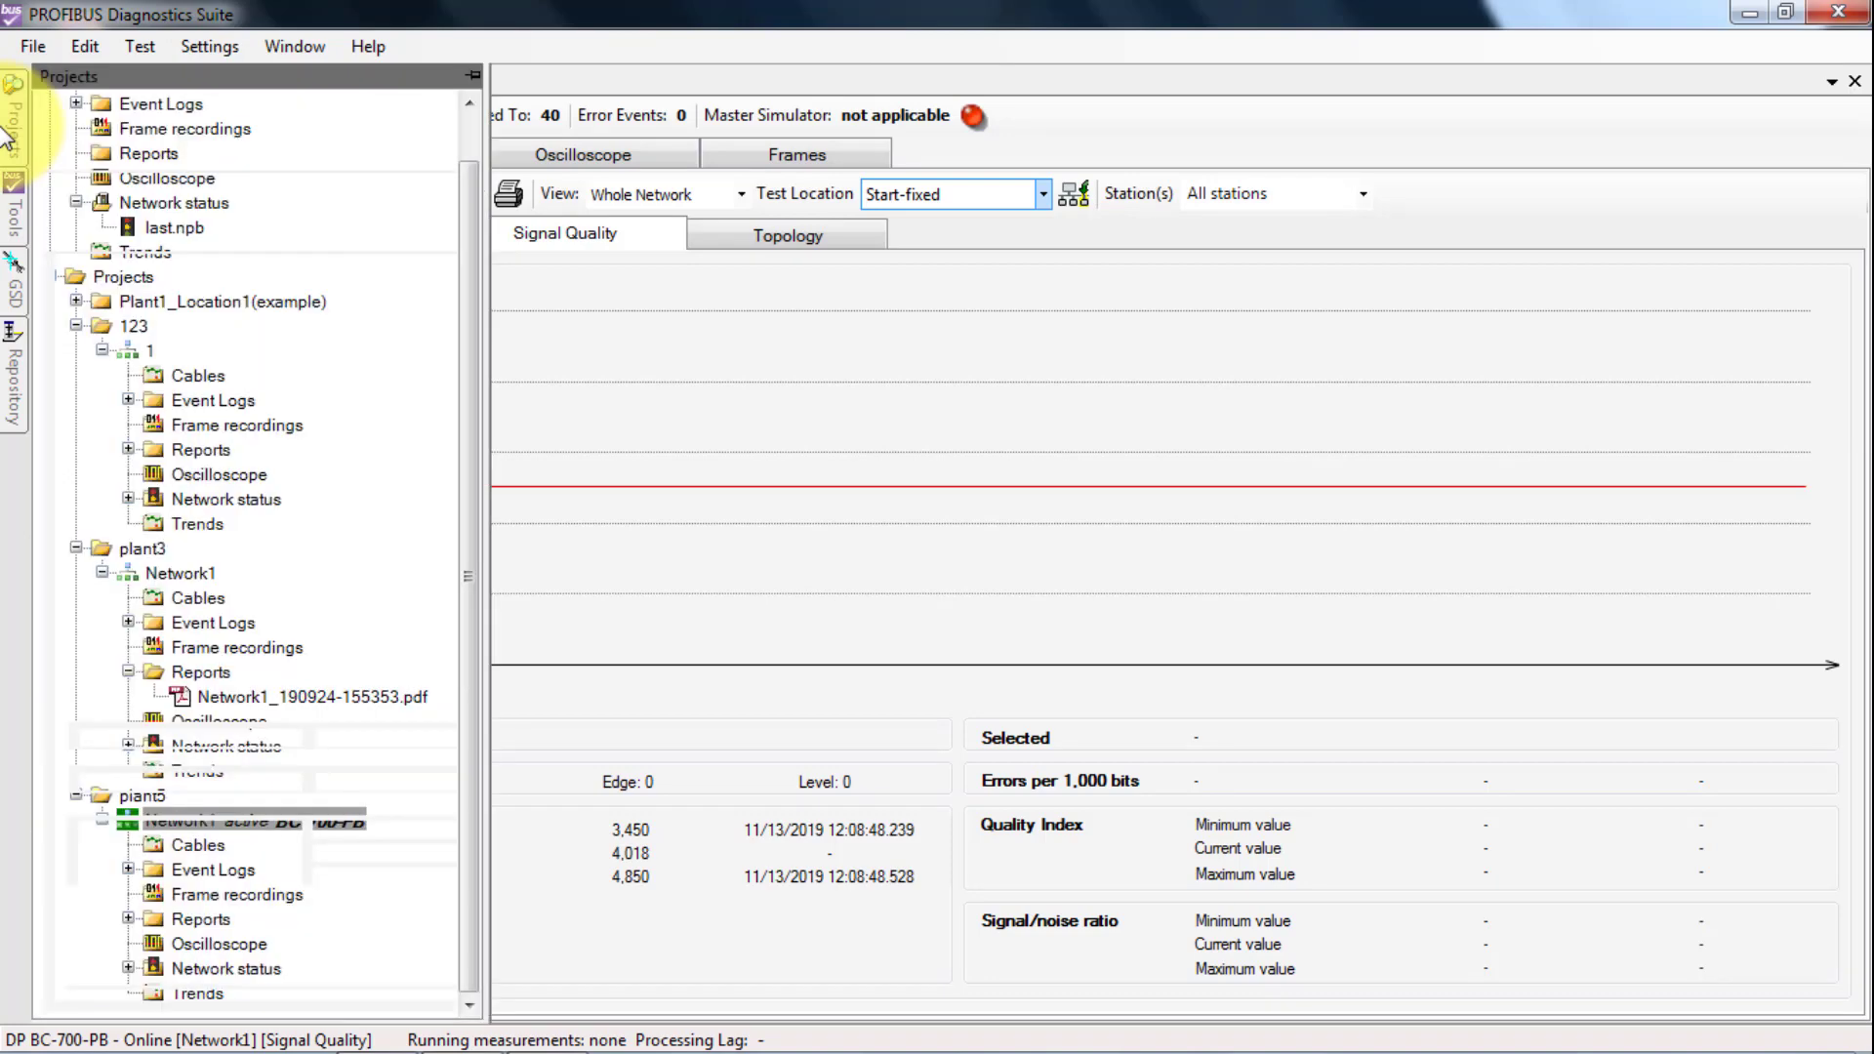
click(128, 920)
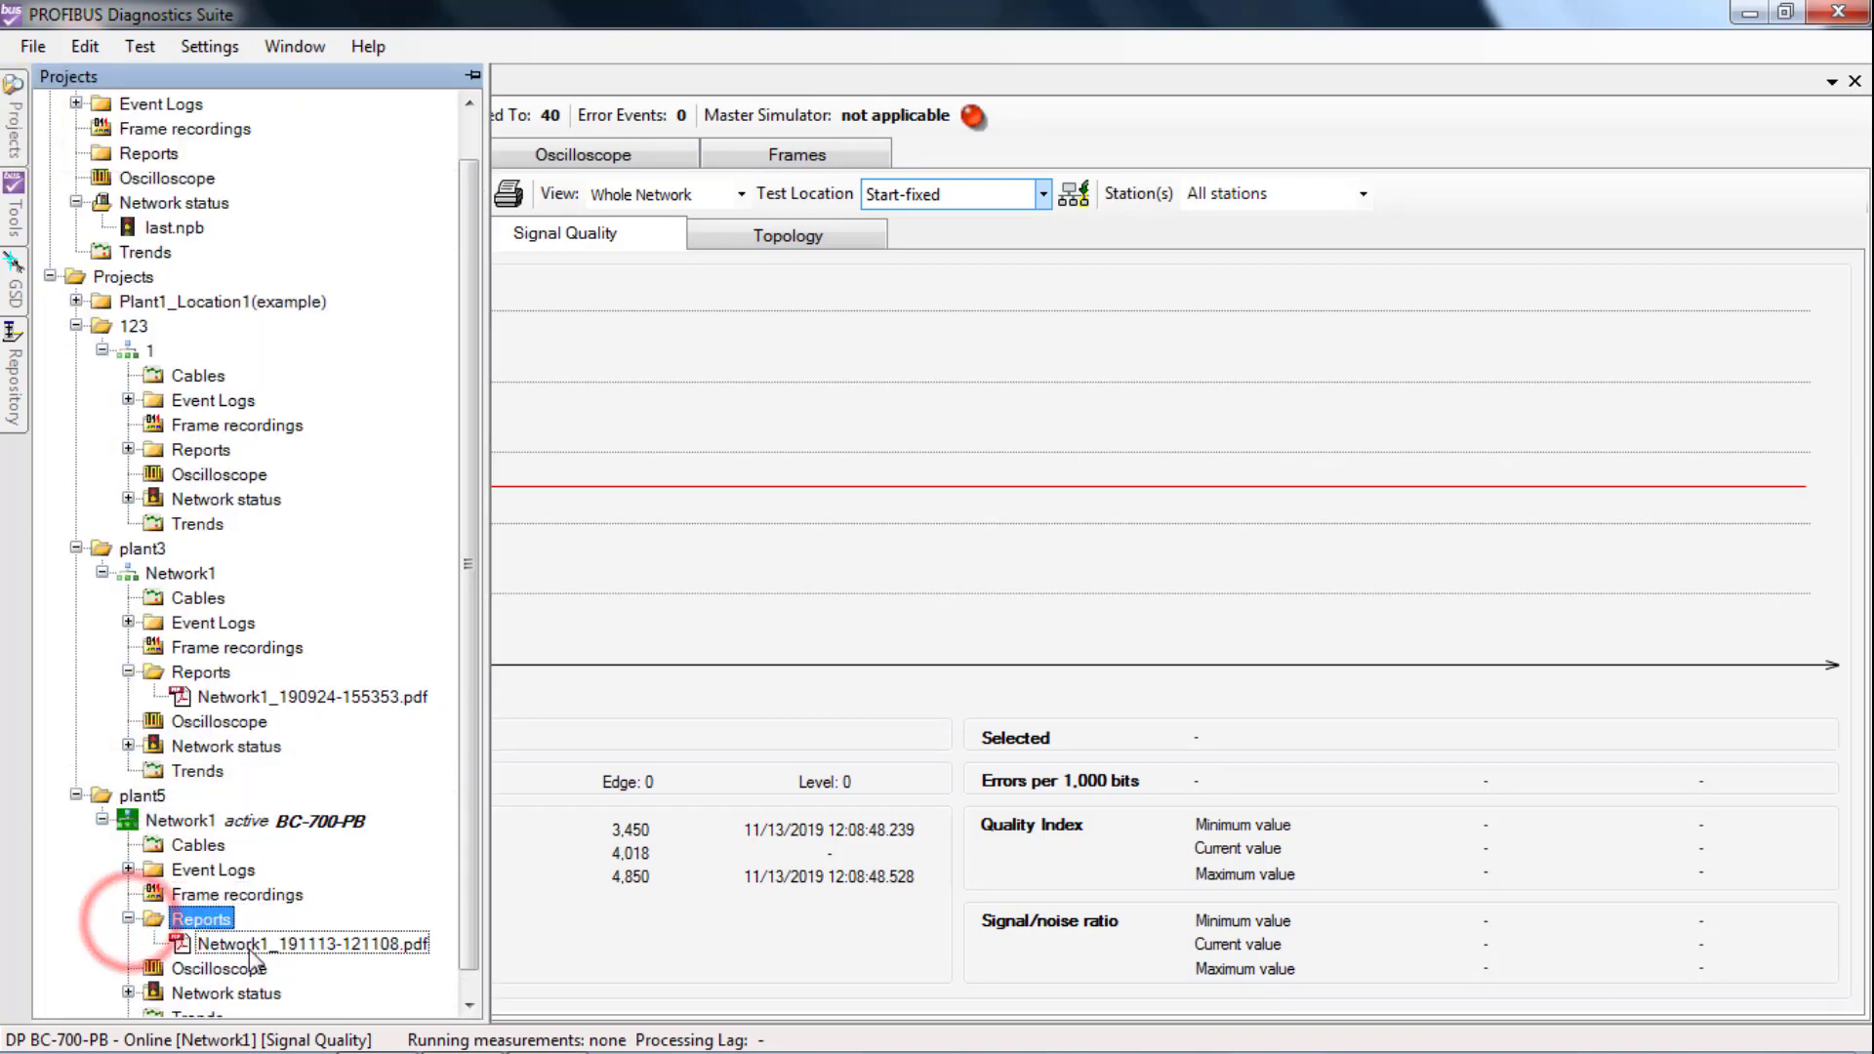
click(251, 952)
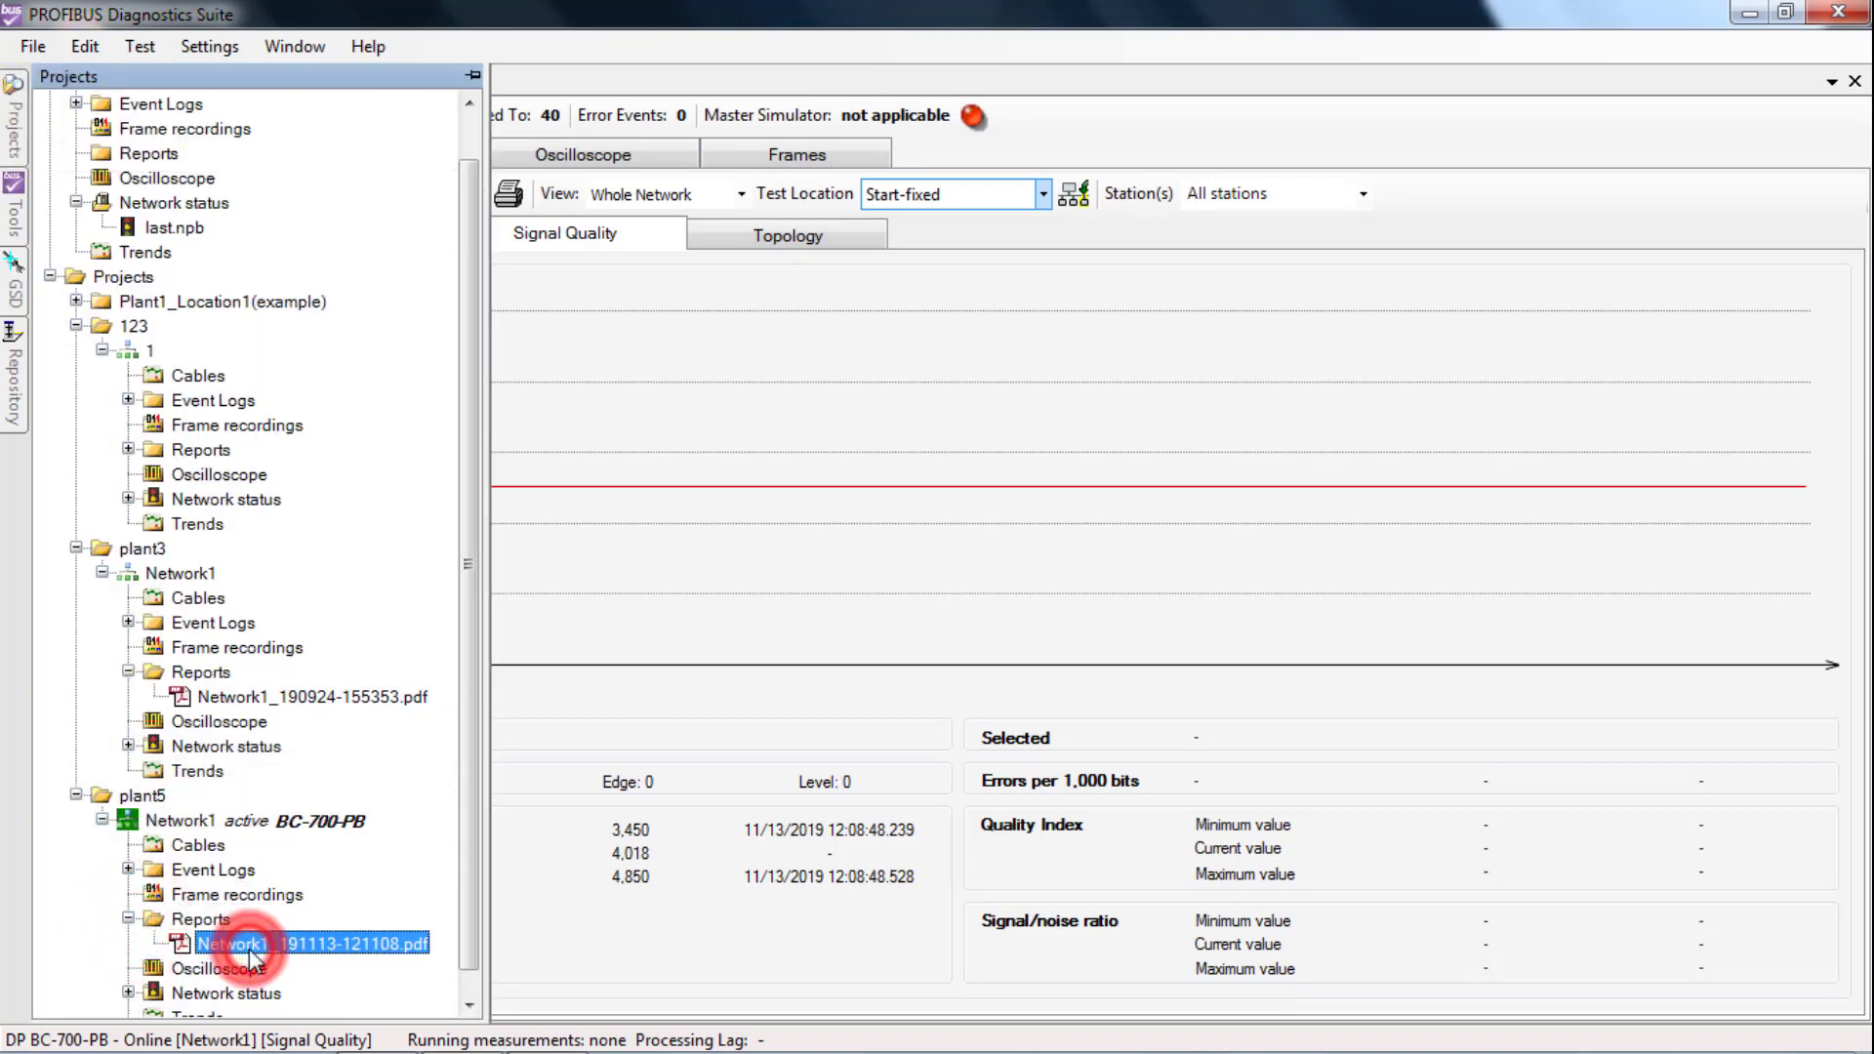
double_click(251, 952)
Page through the first pages of the saved test report in Adobe Reader
click(248, 952)
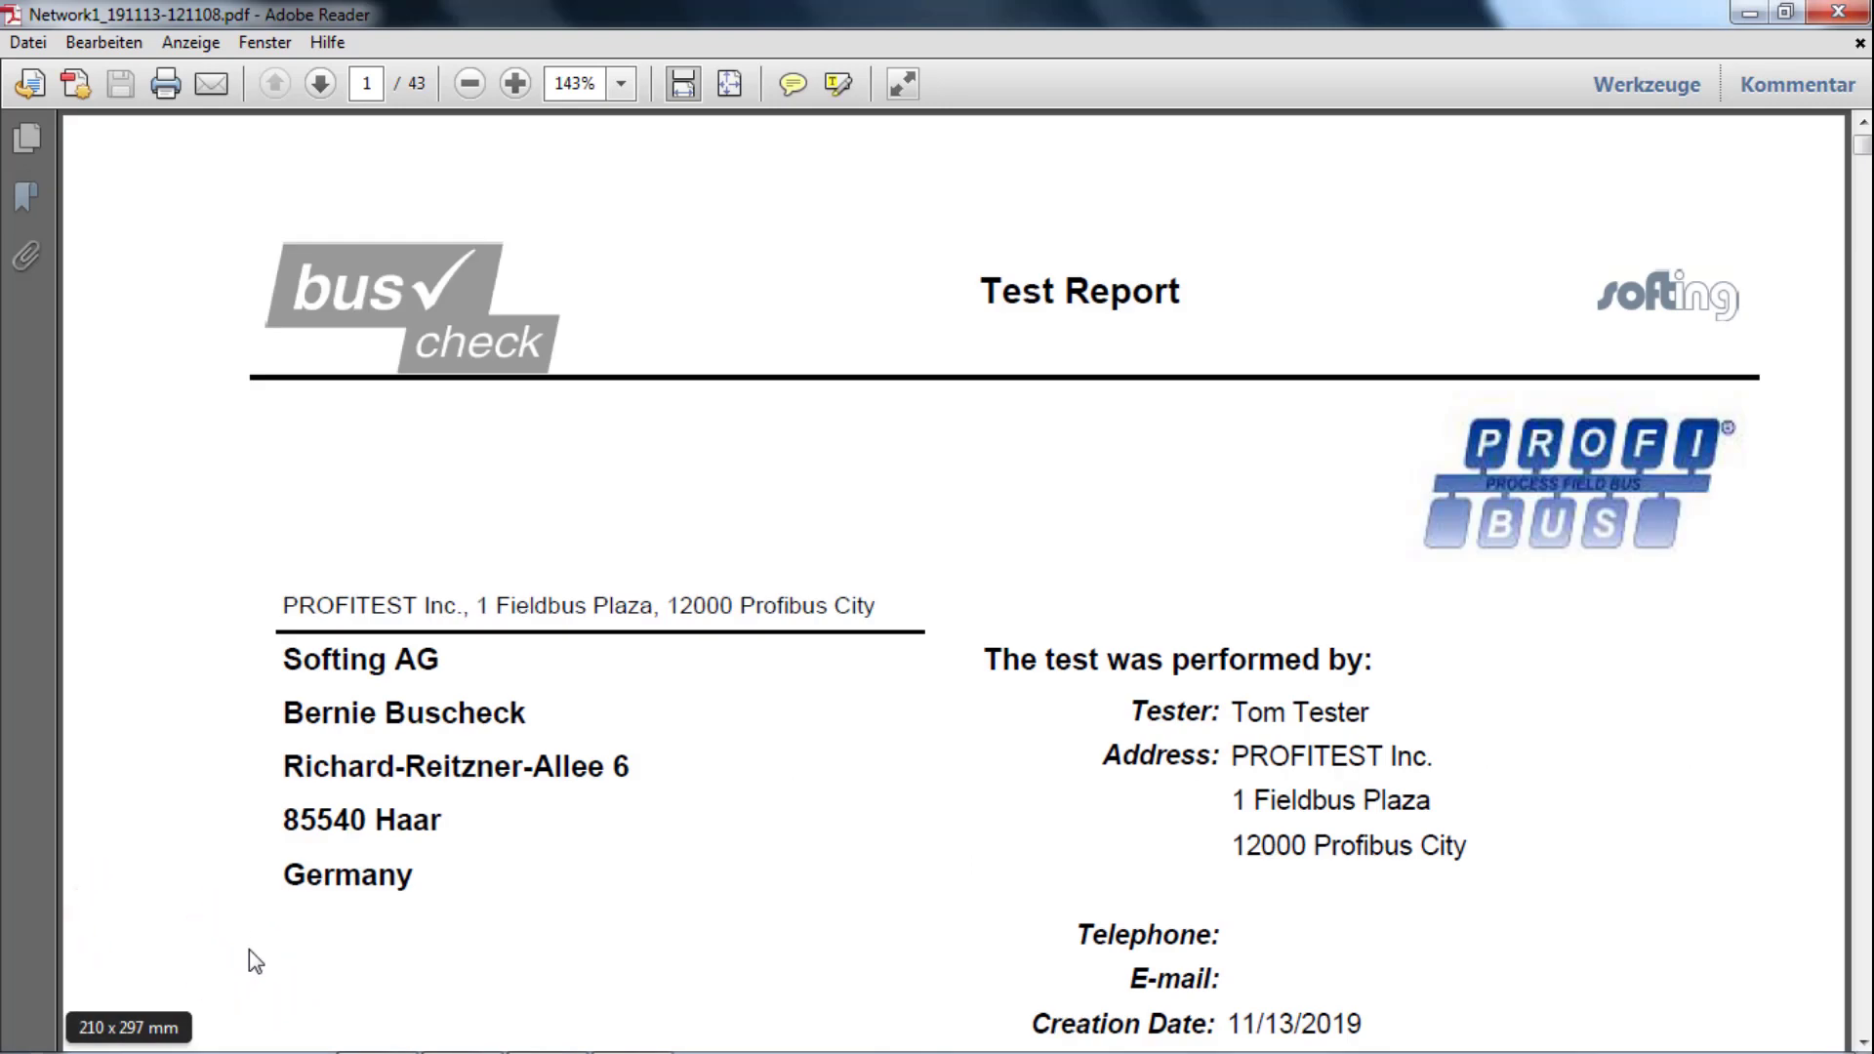
scroll(249, 949, down, 5)
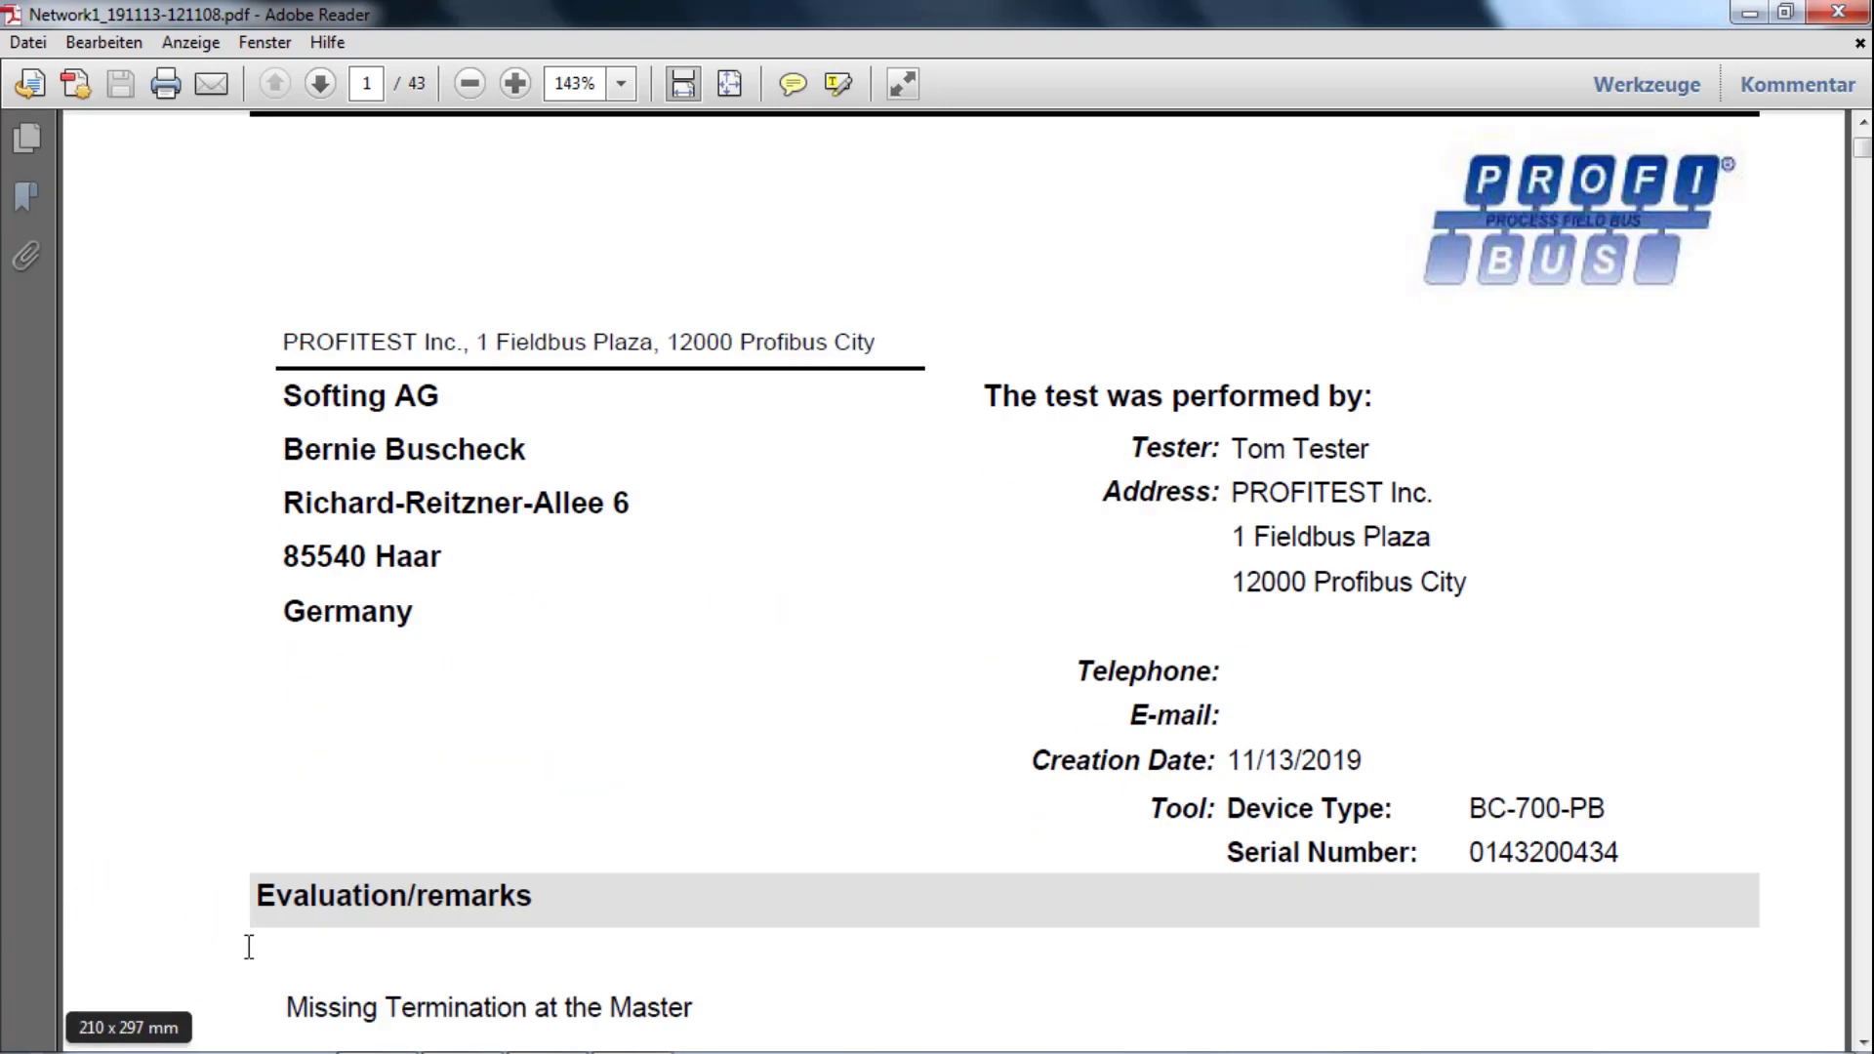
scroll(248, 949, down, 12)
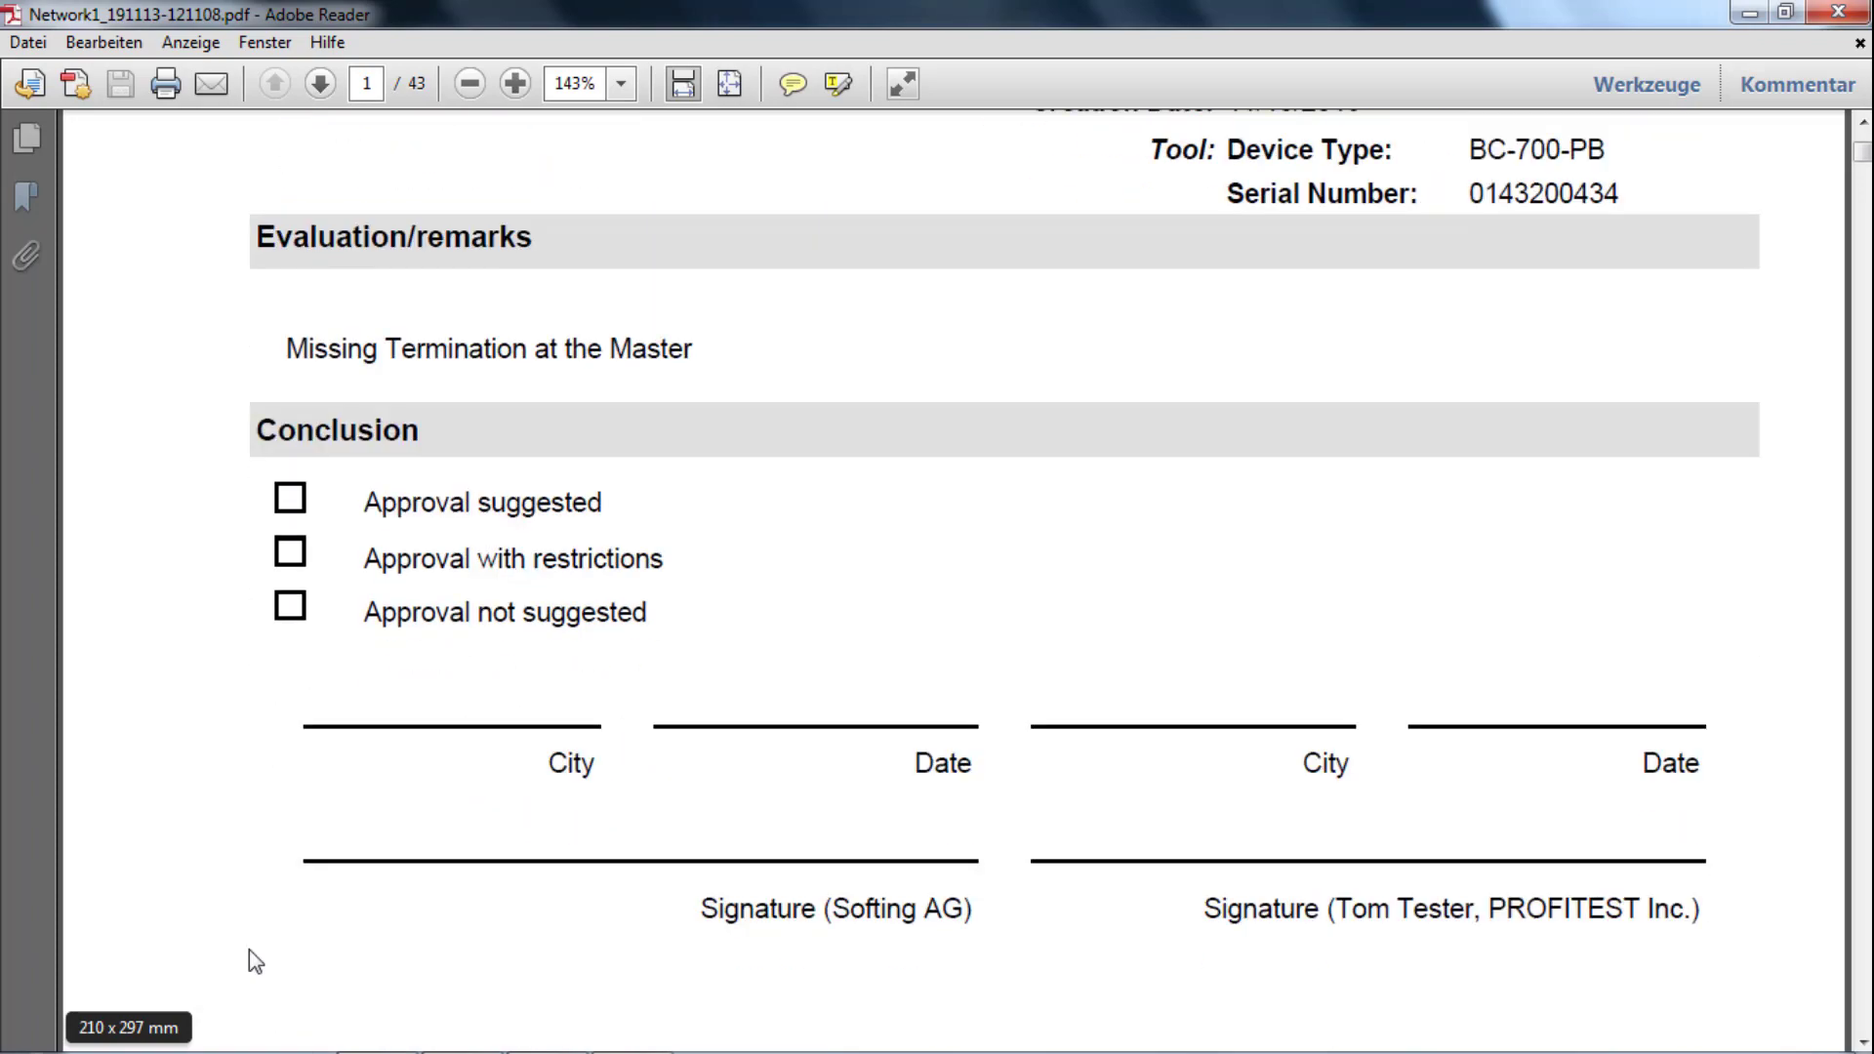
scroll(315, 799, down, 1)
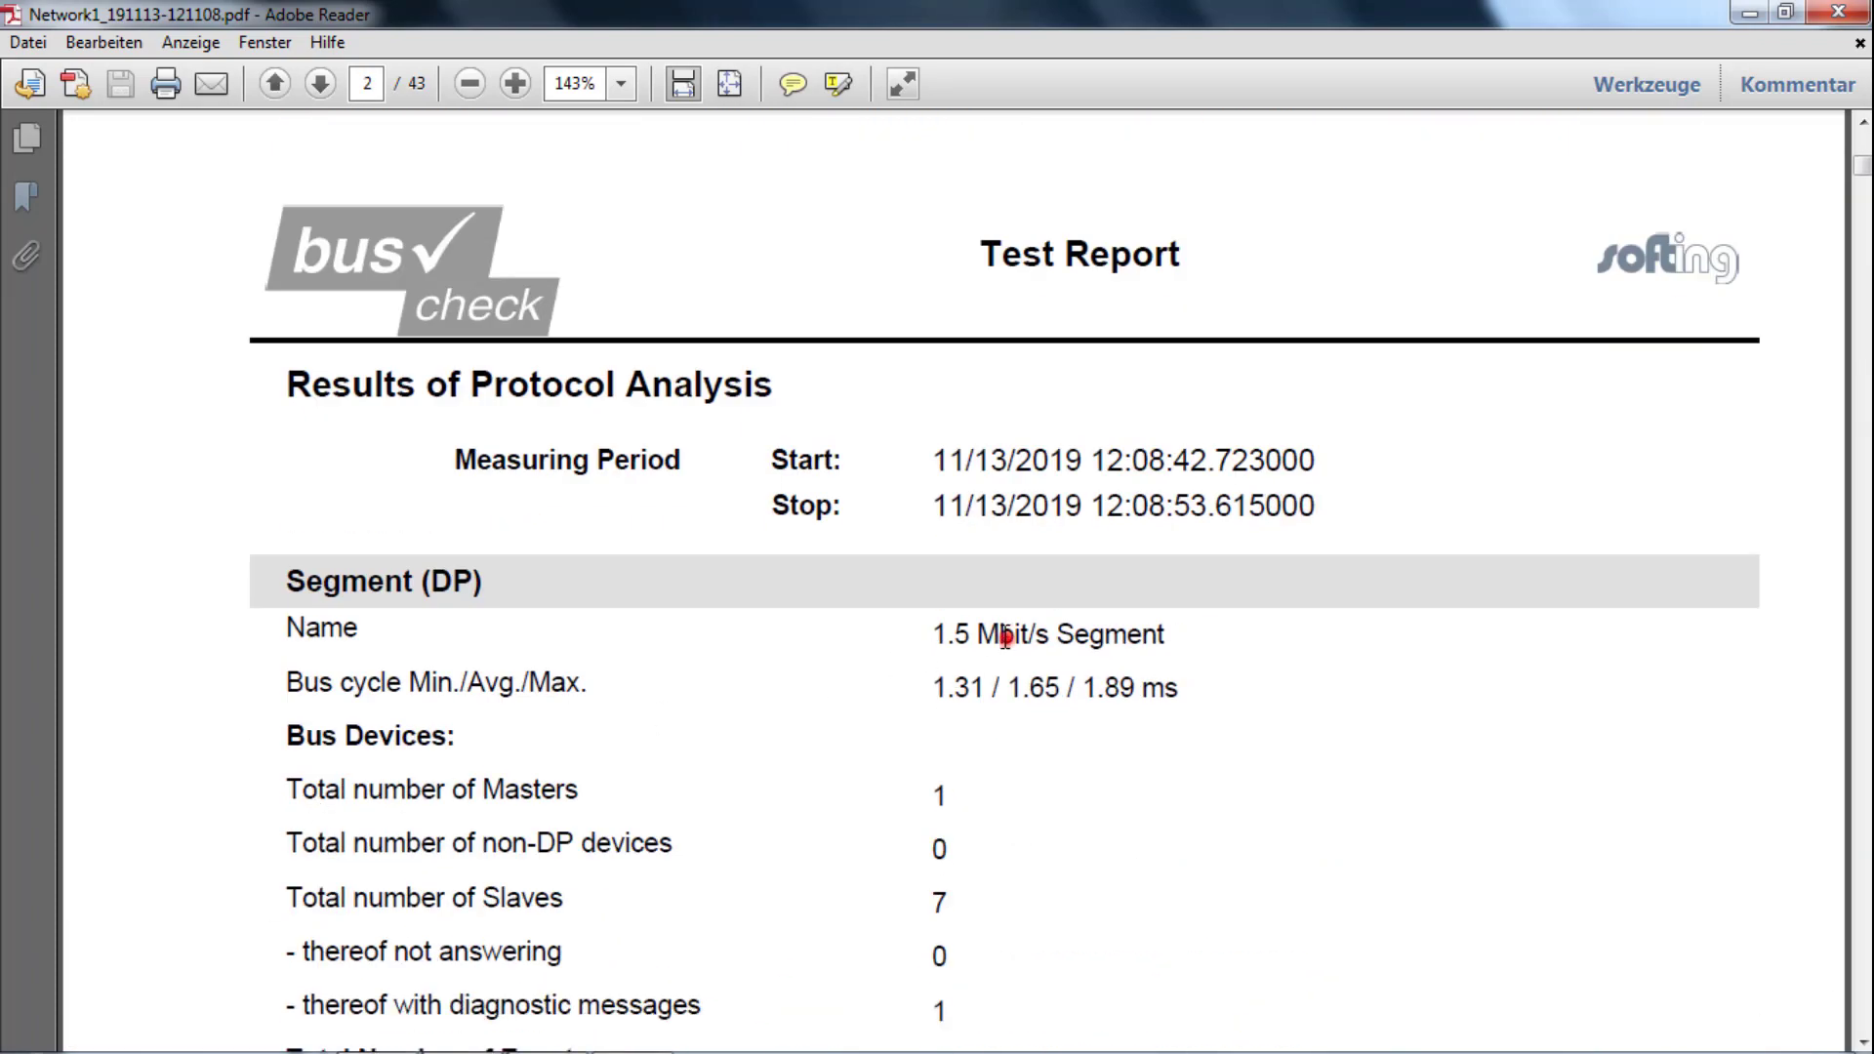
drag(1035, 635, 1080, 693)
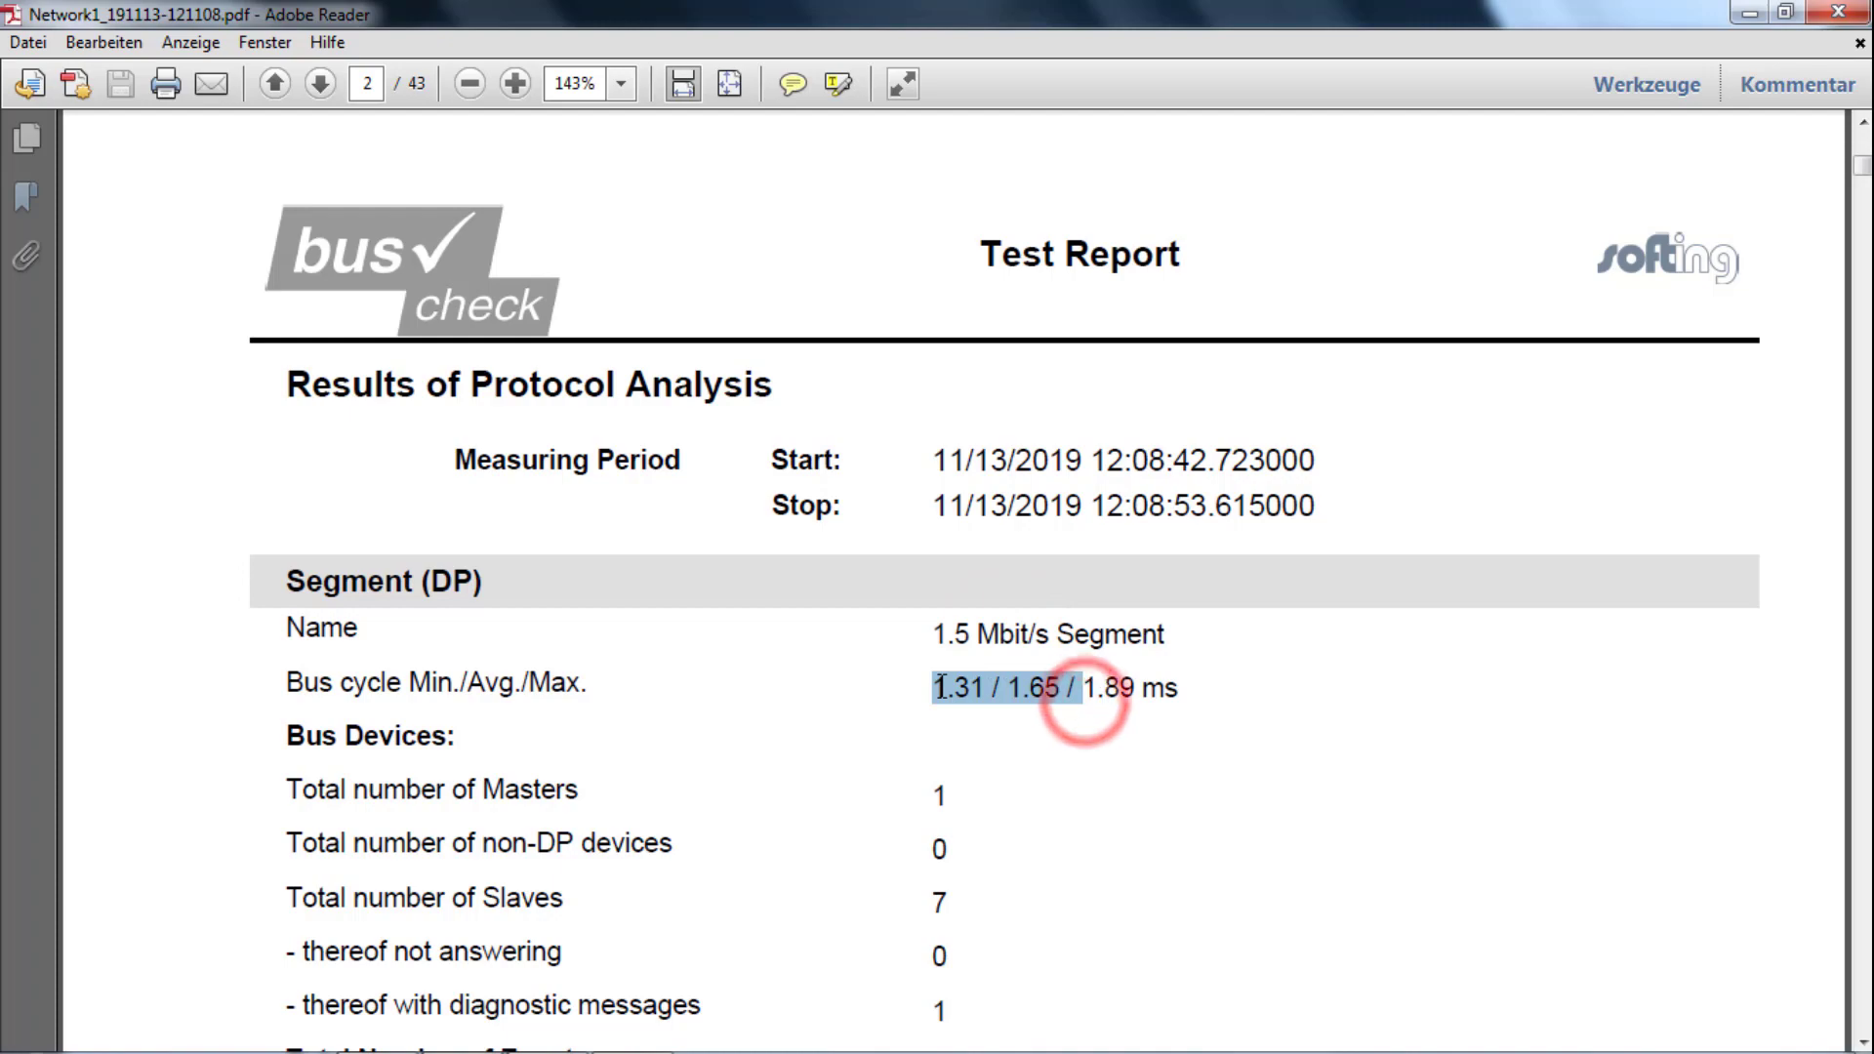
scroll(1101, 671, down, 4)
scroll(1098, 664, down, 19)
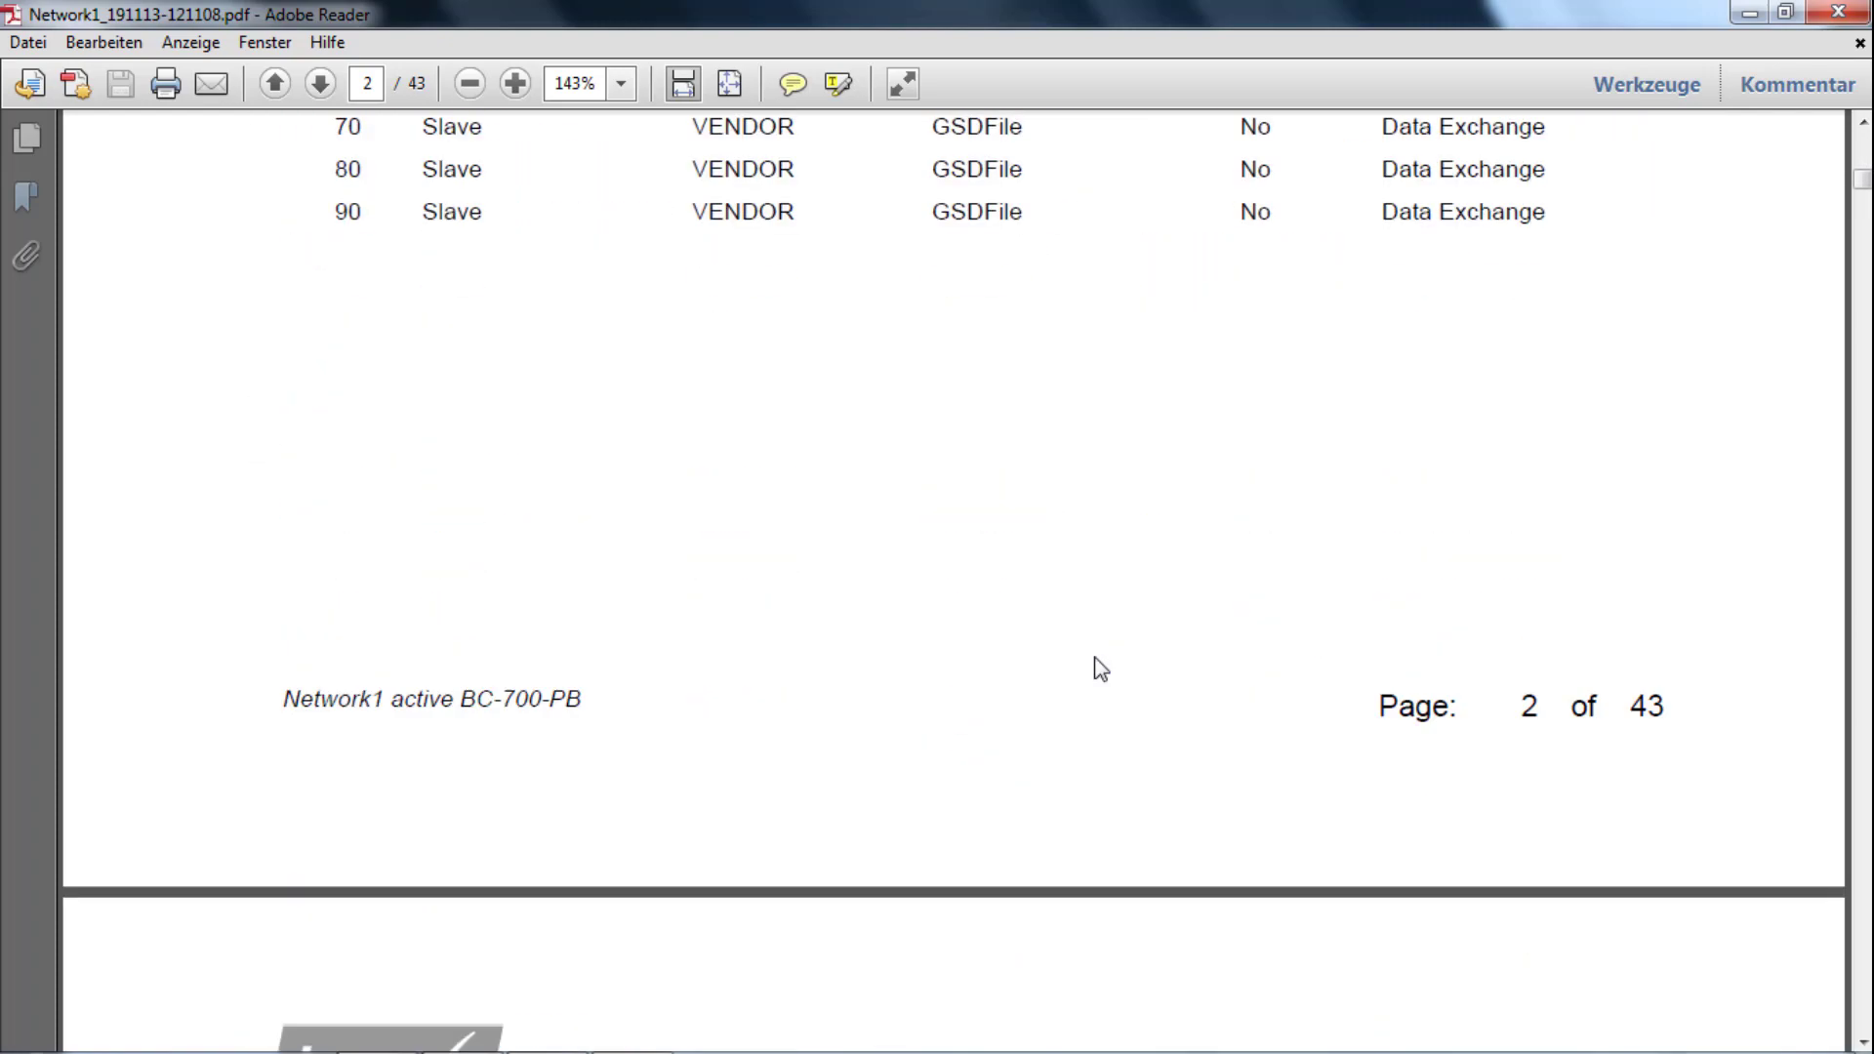
drag(1862, 192, 1863, 402)
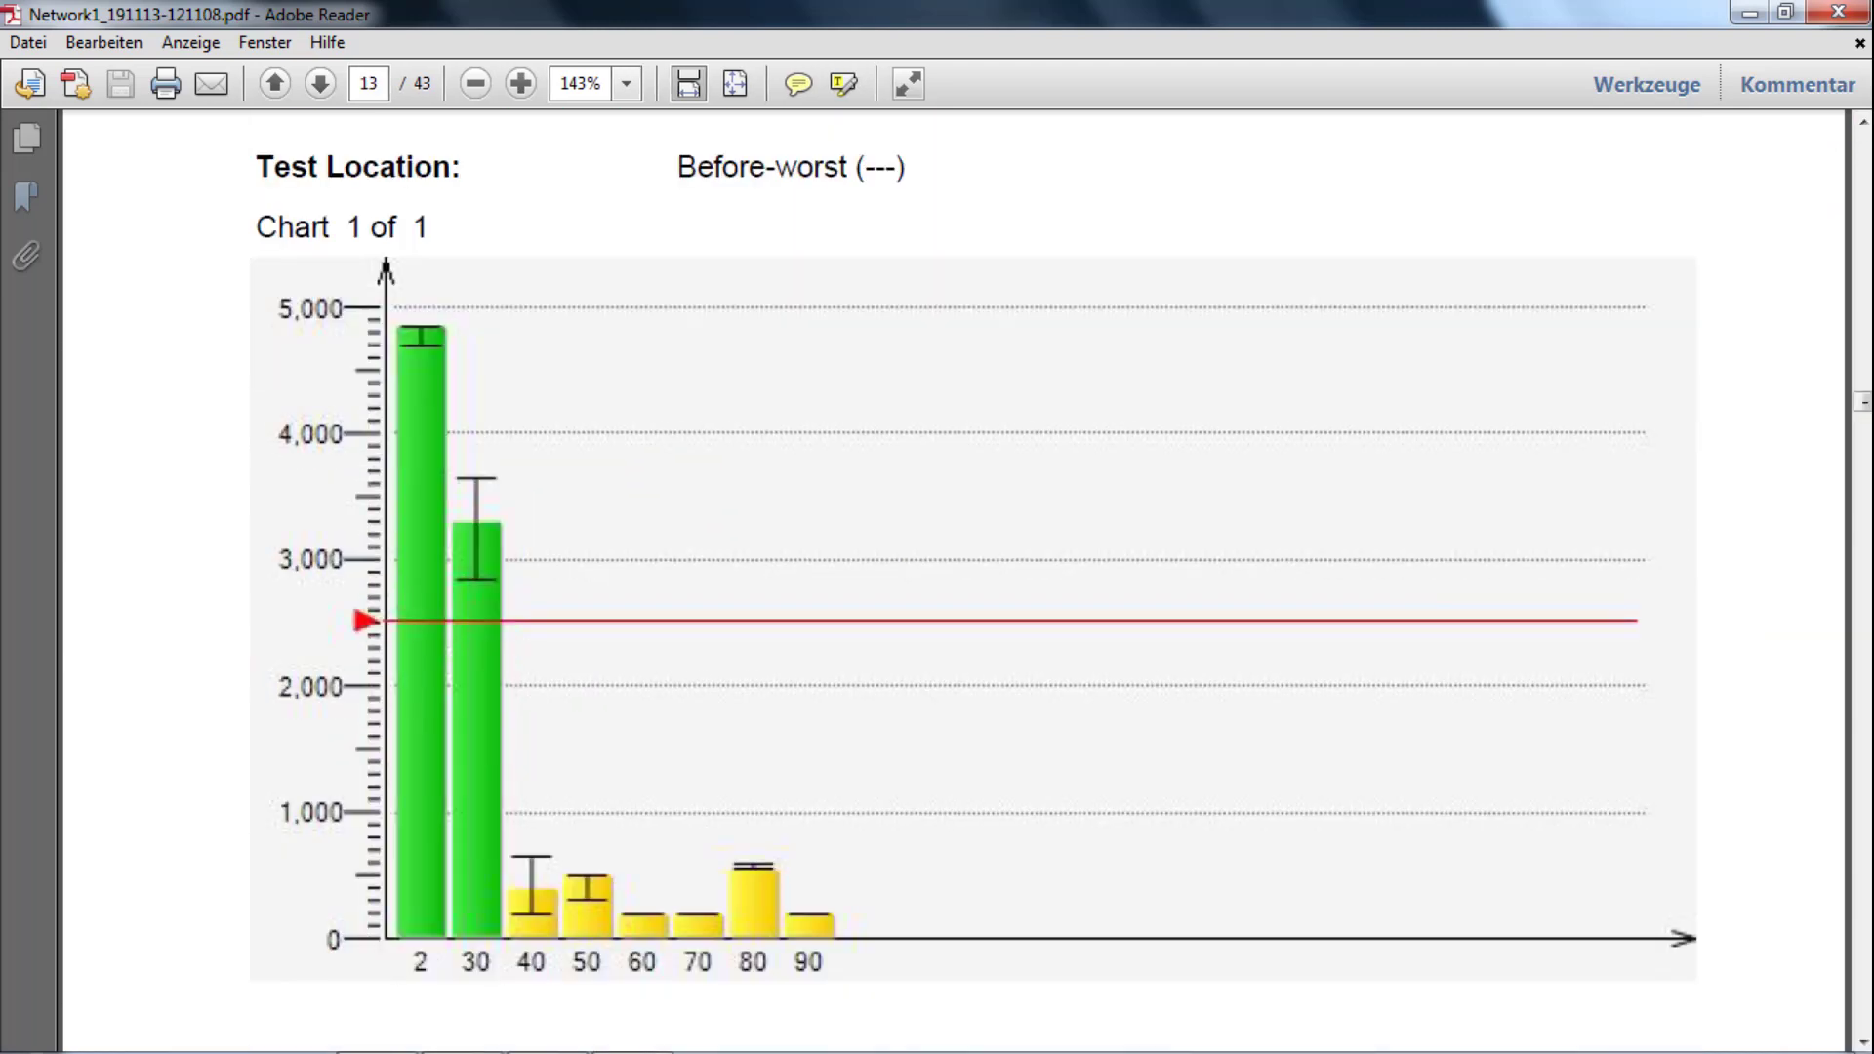
Finish reviewing the report, then go to Softing's Training for PROFINET and PROFIBUS page under Services
scroll(937, 585, down, 15)
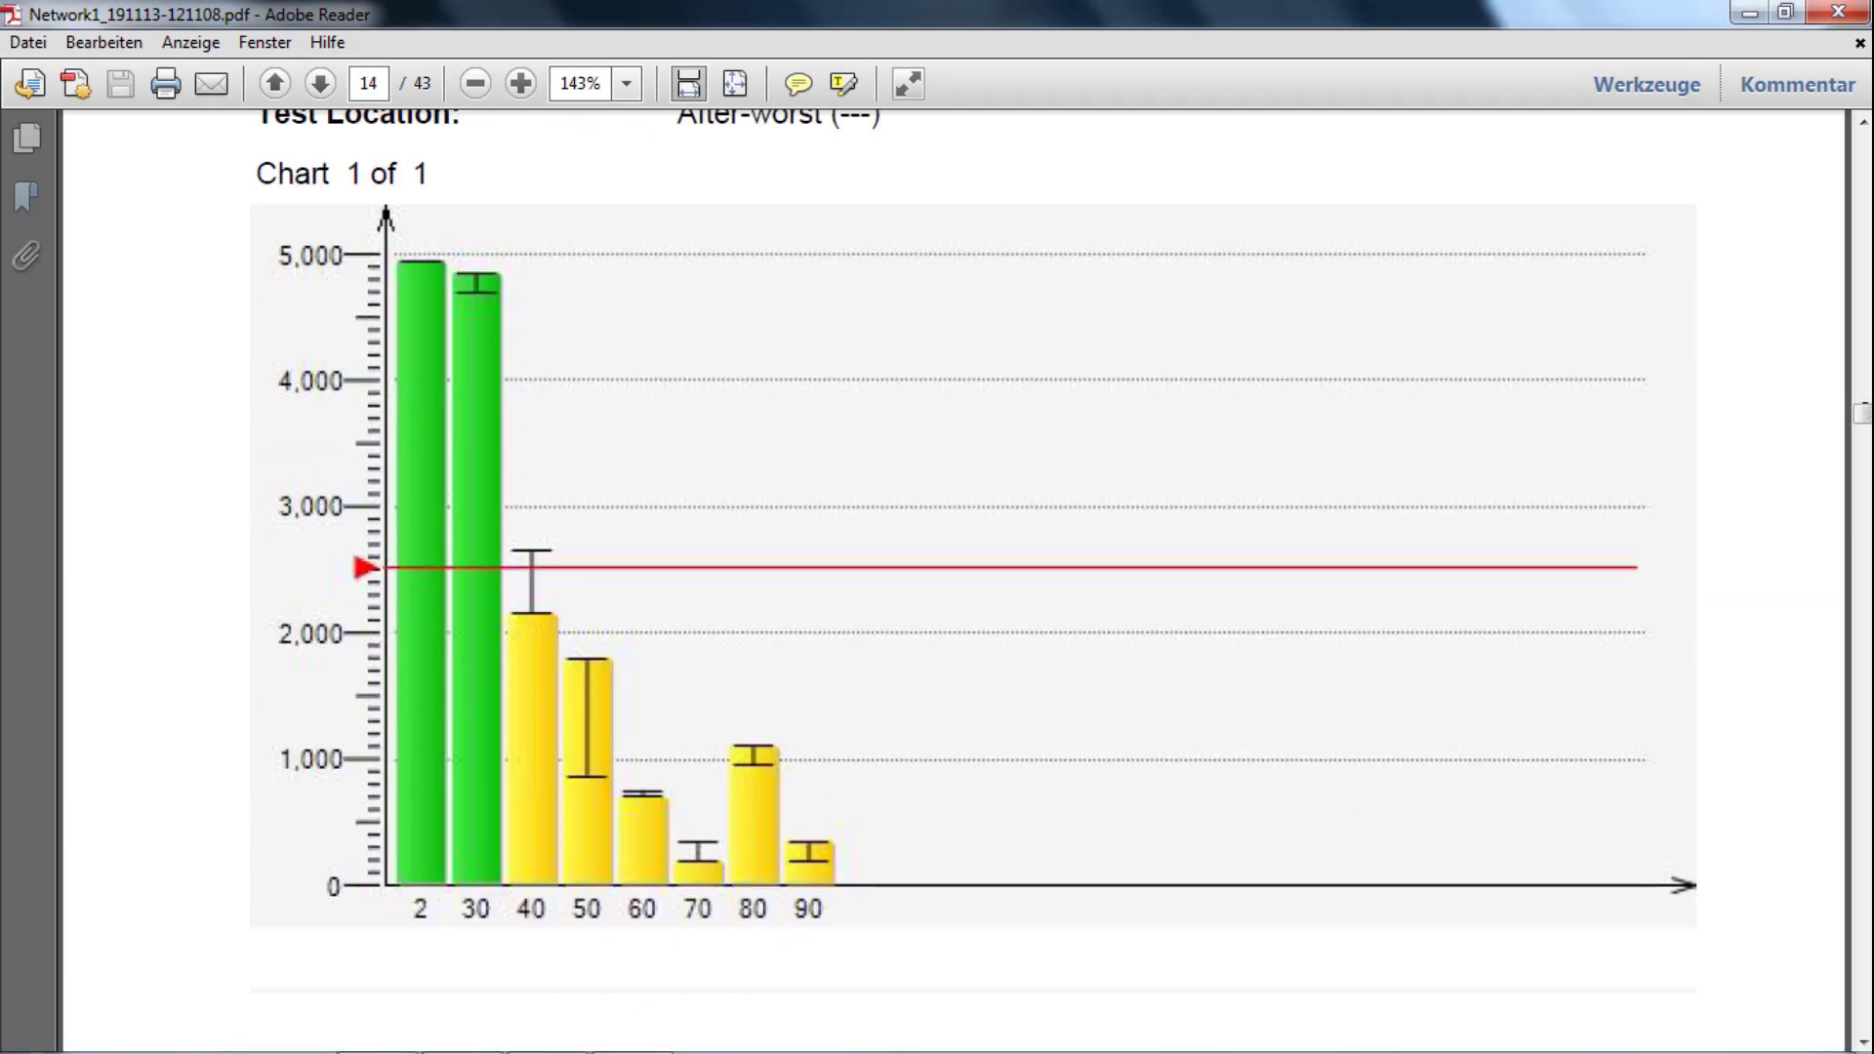
scroll(938, 585, down, 12)
scroll(937, 586, up, 3)
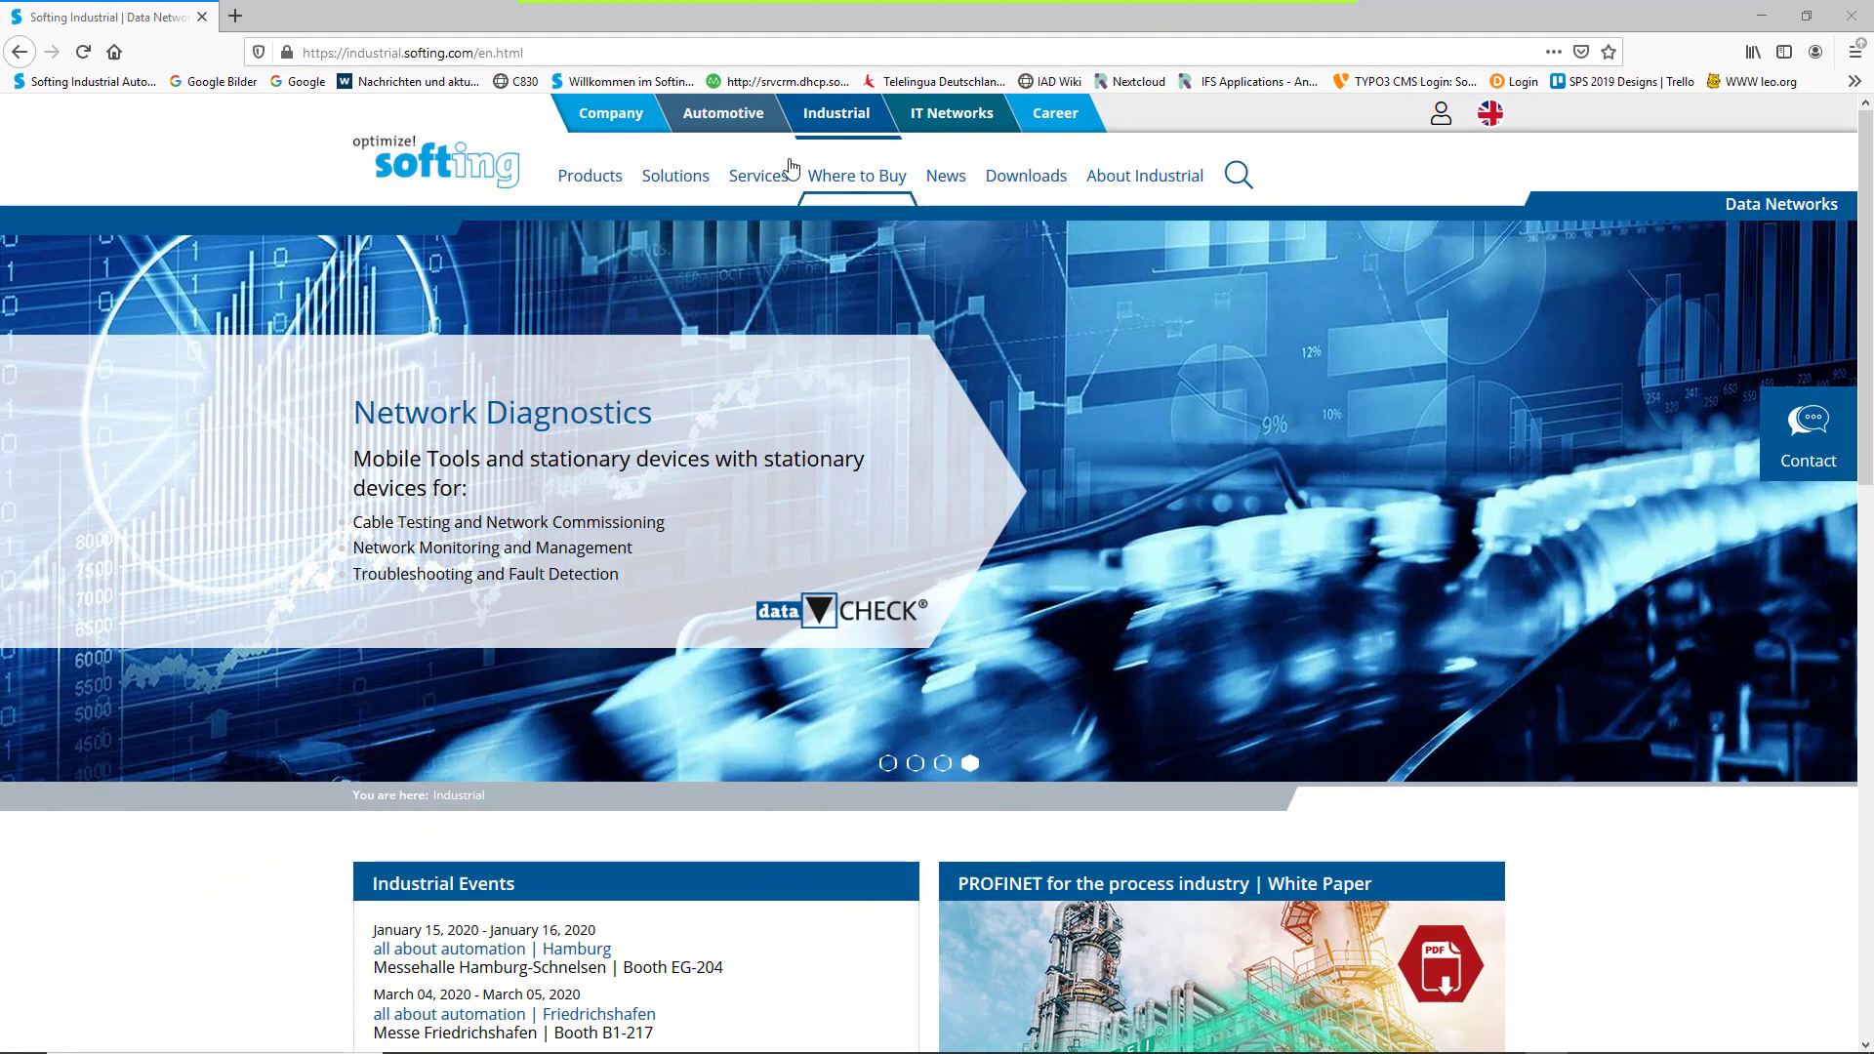
mouse_move(772, 172)
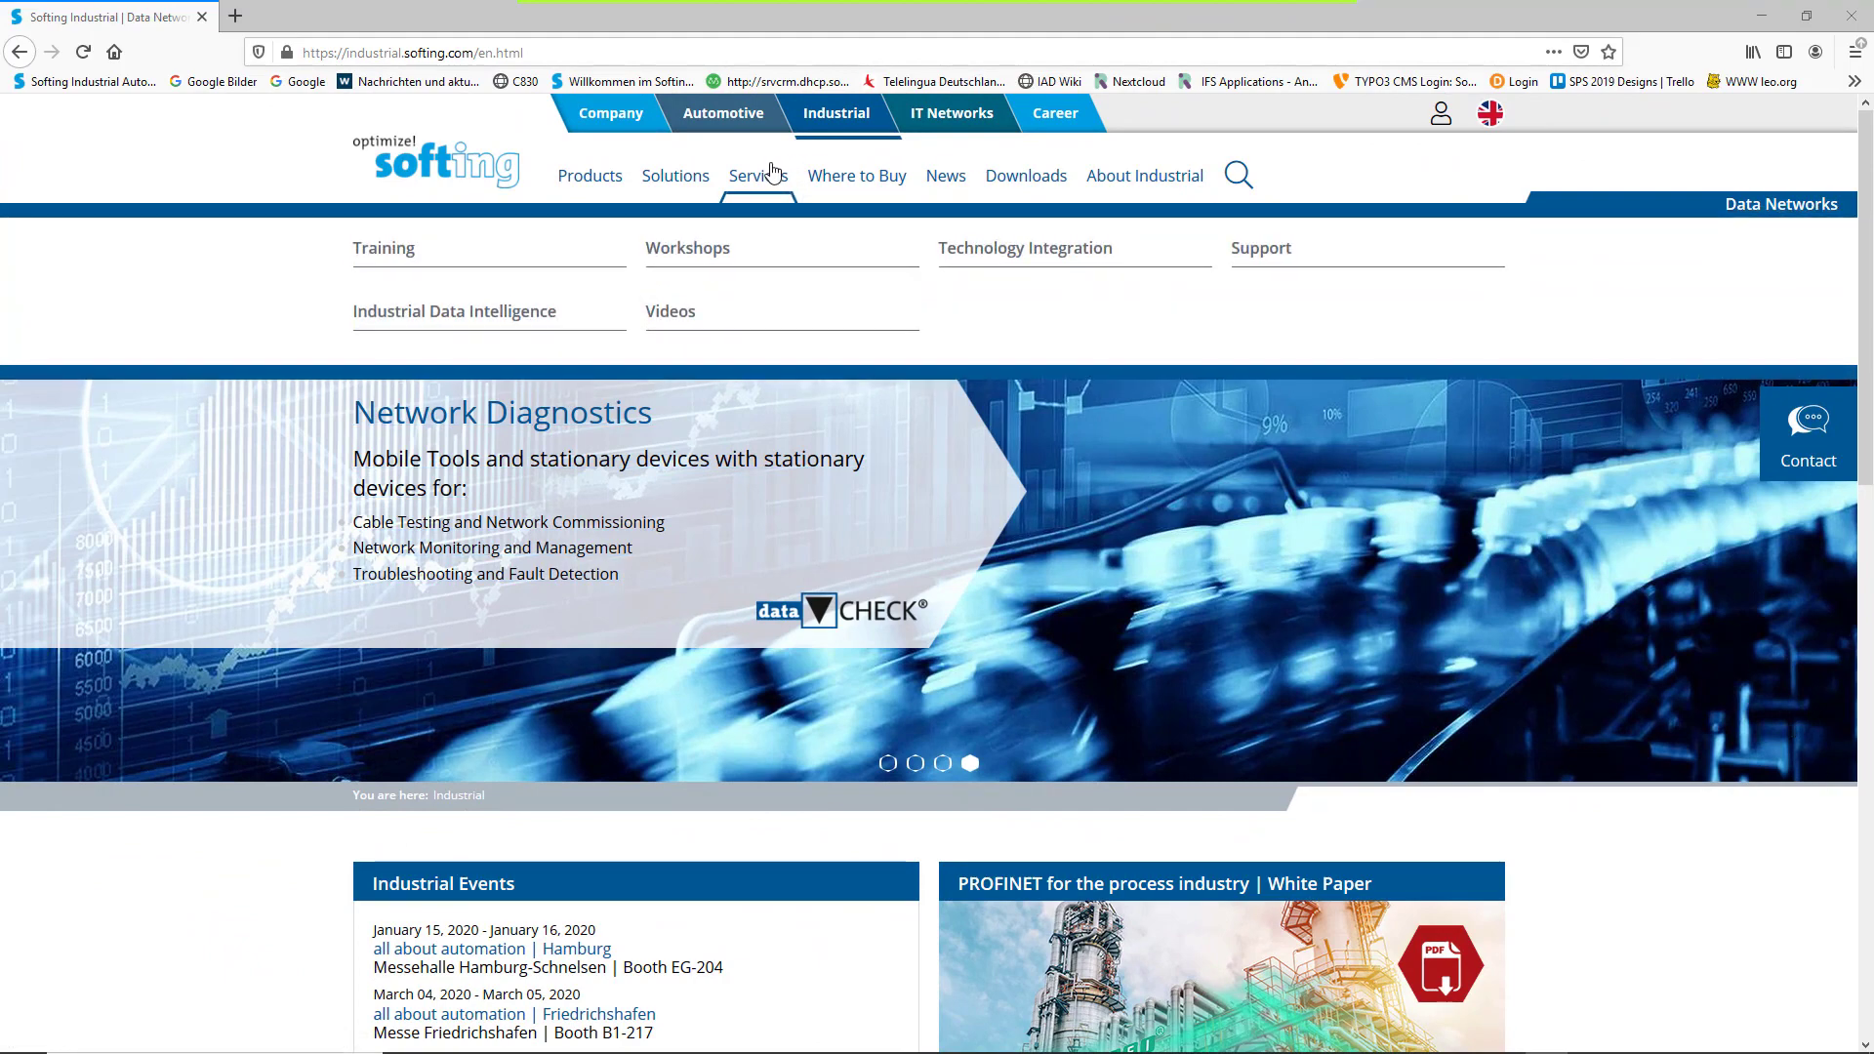
click(385, 254)
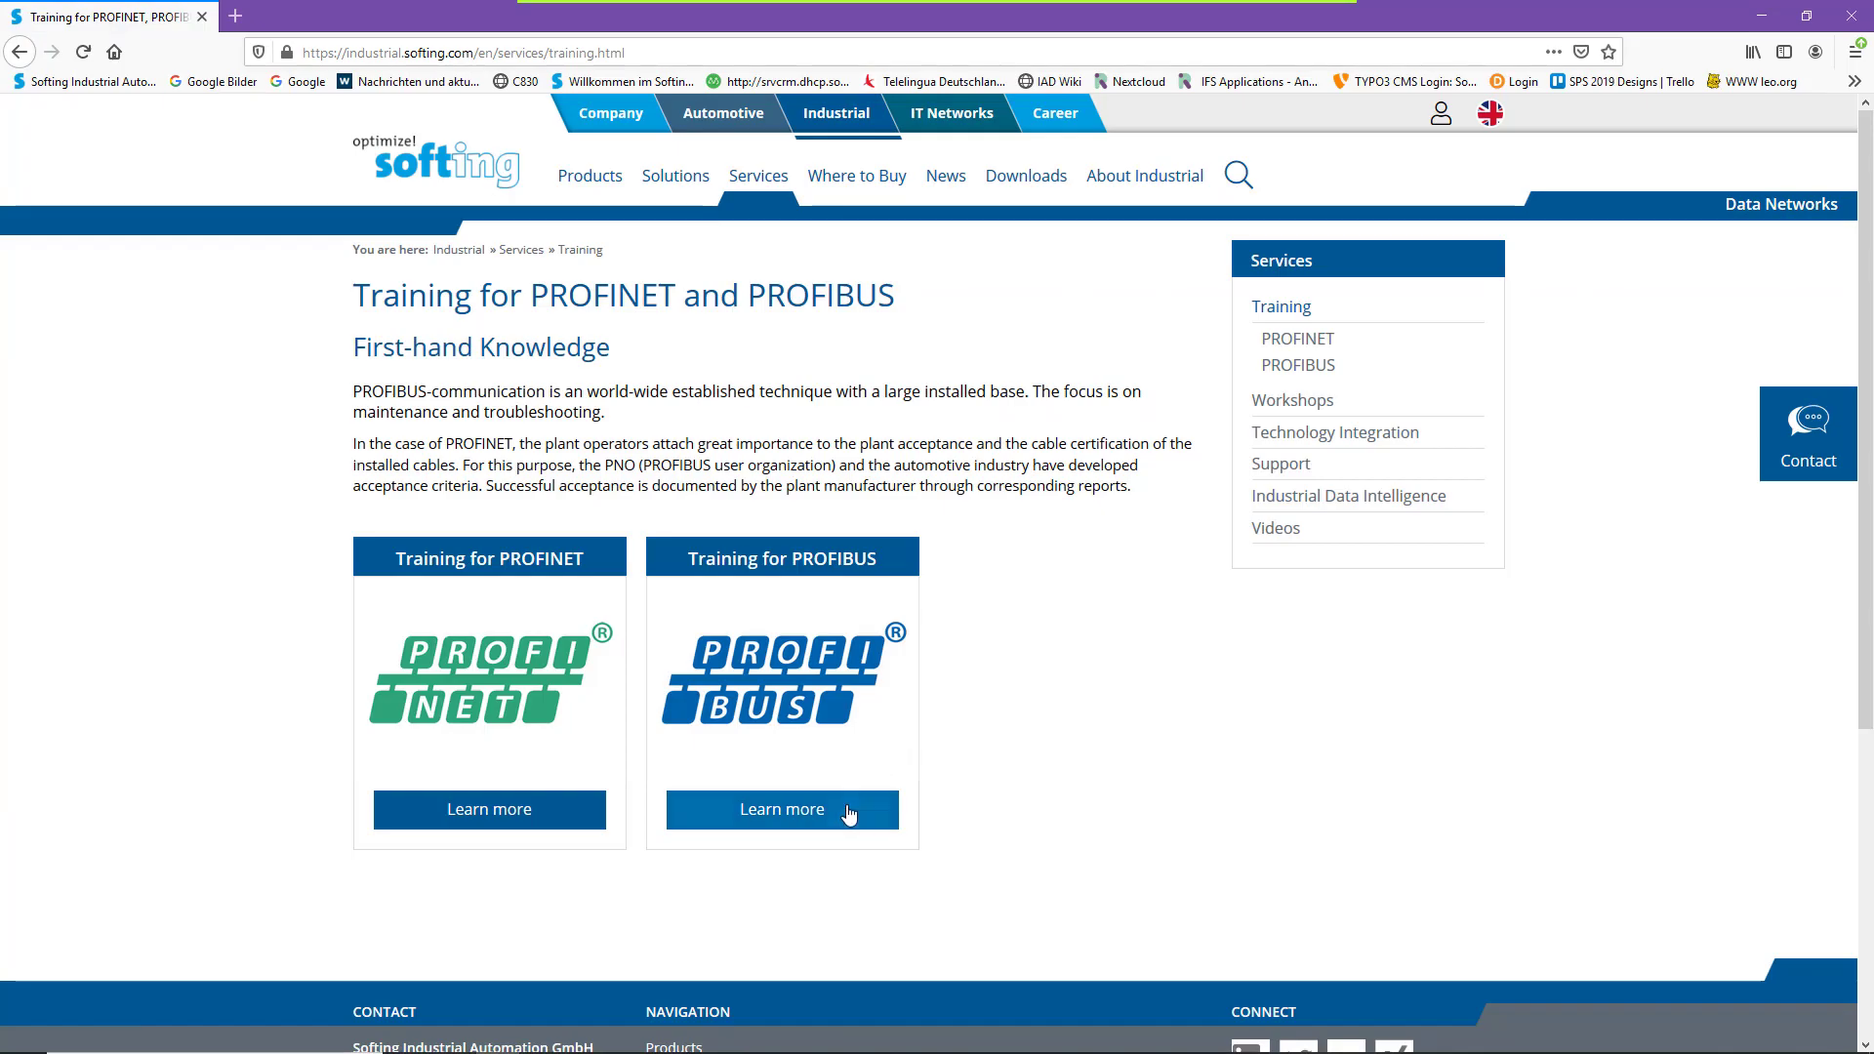